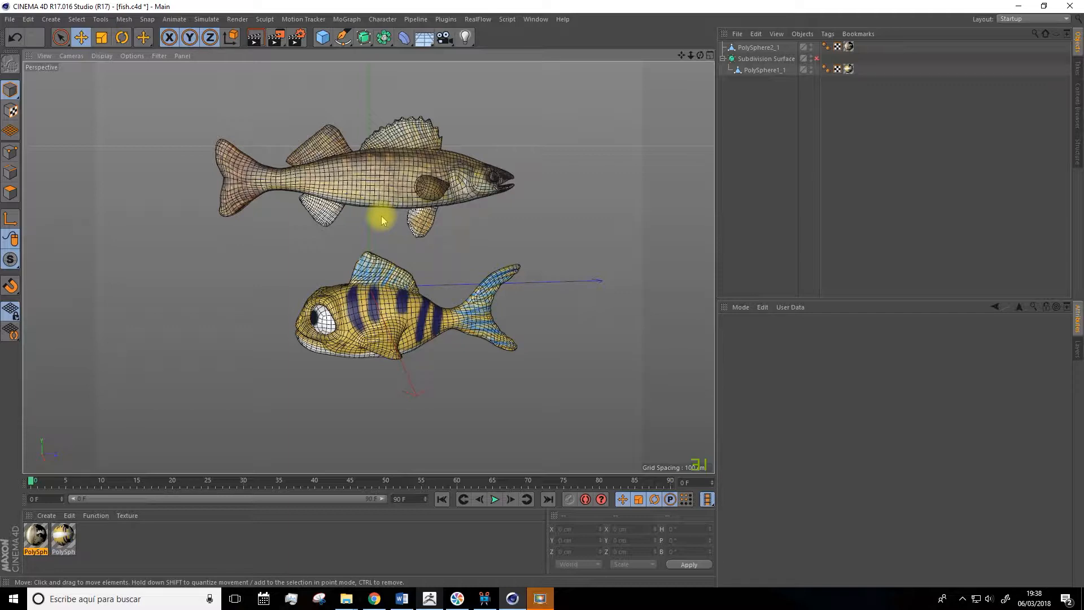
- Examine the wireframes of the realistic fish and the cartoon fish from several angles
scroll(402, 176, up, 3)
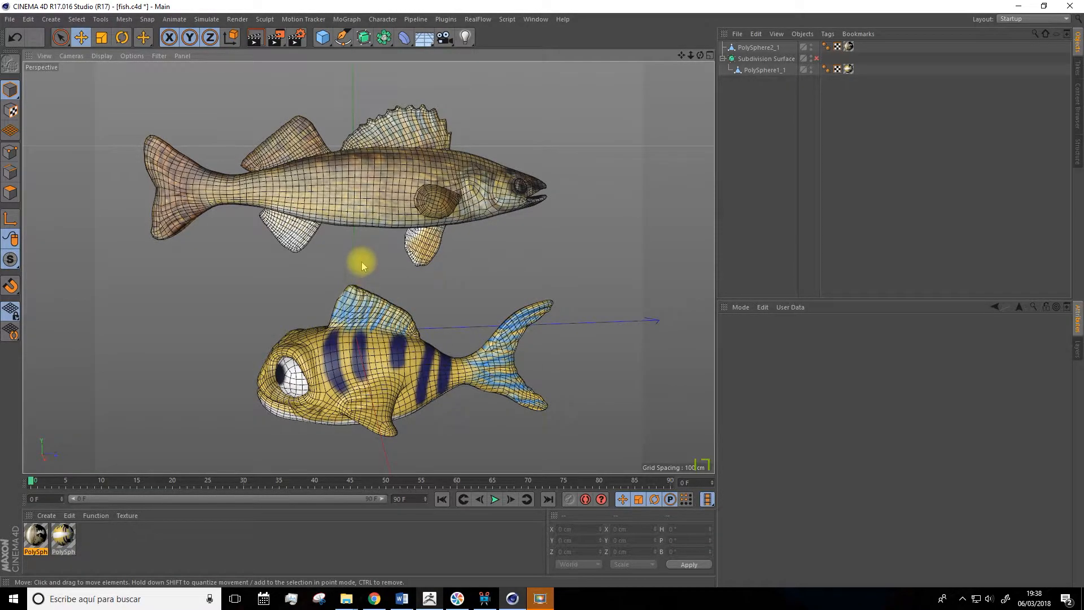
alt+drag(362, 262, 335, 267)
alt+drag(563, 148, 616, 75)
drag(681, 55, 662, 80)
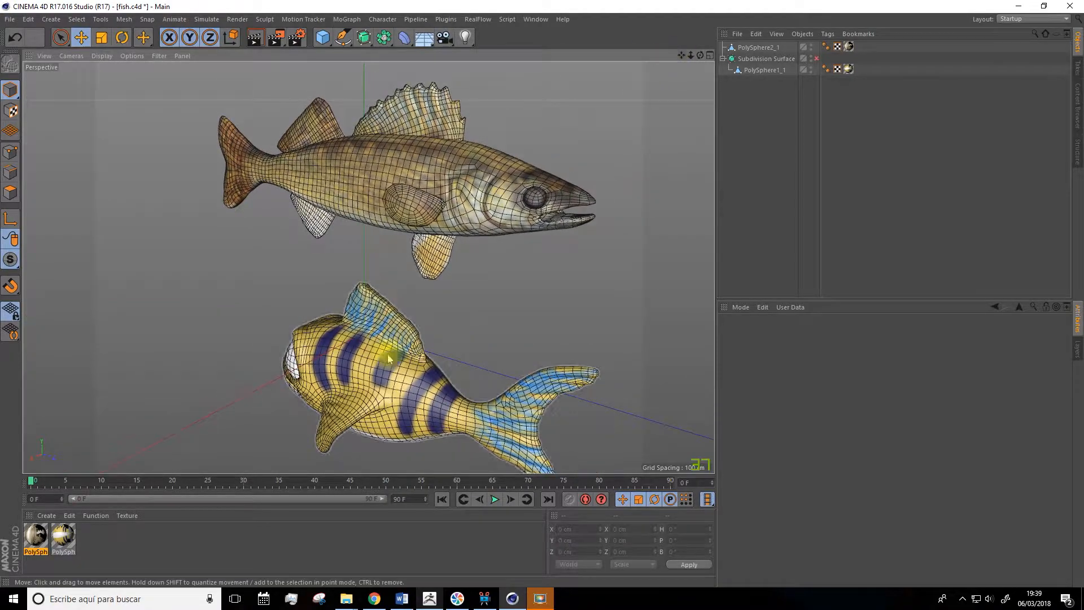
- Switch to ZBrush and compare the realistic fish model with its floor-grid reference image from several angles
click(431, 597)
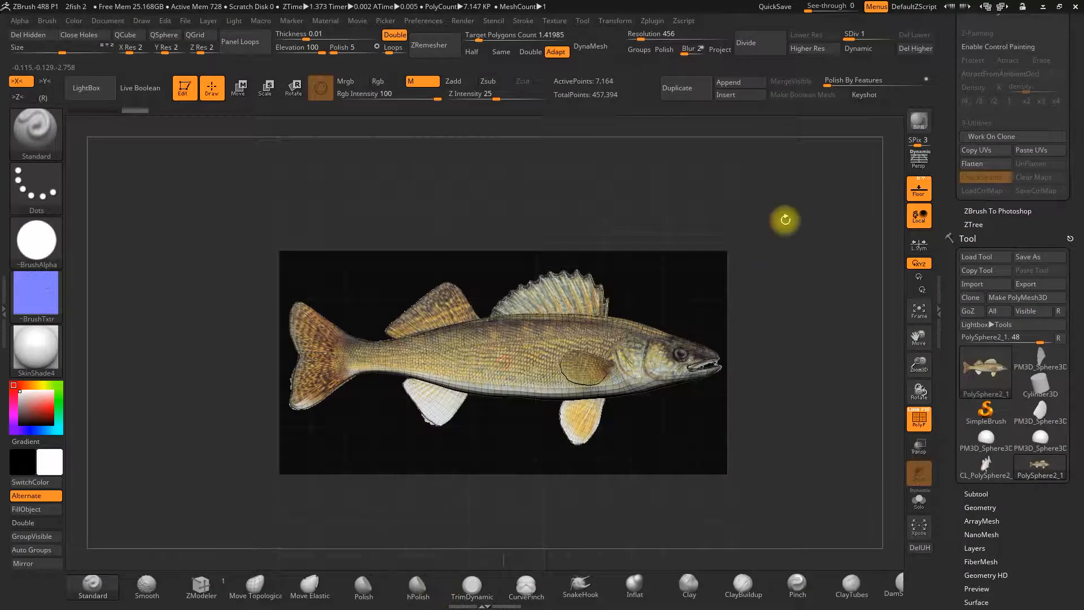
drag(849, 263, 813, 310)
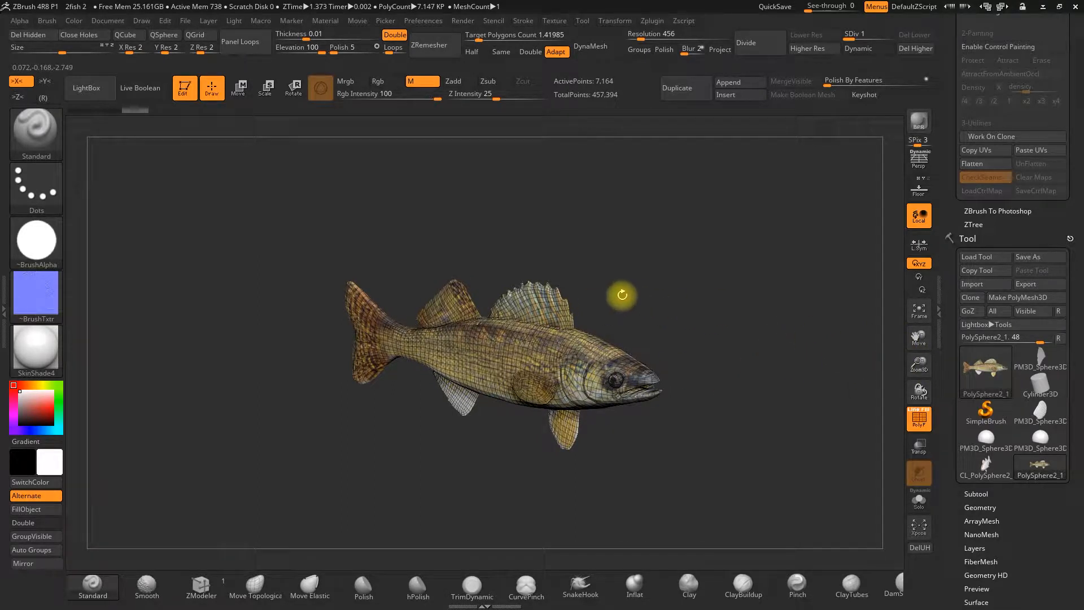
drag(647, 295, 882, 213)
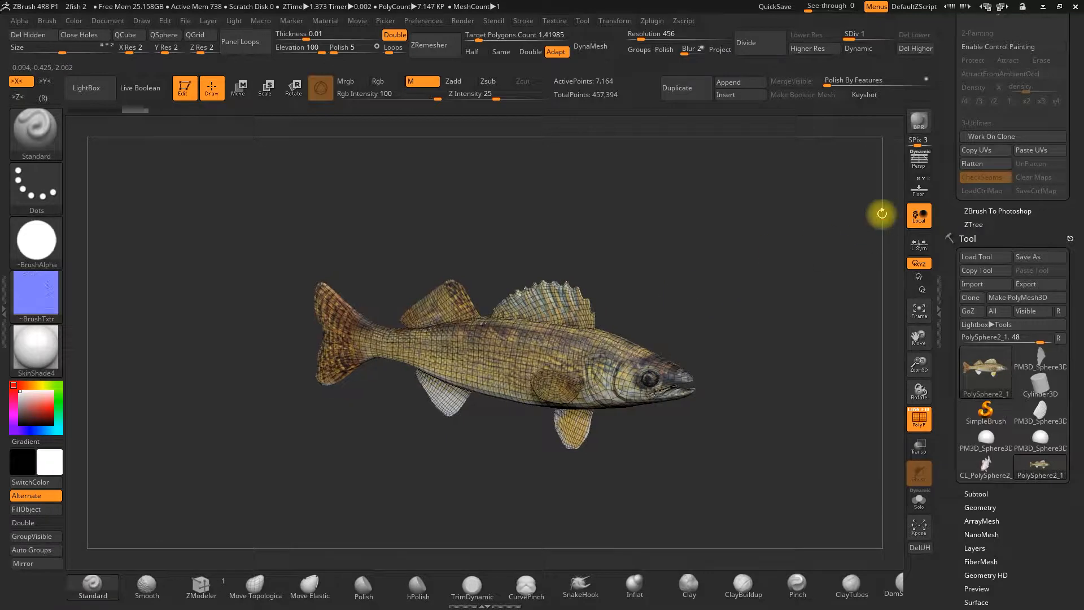
click(918, 188)
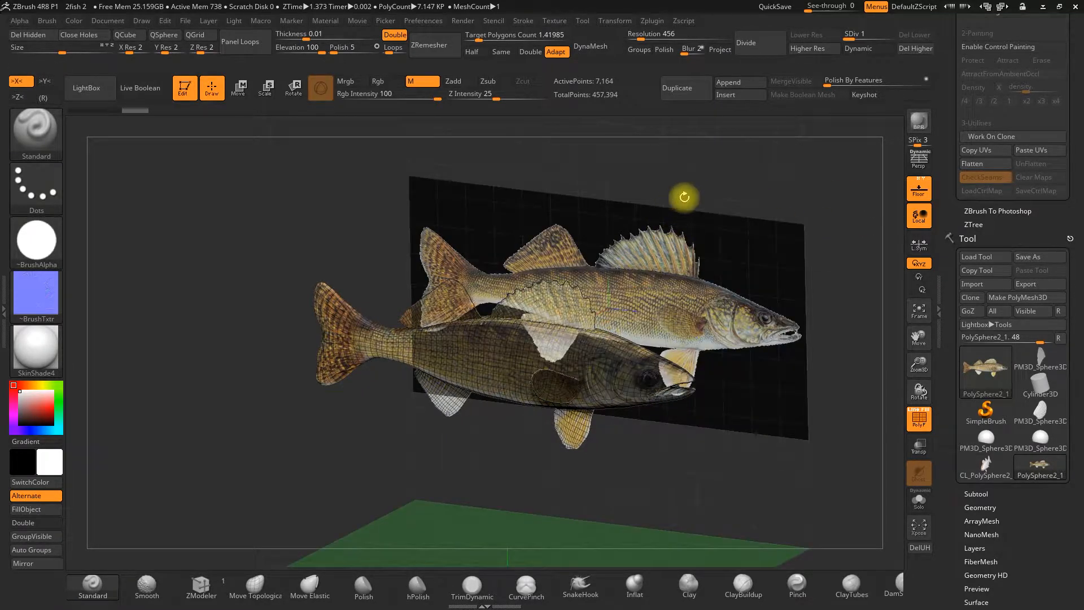
drag(684, 197, 673, 218)
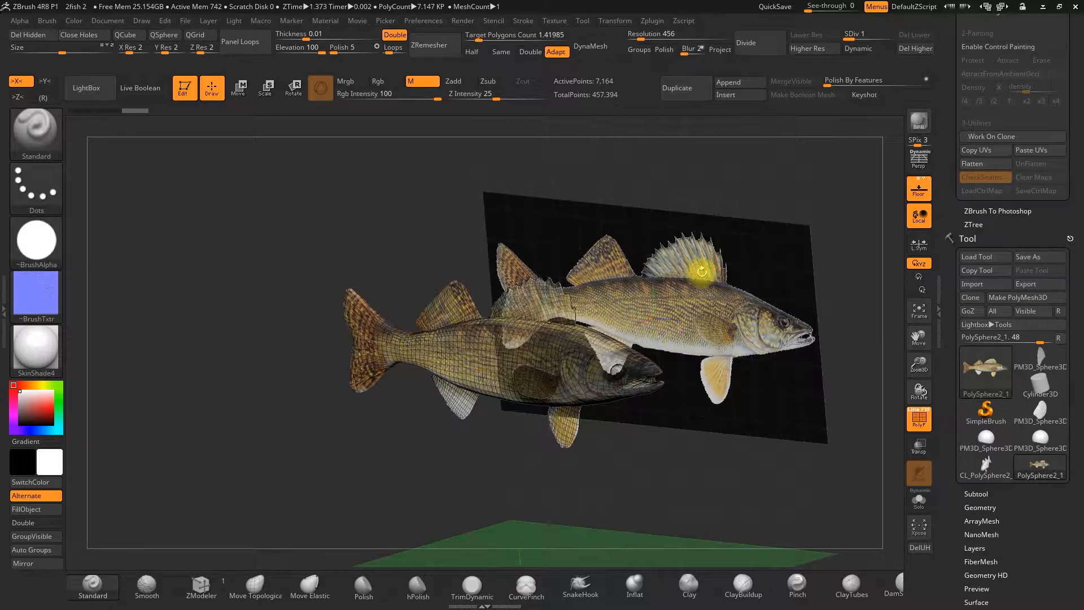
drag(686, 191, 672, 177)
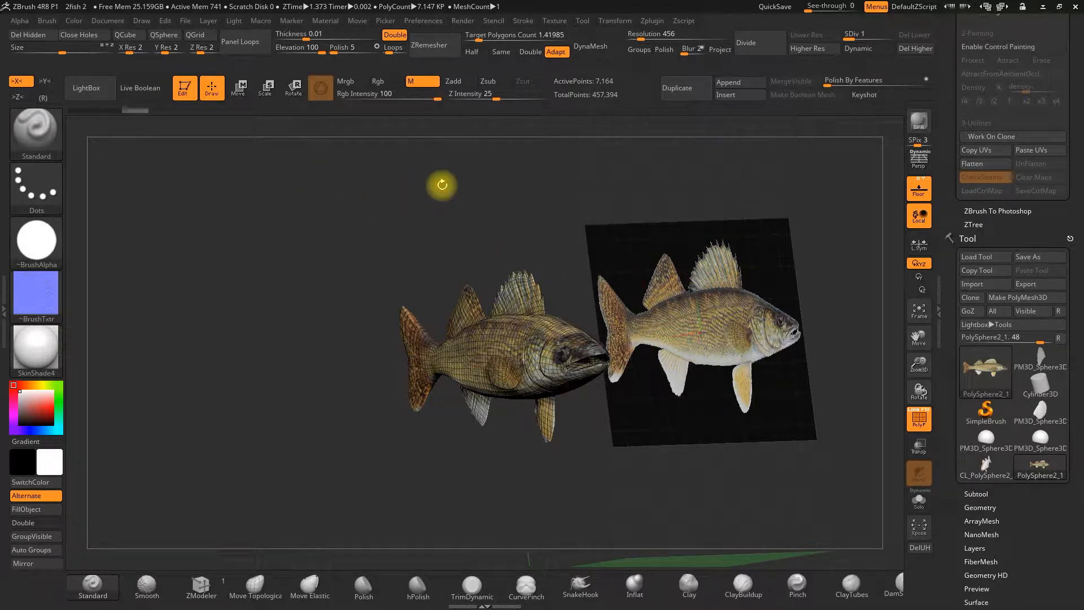
- Try to import the cccccc image as the Left-Right X-axis map of the floor grid
click(141, 21)
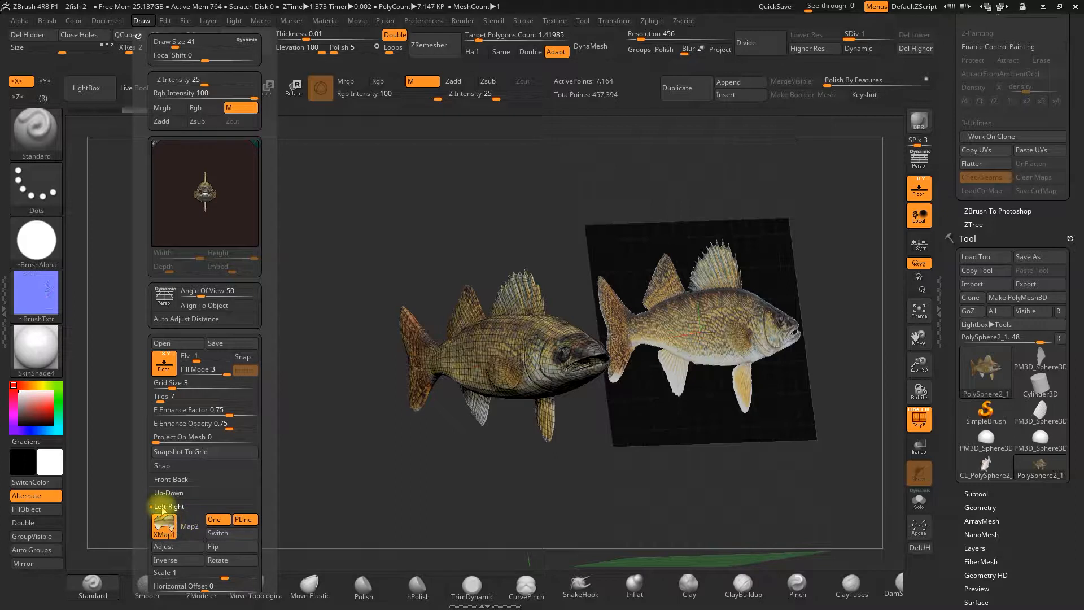
mouse_move(168, 526)
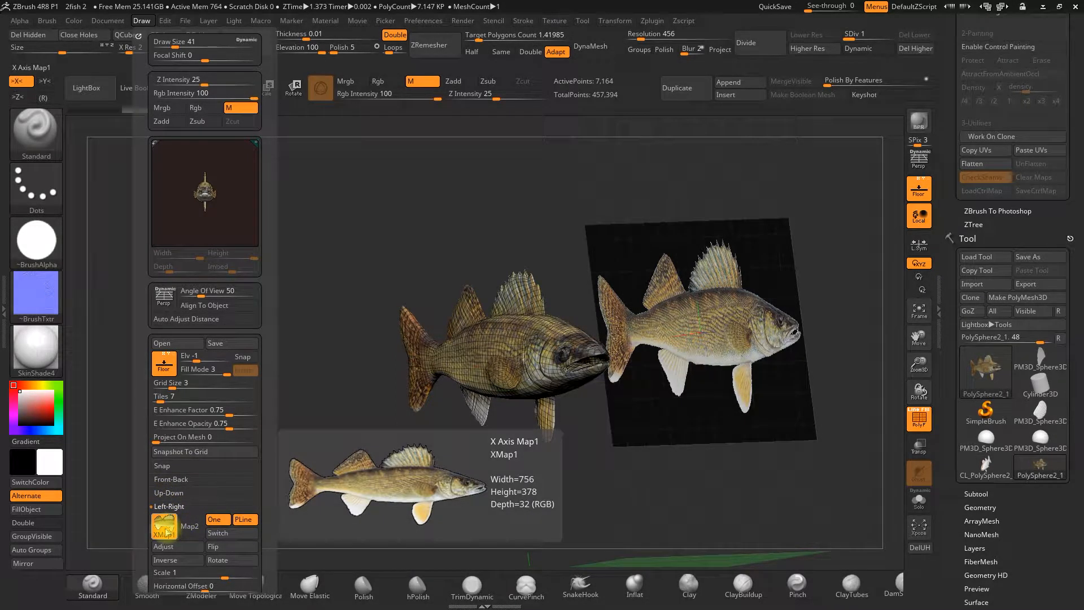
click(163, 526)
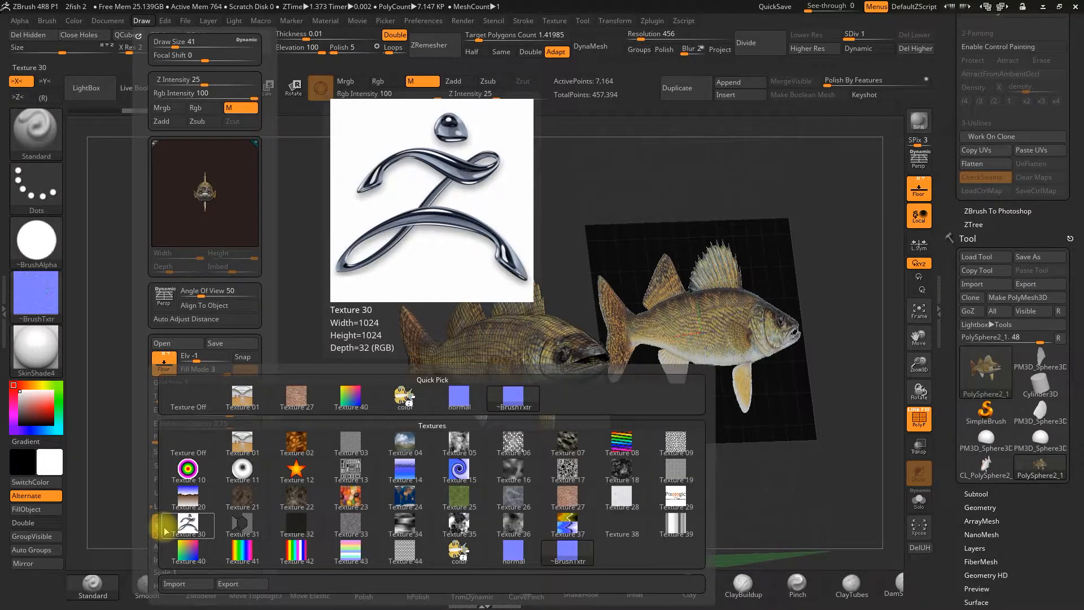
click(182, 586)
click(232, 188)
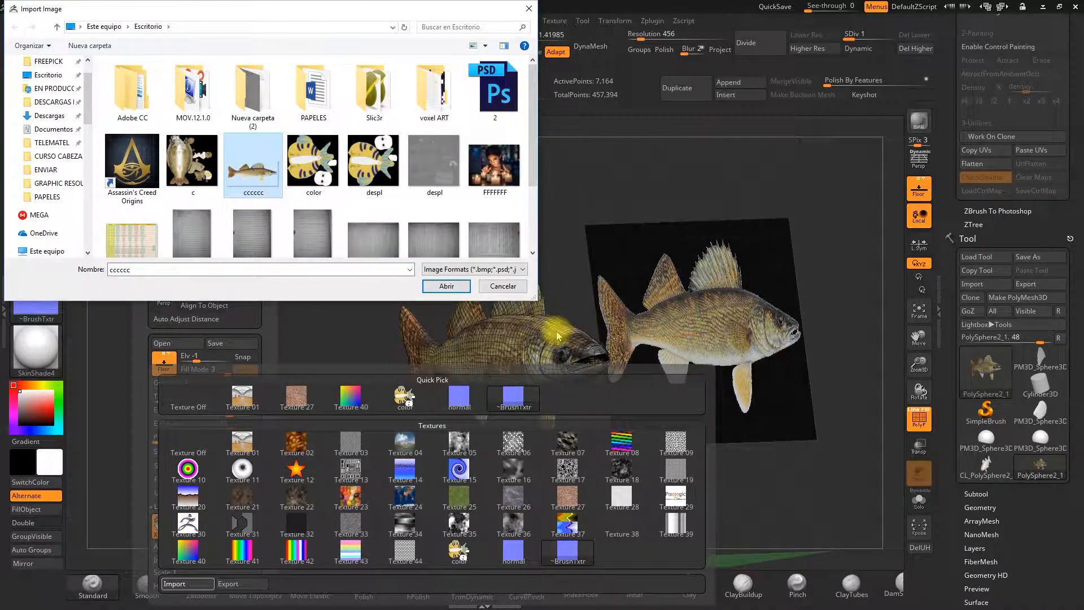
click(500, 287)
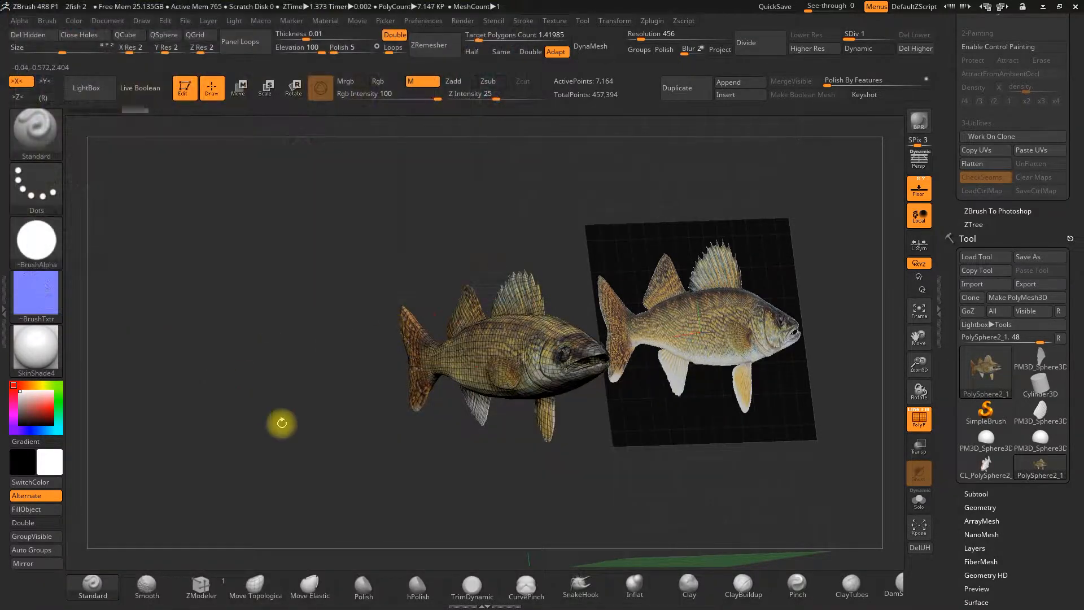
click(141, 20)
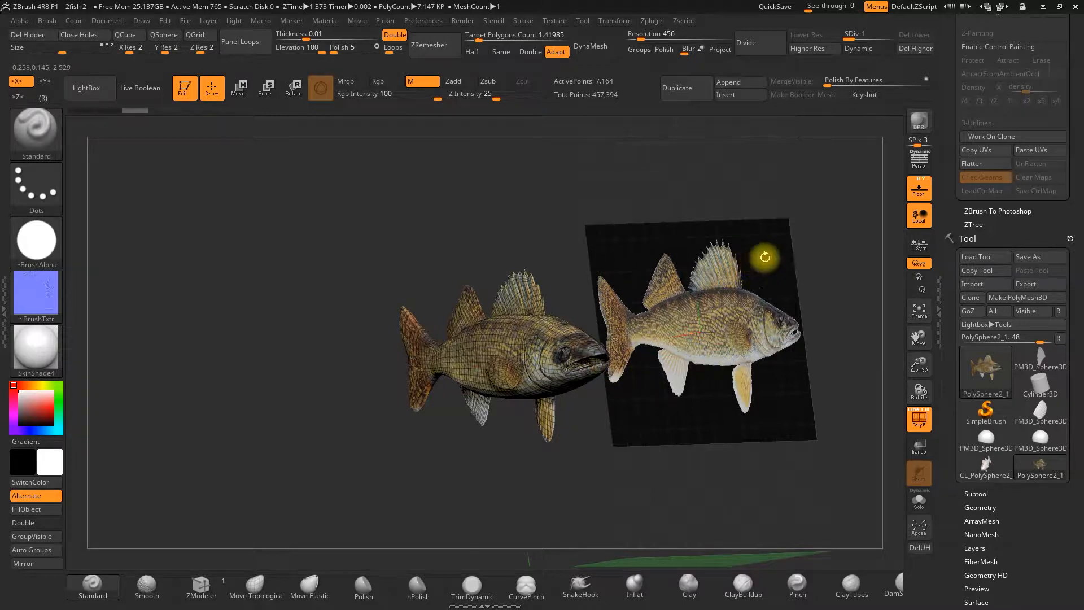
- Toggle the floor-grid reference image off and on, and view the fish side-on against it
click(917, 190)
click(918, 192)
click(917, 192)
click(917, 191)
drag(566, 177, 508, 280)
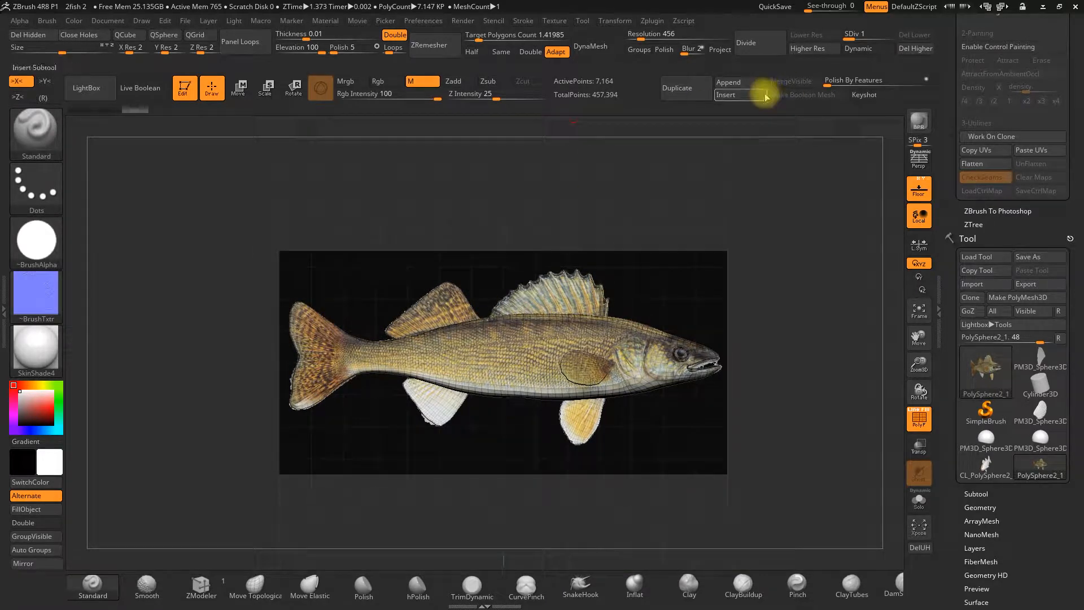
- Insert a Sphere3D subtool over the fish and convert it to DynaMesh at resolution 128
click(745, 103)
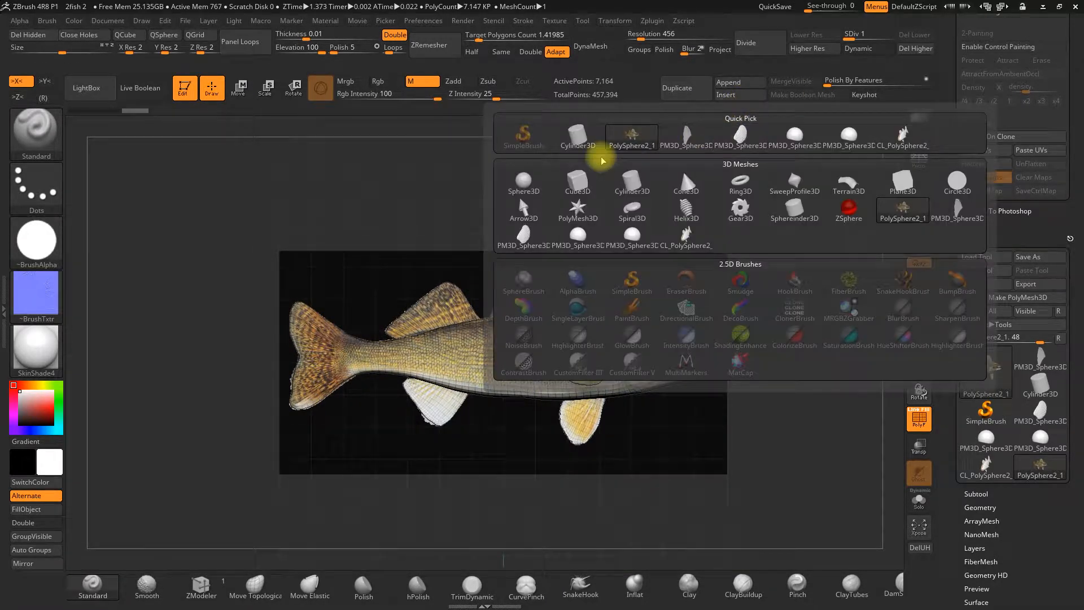
click(527, 176)
click(591, 46)
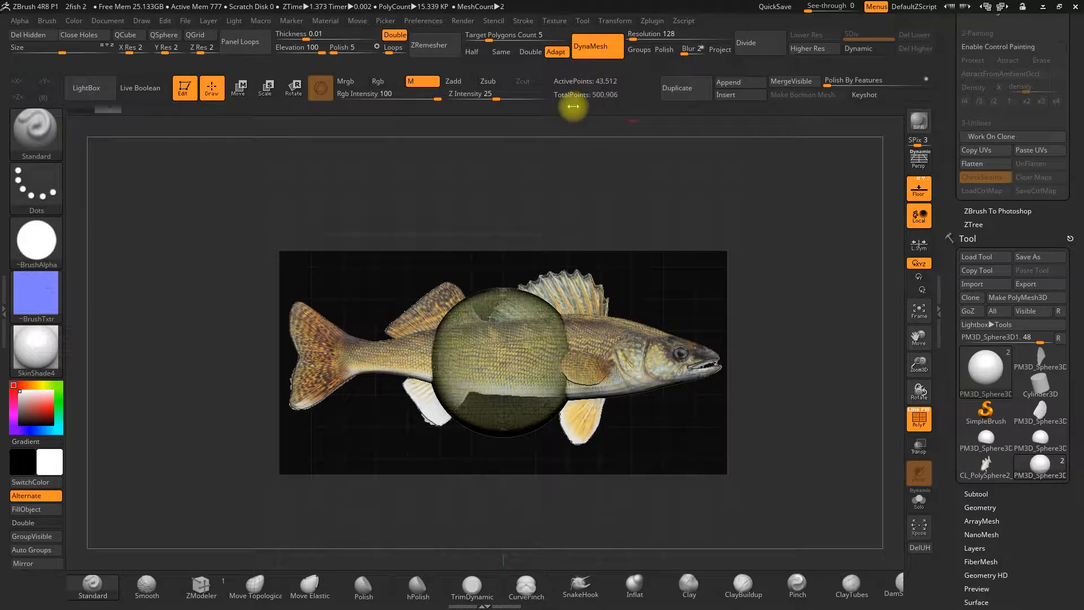
- Stretch the sphere toward the reference fish's head and tail with the Move Topological brush, and inspect the rough body shape
click(272, 583)
key(space)
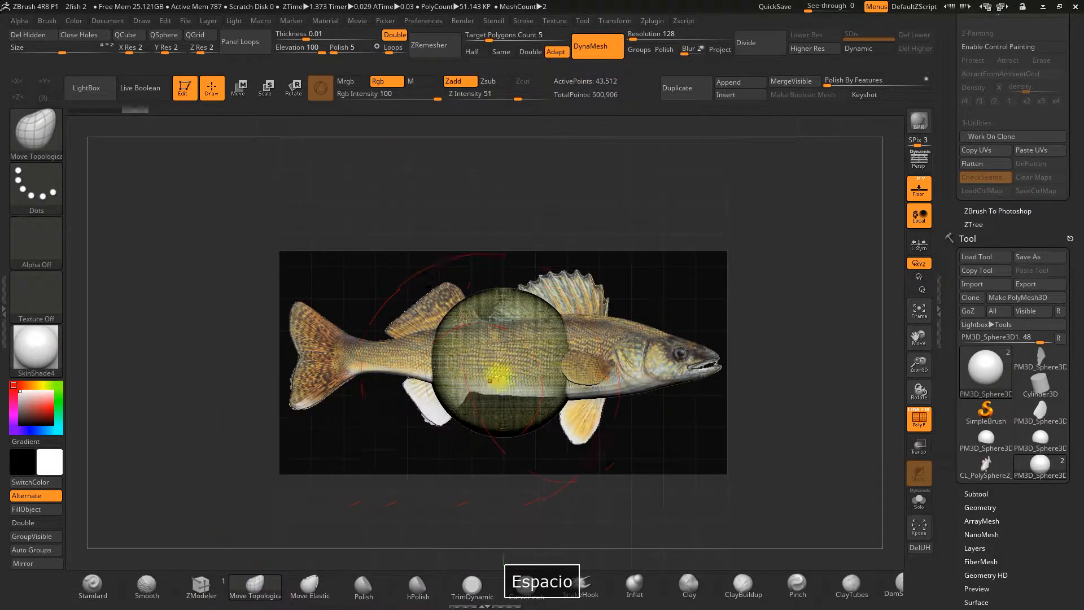
drag(571, 343, 860, 357)
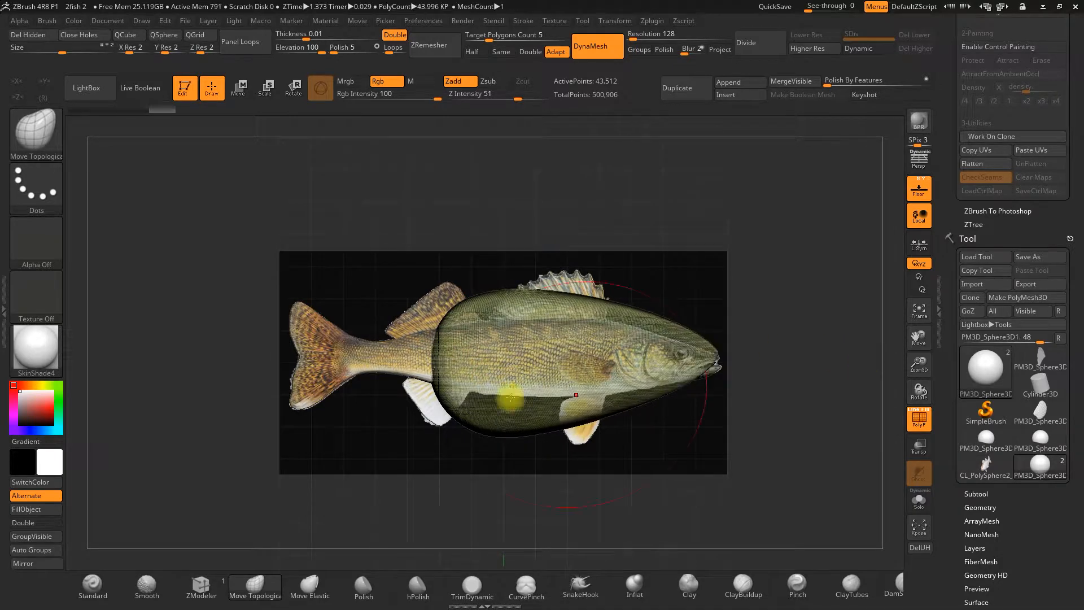
drag(447, 367, 106, 350)
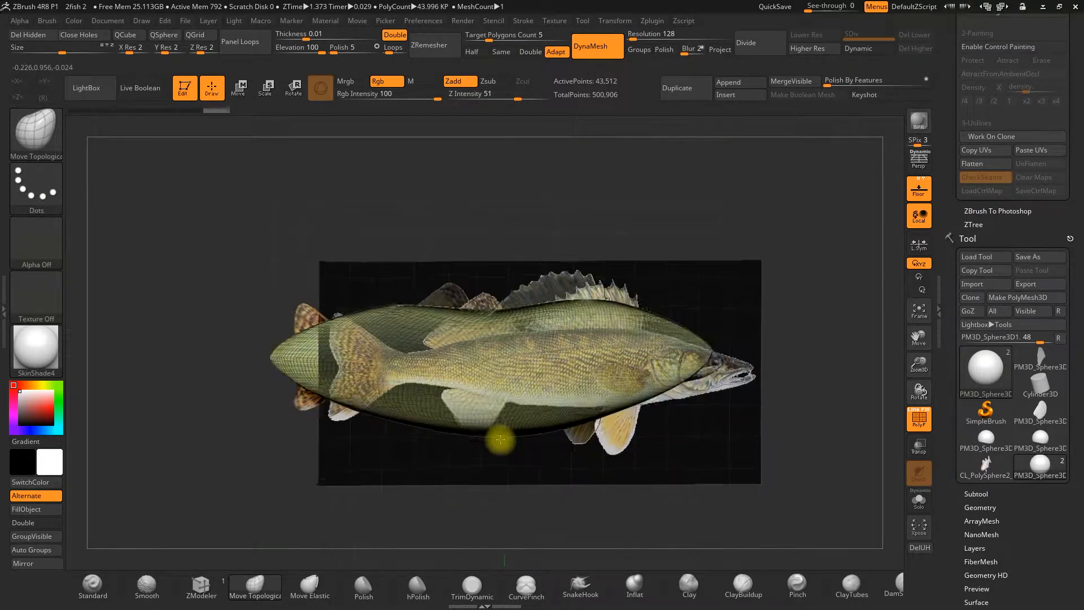
right_drag(500, 440, 544, 418)
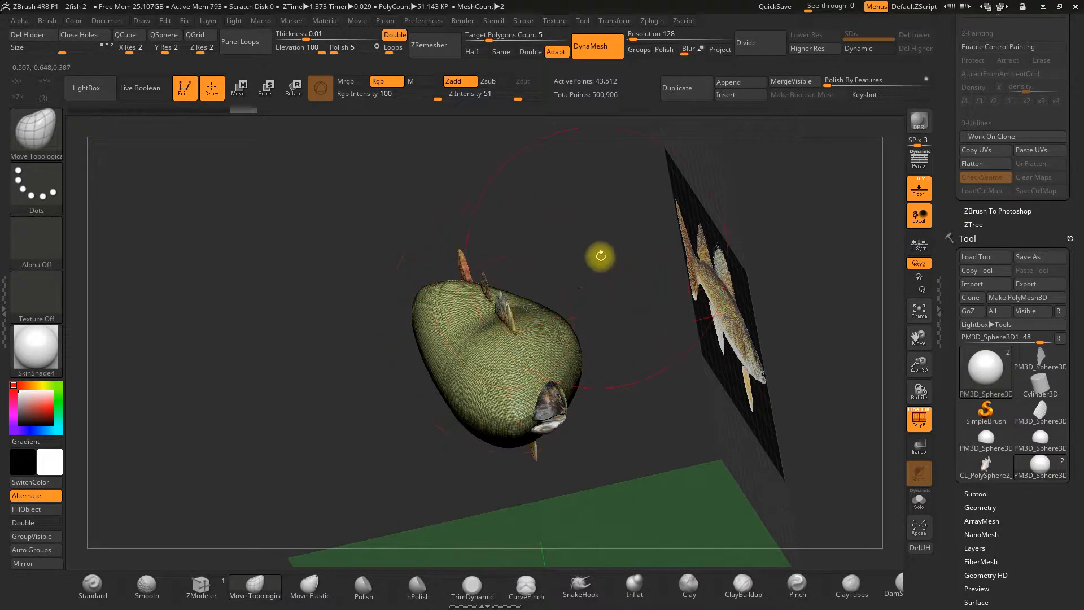
right_drag(605, 252, 588, 242)
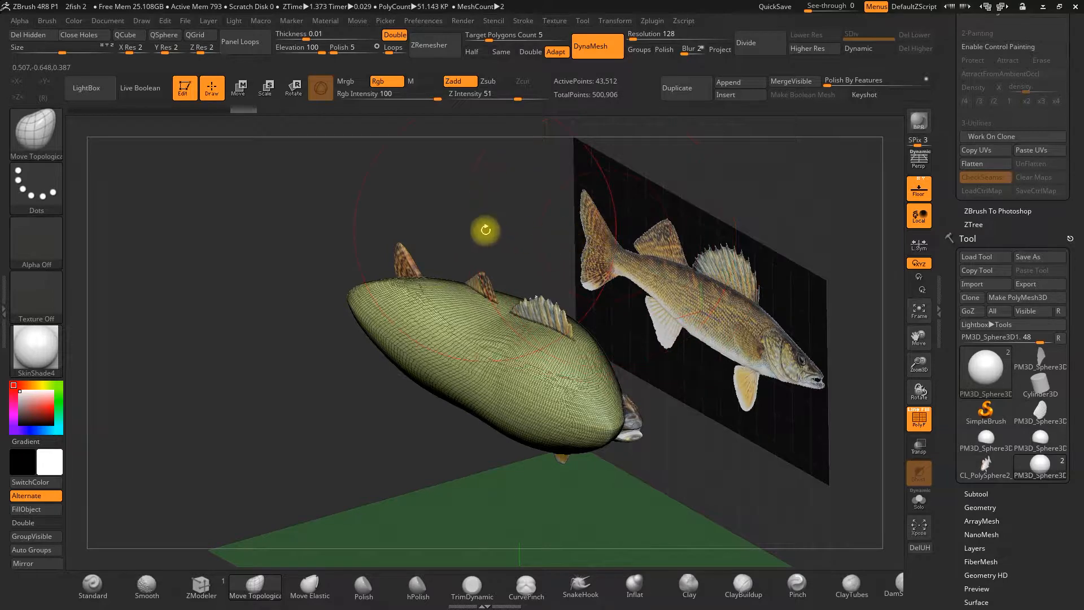
- Undo the sphere's Move Topological strokes and its DynaMesh conversion
key(ctrl+z)
key(ctrl+z)
key(ctrl+z)
key(ctrl+z)
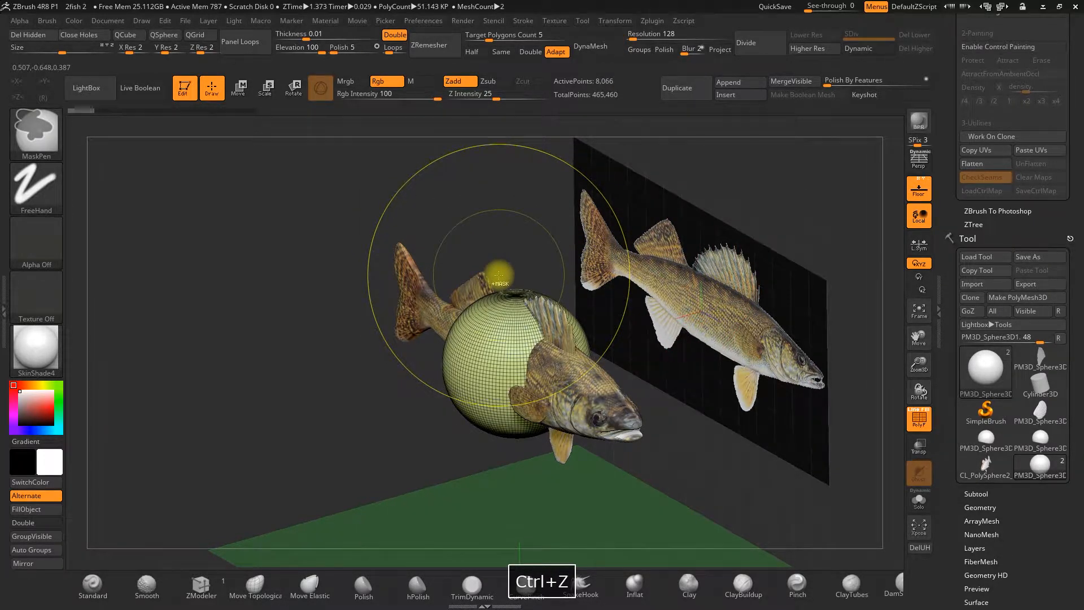
key(ctrl+z)
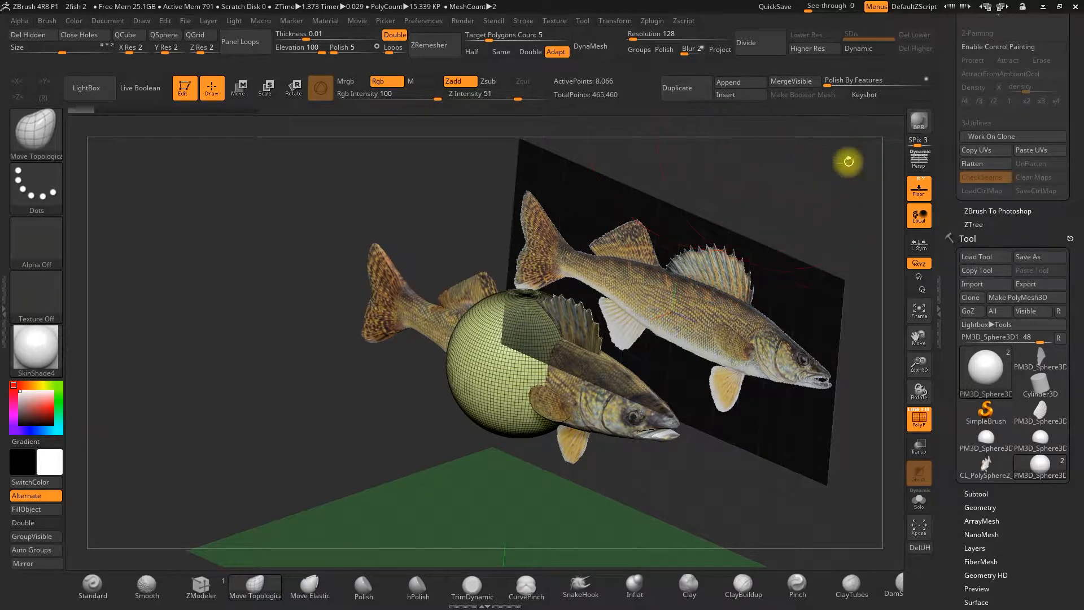
- Delete the sphere subtool PM3D_Sphere3D1, leaving only the fish subtool
scroll(946, 281, down, 5)
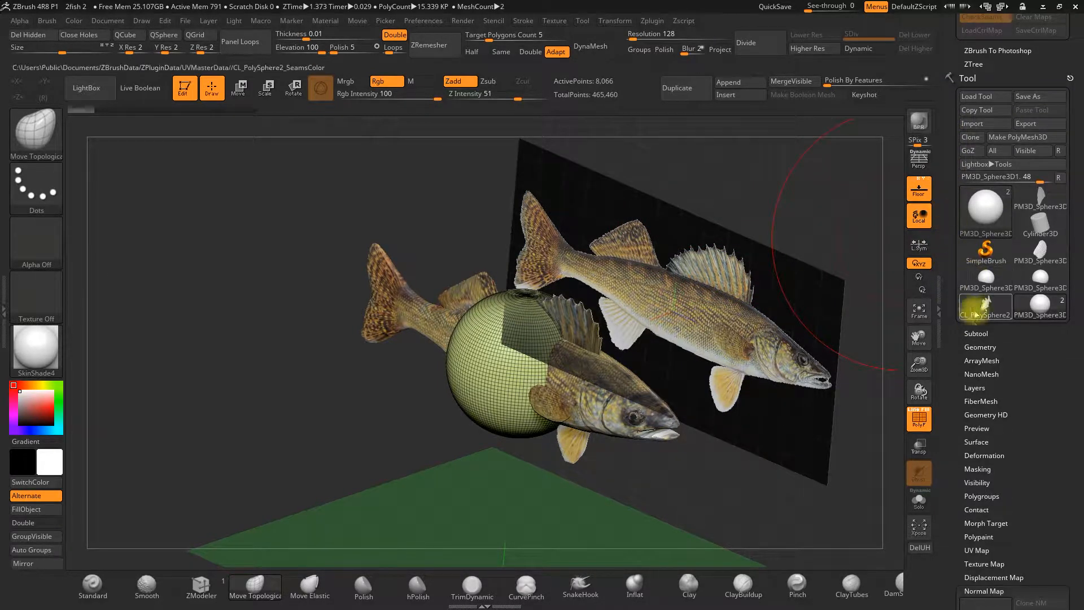
click(975, 334)
scroll(963, 380, down, 4)
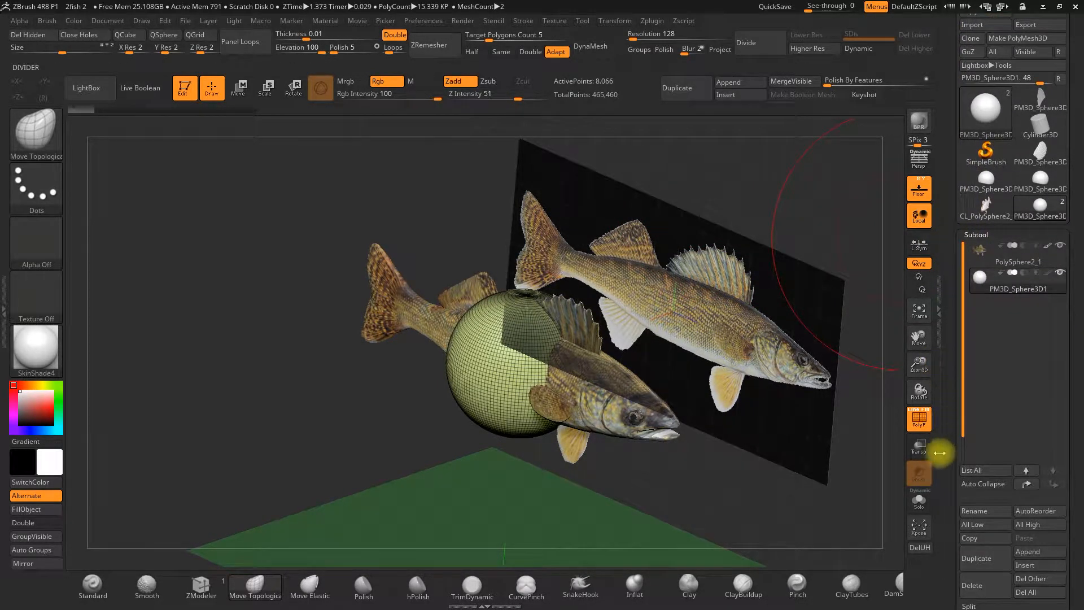
scroll(943, 440, down, 2)
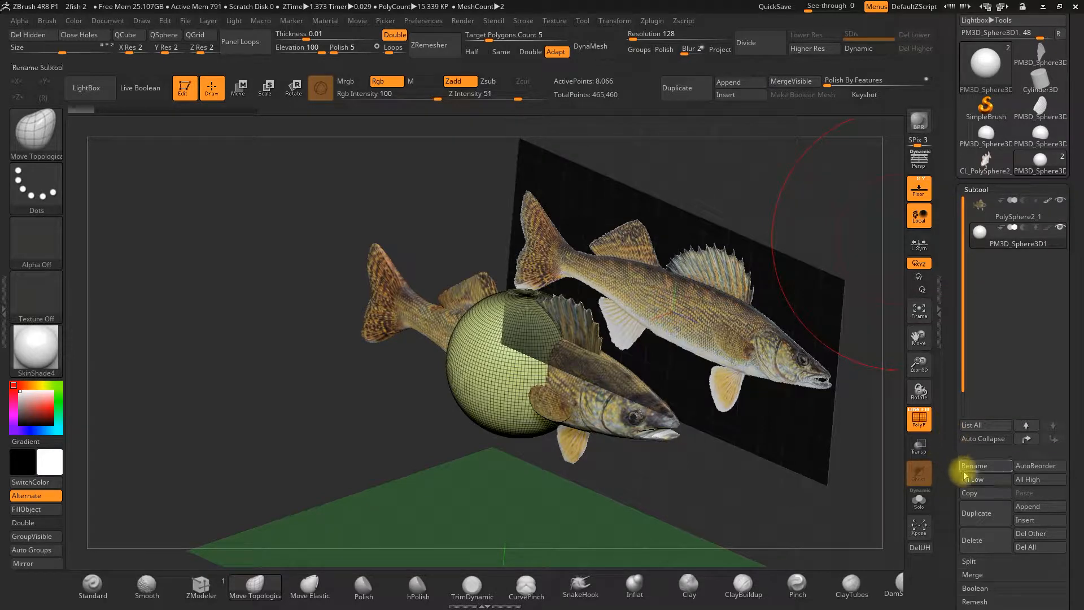
click(975, 541)
click(883, 561)
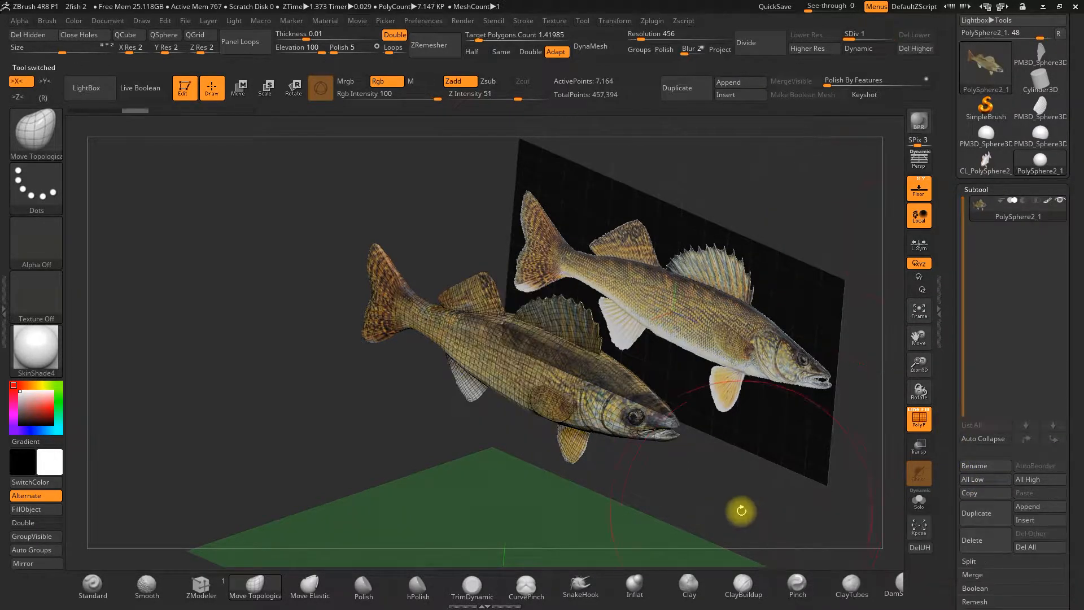
- Set the fish to subdivision level 4 and turn off its polyframe display
drag(770, 324, 735, 341)
drag(569, 237, 561, 254)
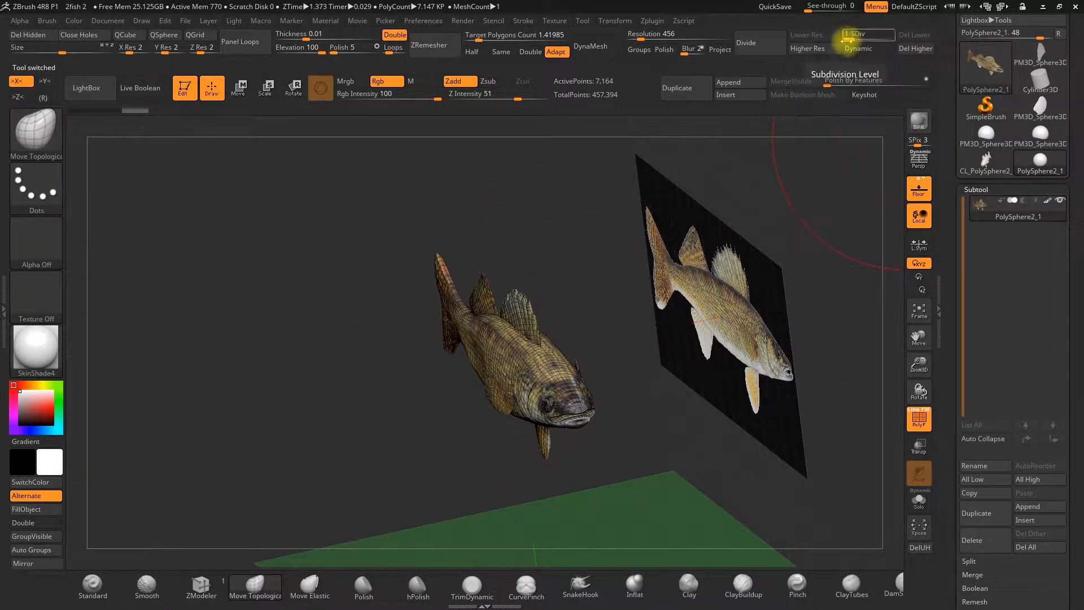
drag(849, 40, 896, 41)
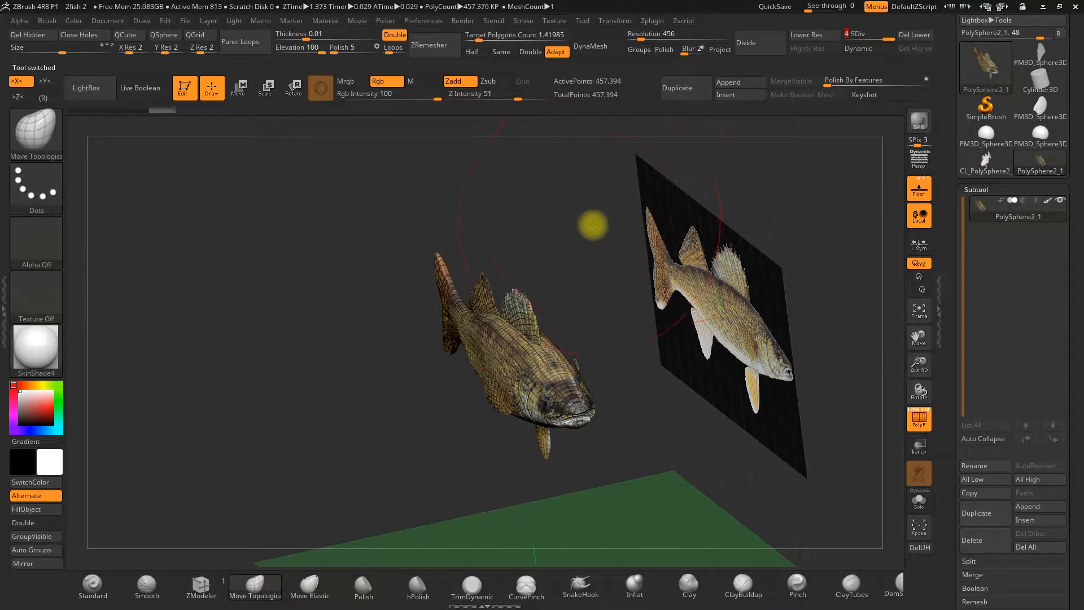
drag(588, 224, 599, 225)
click(918, 418)
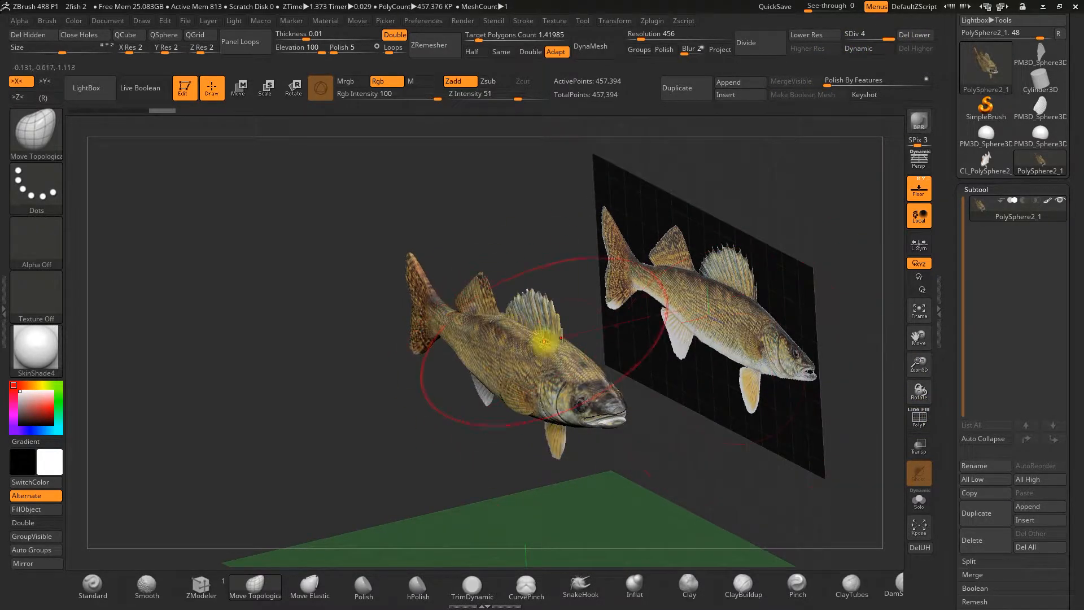
- Examine the detailed fish in side and three-quarter views against the reference image
drag(726, 198, 658, 254)
mouse_move(412, 266)
mouse_down()
mouse_move(455, 266)
mouse_move(425, 275)
mouse_move(411, 265)
mouse_up()
mouse_move(395, 406)
mouse_down()
mouse_move(370, 400)
mouse_move(399, 407)
mouse_up()
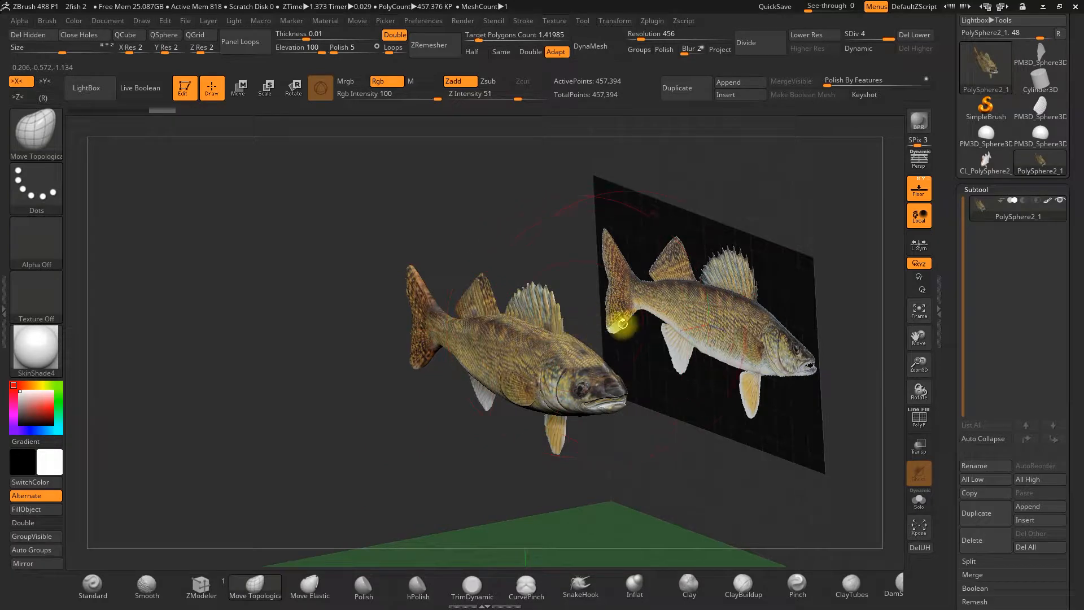
mouse_move(588, 327)
mouse_down()
mouse_move(547, 247)
mouse_move(513, 254)
mouse_move(513, 276)
mouse_move(554, 290)
mouse_move(483, 266)
mouse_move(583, 248)
mouse_up()
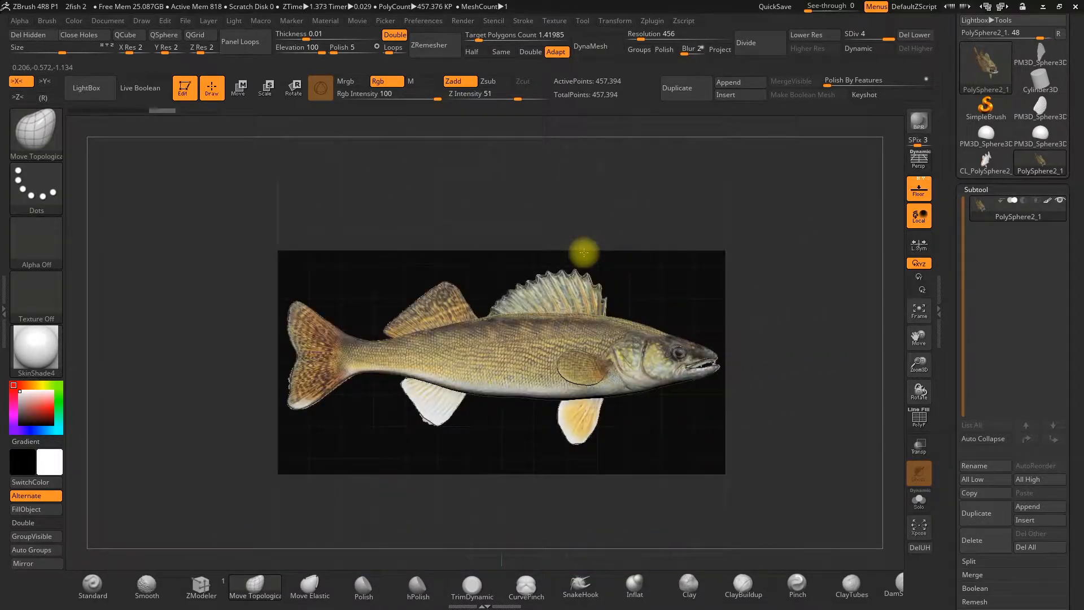
drag(807, 252, 745, 215)
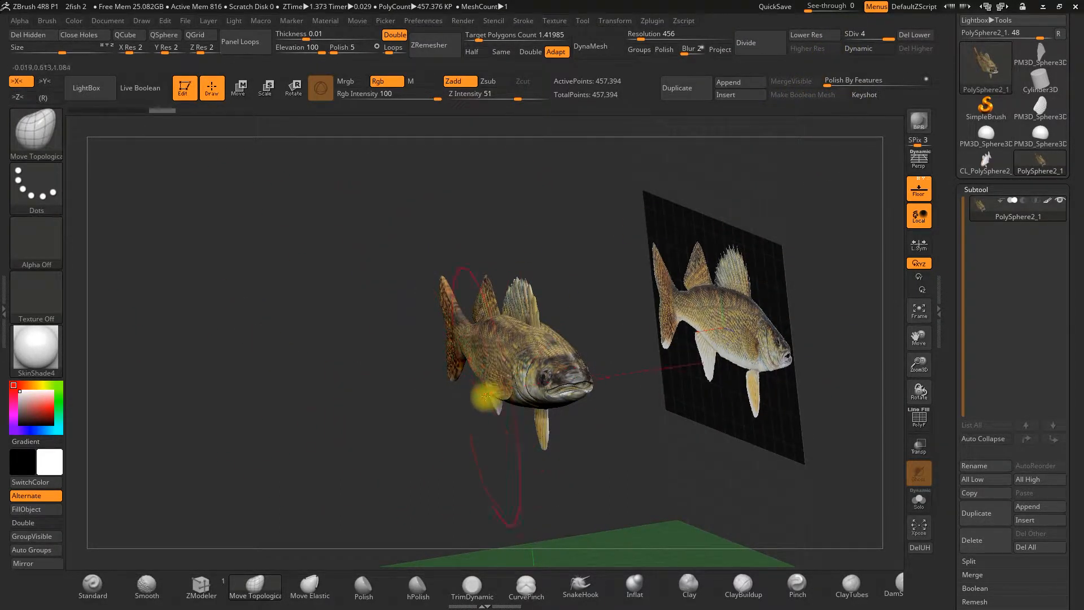
drag(578, 291, 580, 290)
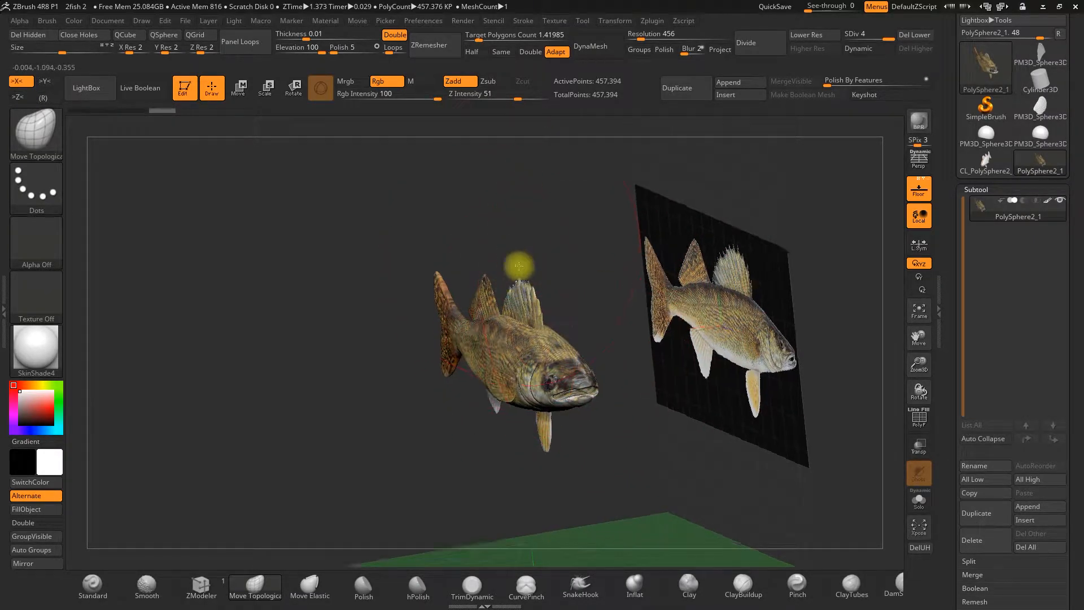
- Orbit the fish beside its reference, then leave ZBrush and open the realistic fish's texture image c.png from the desktop
drag(515, 261, 561, 298)
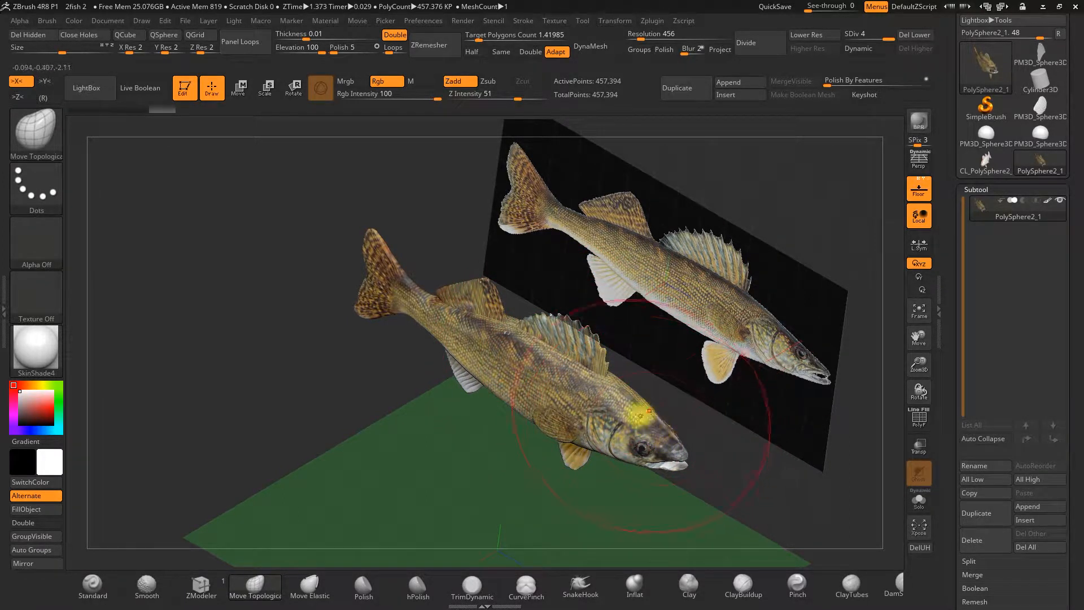
key(super)
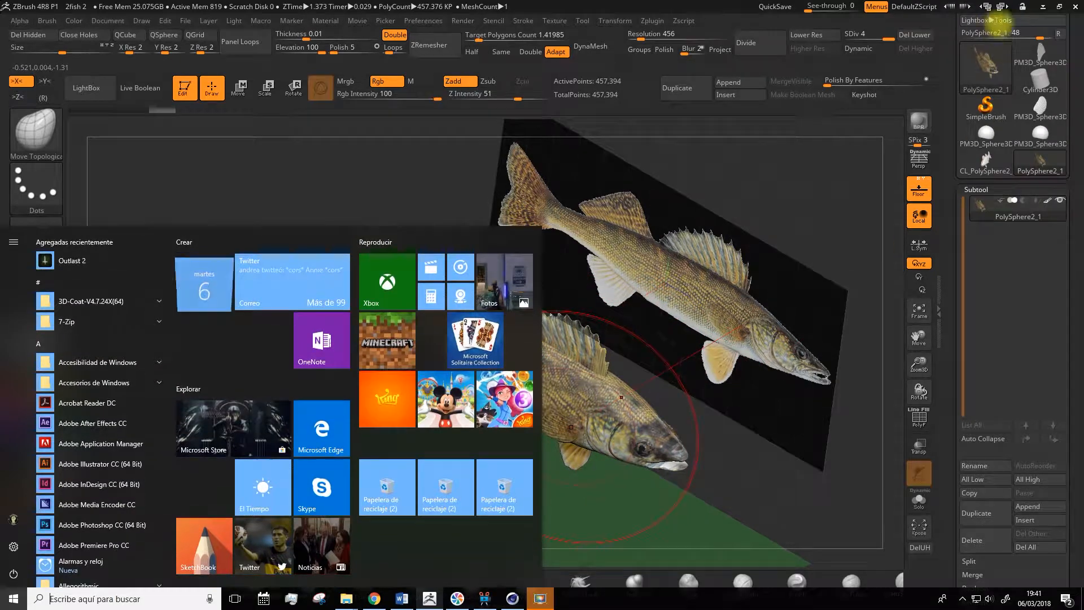
click(1044, 18)
click(1043, 7)
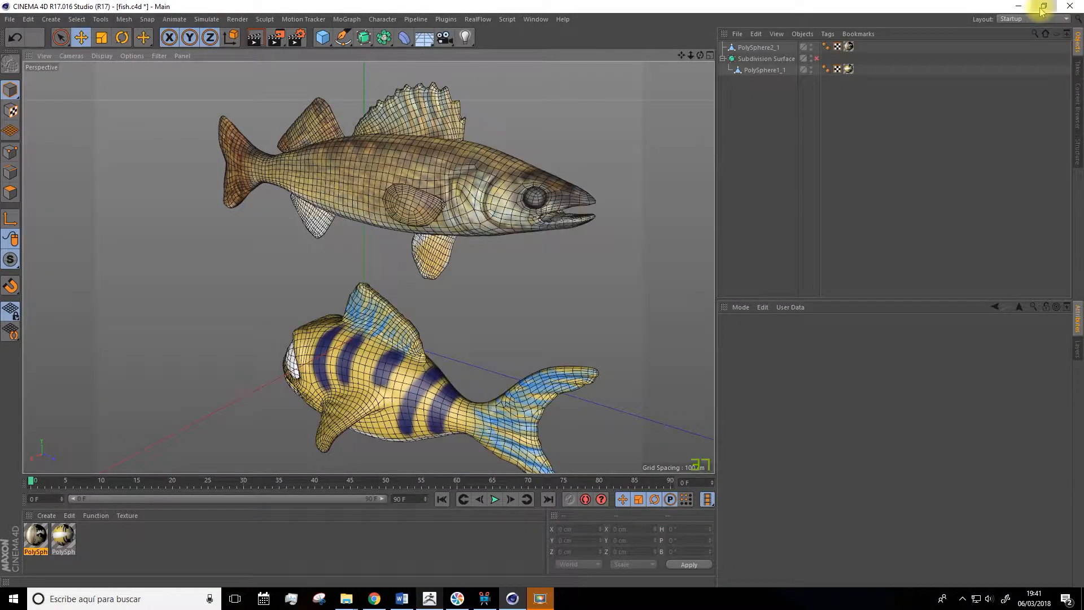
click(1017, 7)
double_click(285, 531)
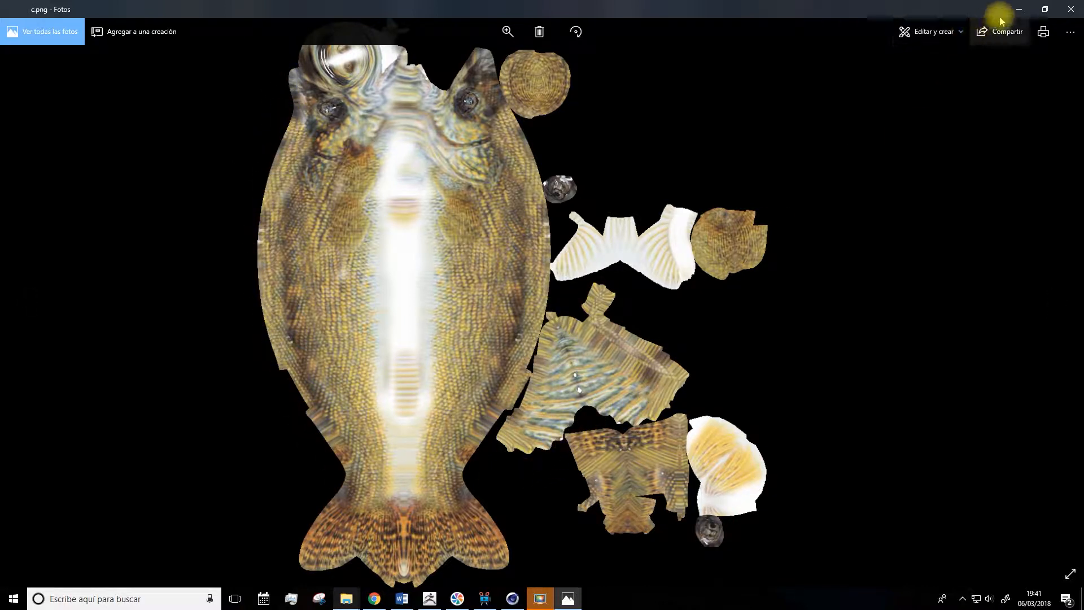
- Open the cartoon fish's texture color.png, compare it with c.png in a smaller window, and close both images
click(1018, 9)
double_click(135, 534)
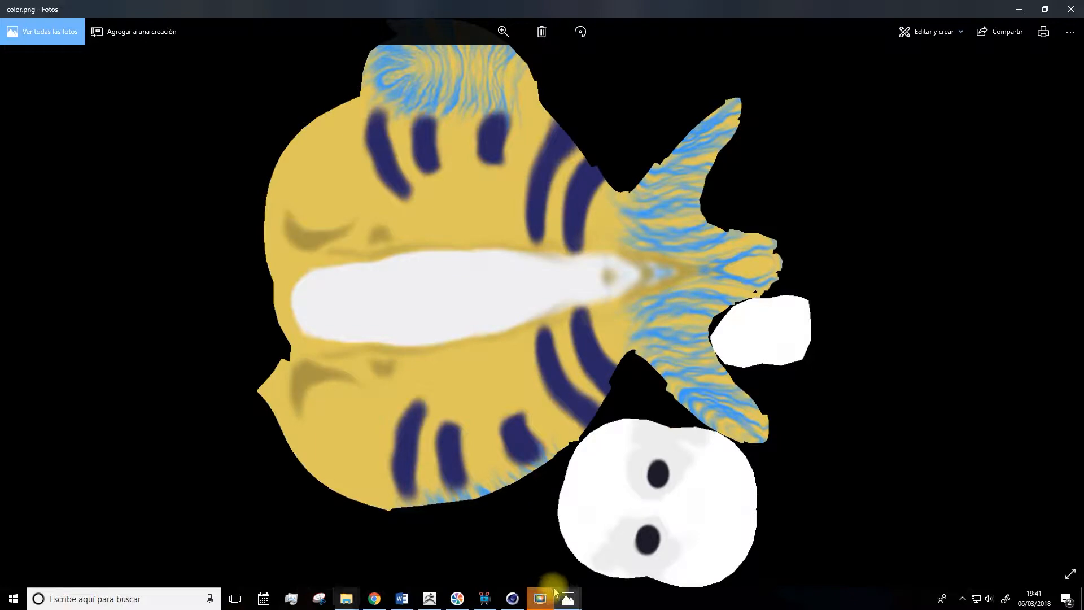
mouse_move(564, 597)
click(501, 550)
drag(579, 6, 825, 88)
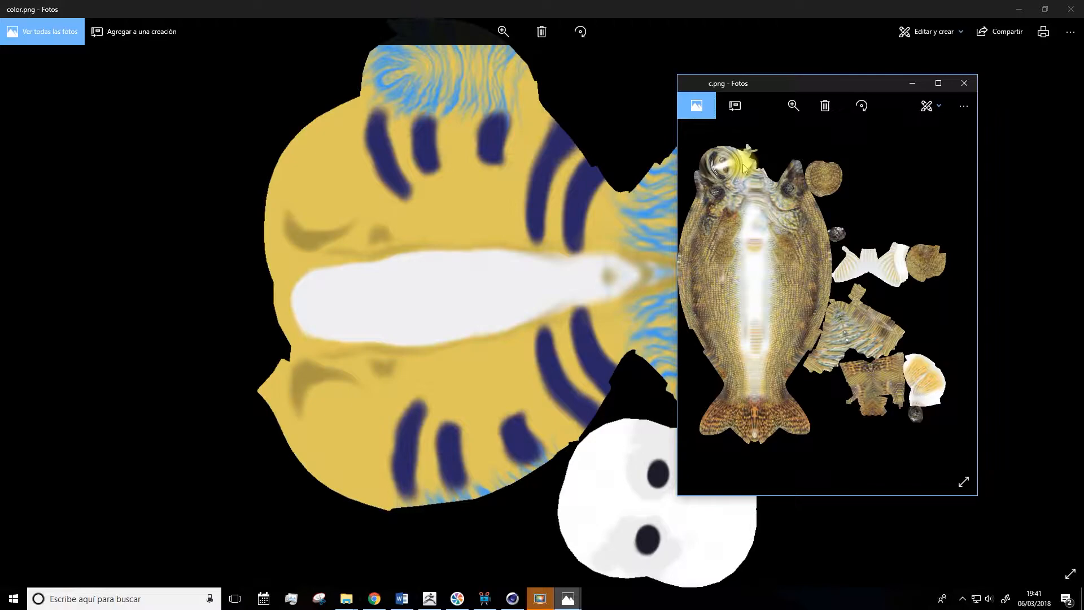
click(964, 84)
click(1070, 9)
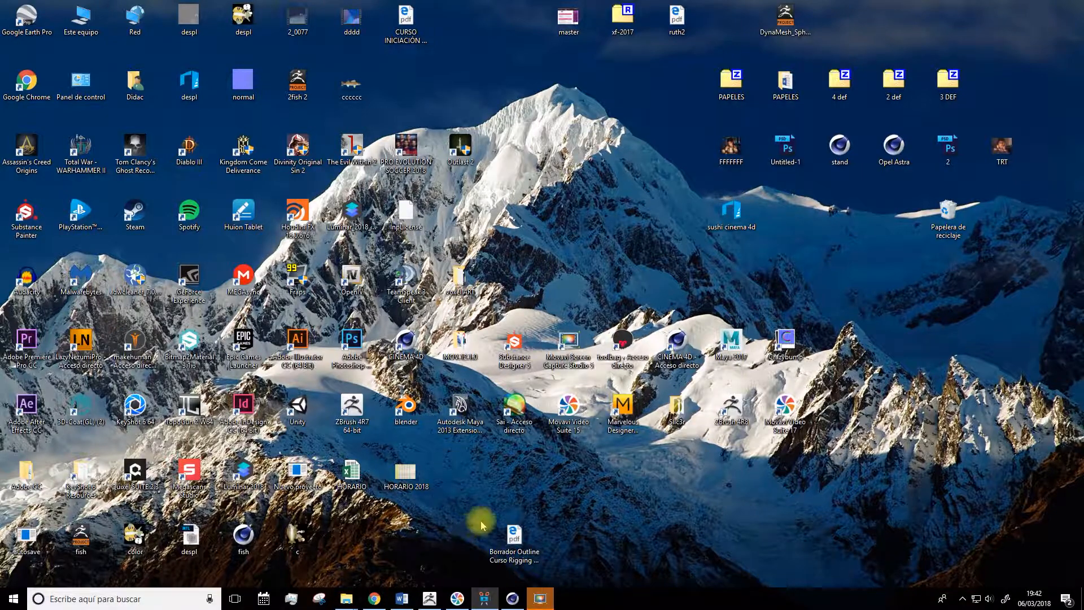
- Return to ZBrush, hide LightBox, and send the realistic fish to Cinema 4D with GoZ
click(511, 599)
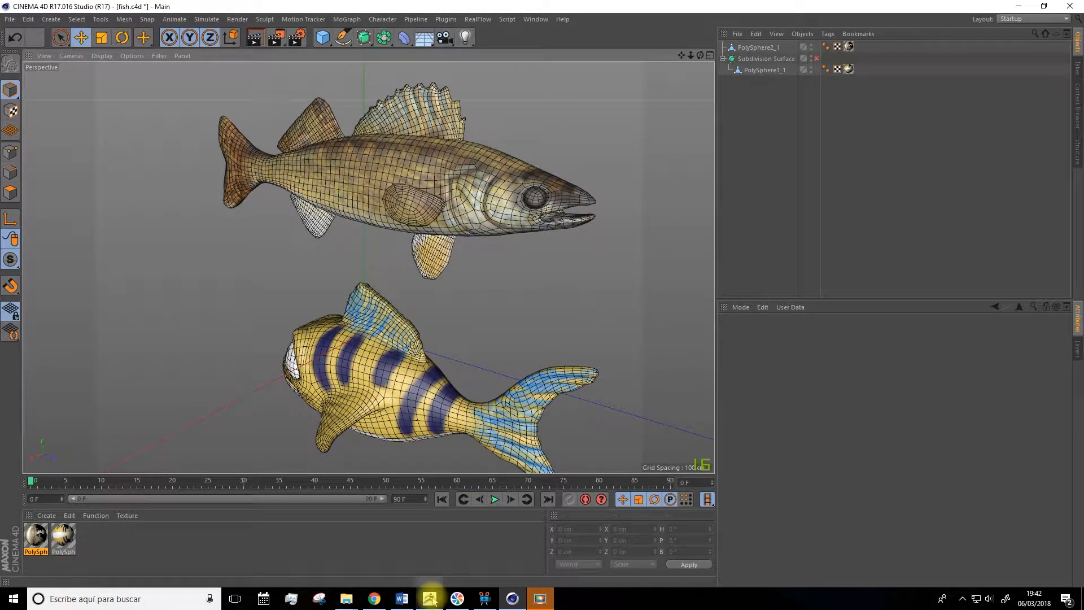
click(430, 598)
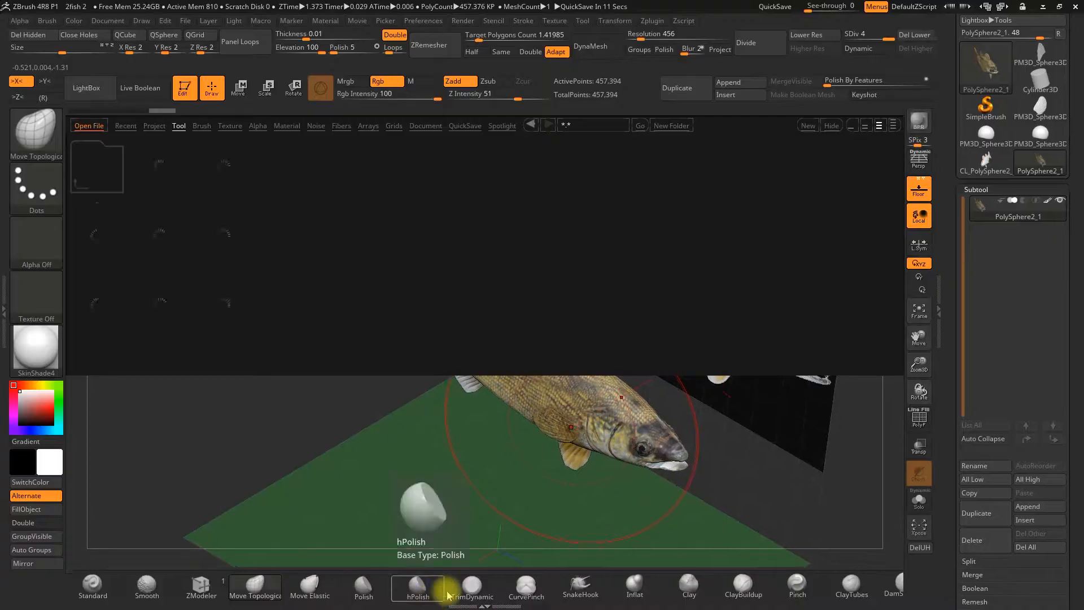
click(831, 125)
drag(943, 235, 968, 334)
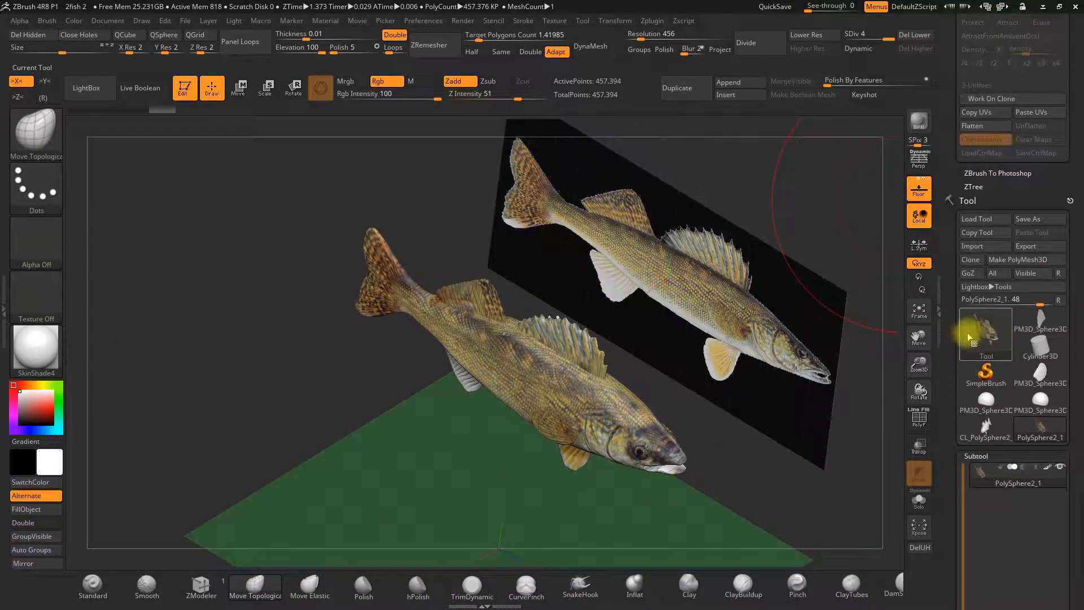
click(969, 275)
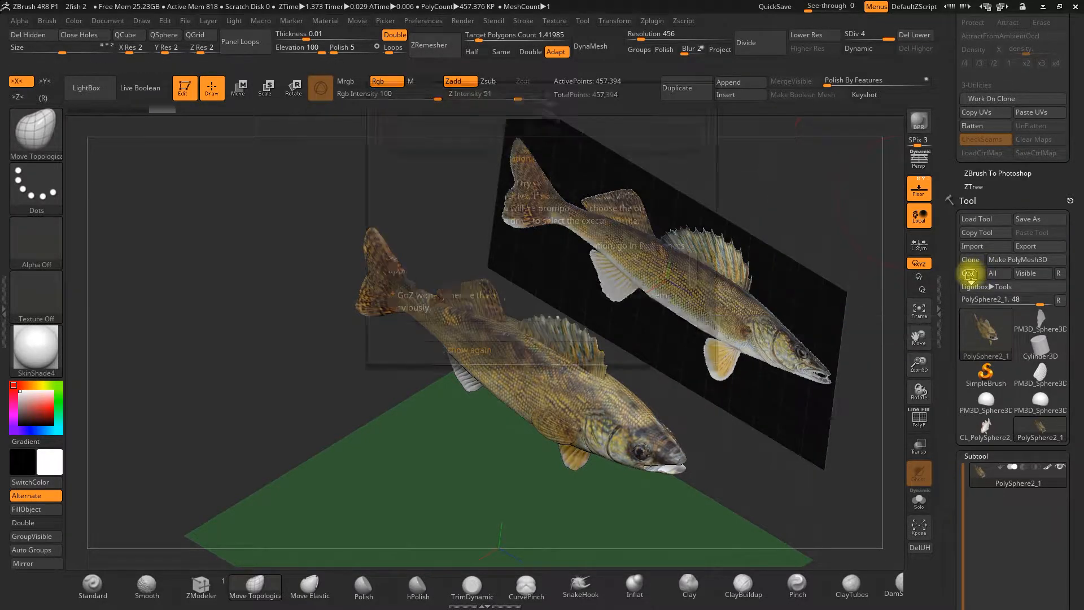
click(613, 353)
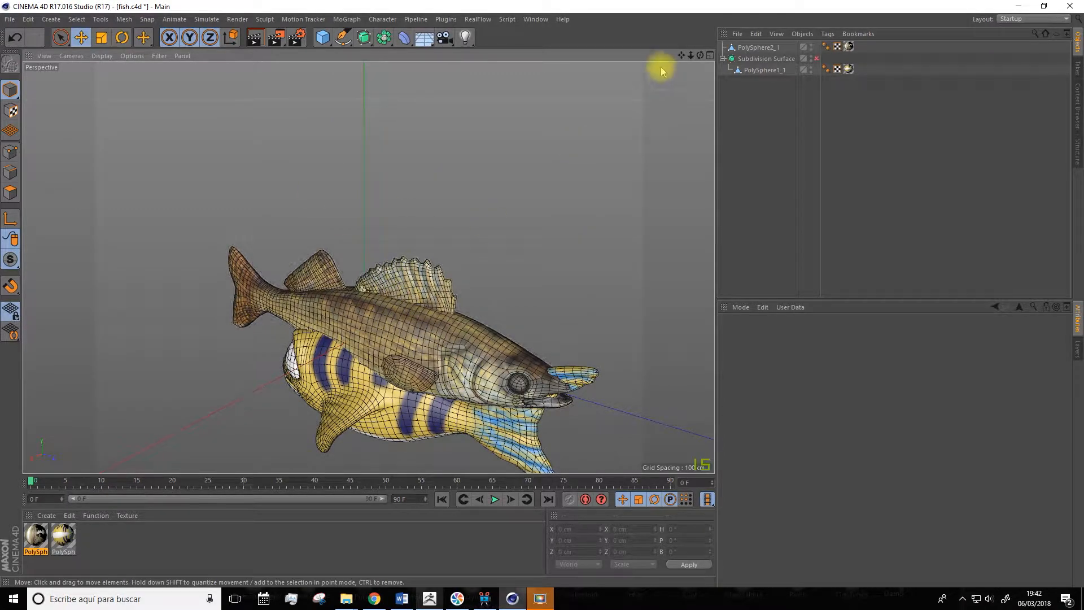
- Inspect the Normal and Color channels of the PolySphere2_1 material in the Material Editor
drag(680, 54, 644, 121)
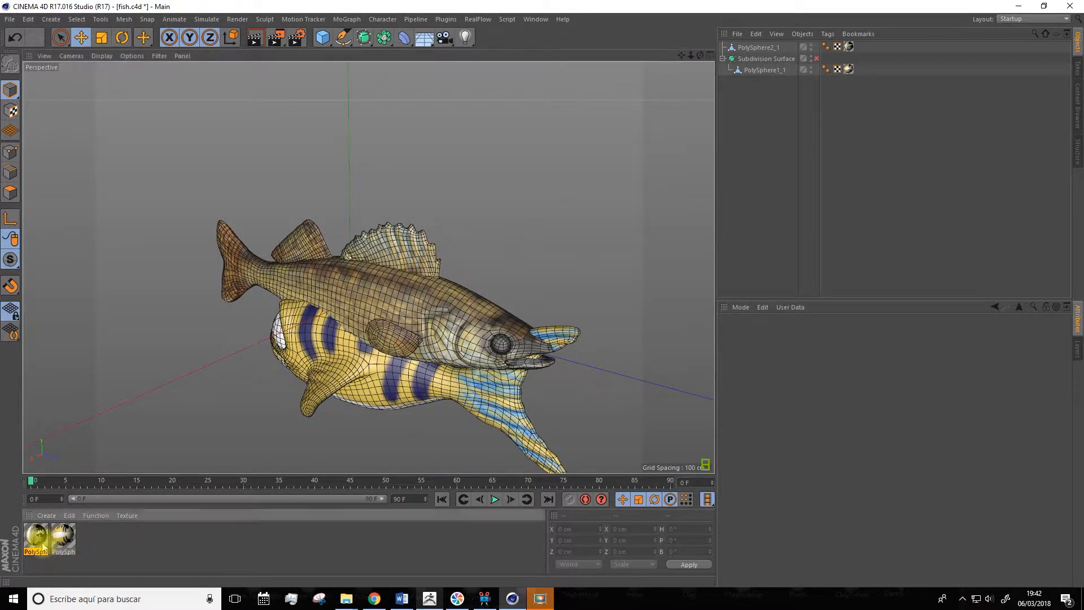
double_click(36, 536)
click(191, 277)
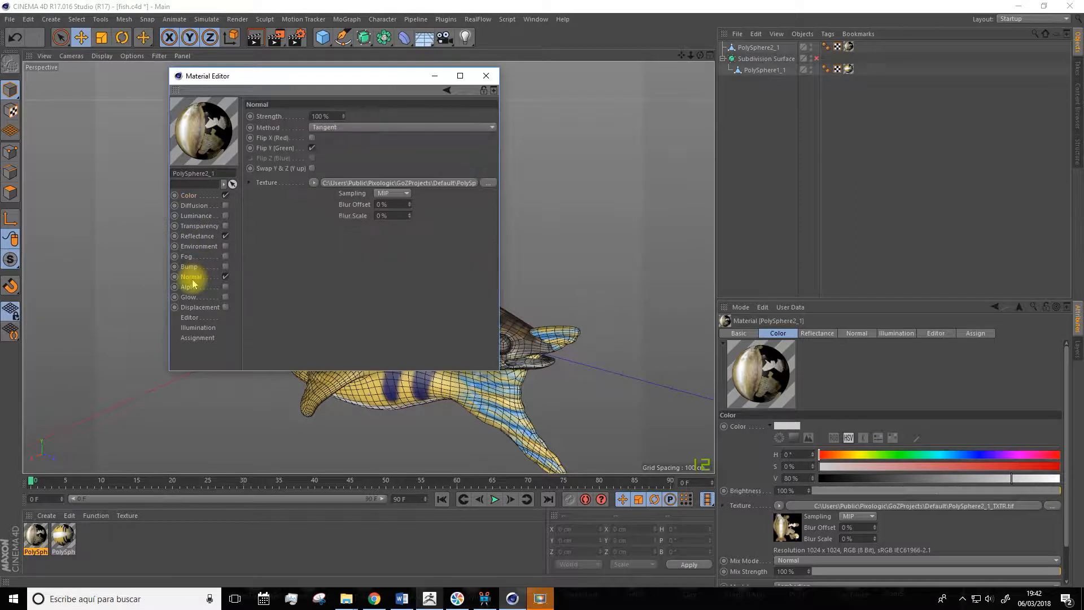
click(189, 195)
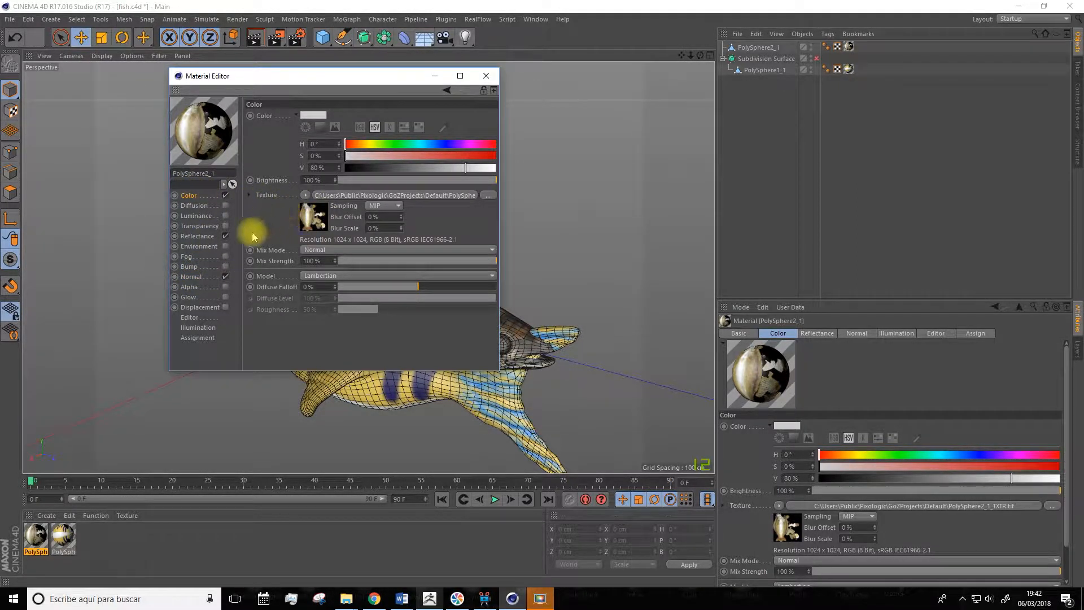
- Enable the Displacement channel of the PolySphere2_1 material, browse for a texture without choosing one, and close the editor
click(210, 307)
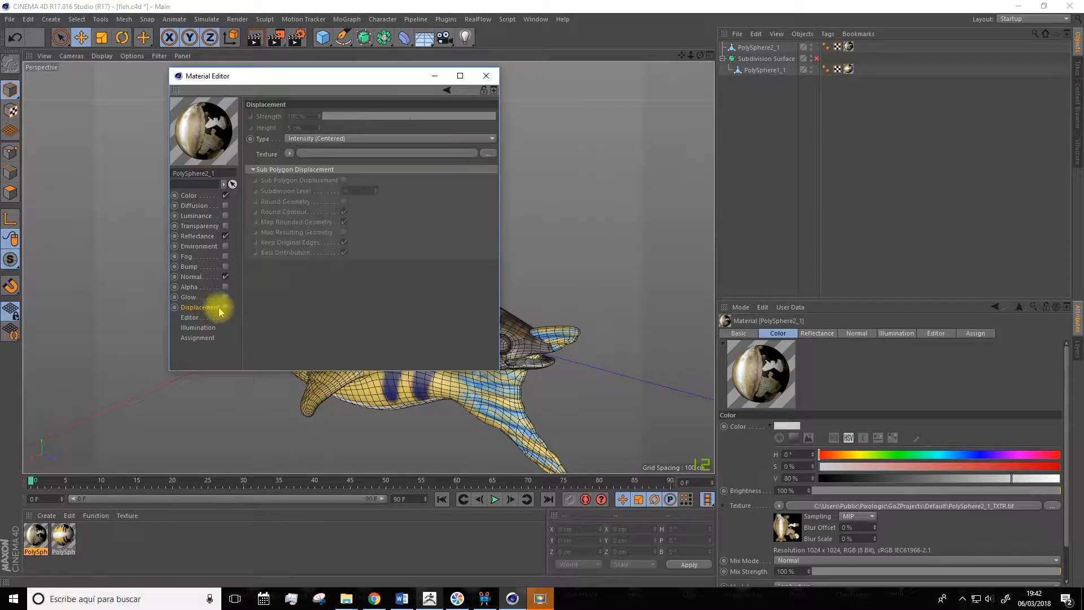
click(225, 307)
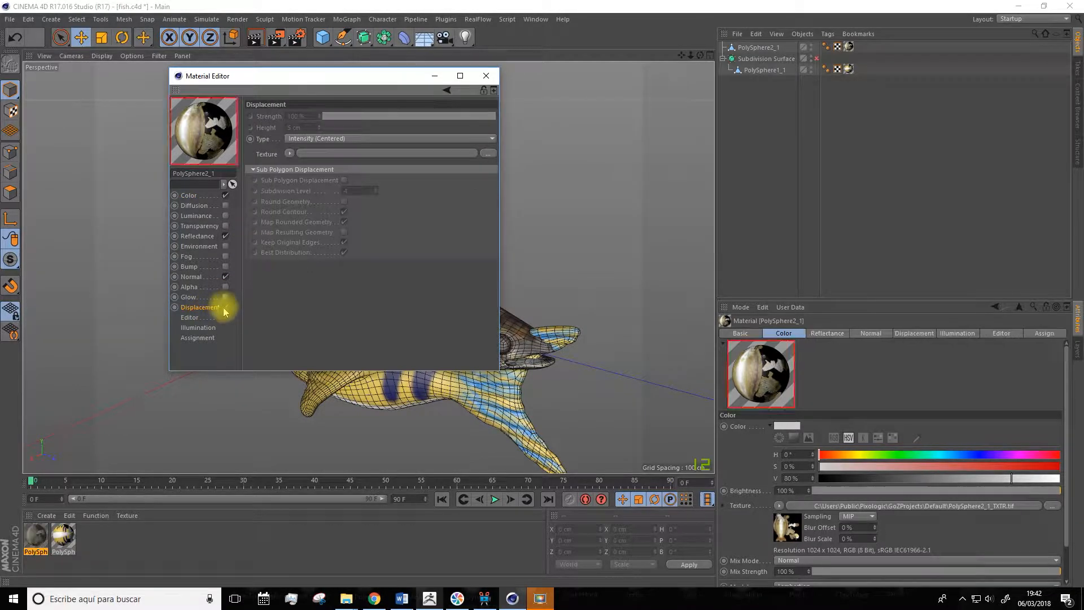
click(487, 154)
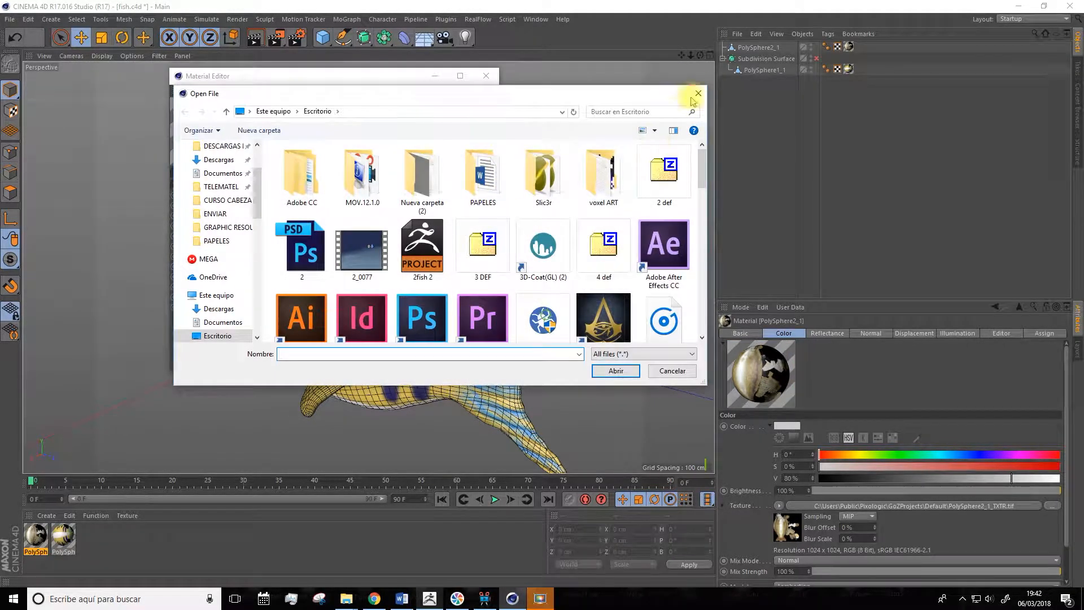
click(698, 94)
click(486, 76)
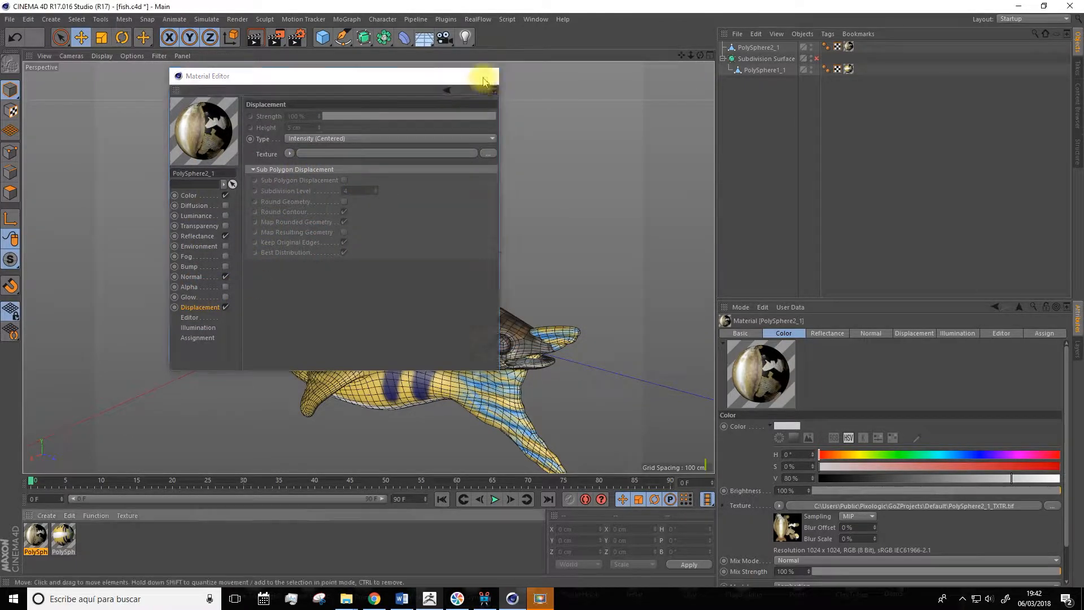
- Raise the realistic fish to about 129 cm in Y so it sits above the cartoon fish
alt+drag(470, 167, 432, 133)
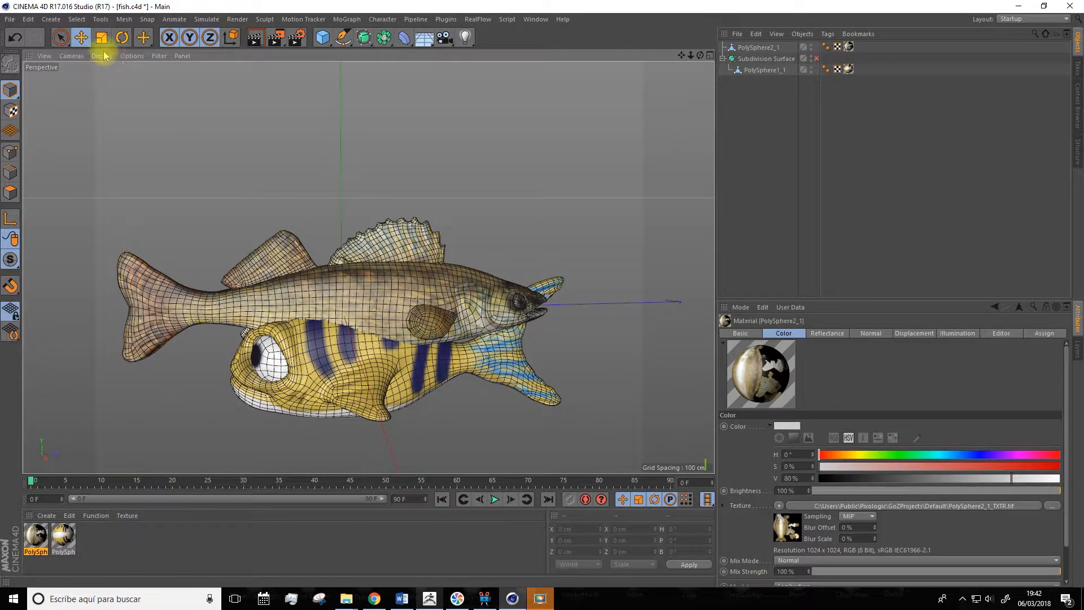
click(353, 256)
drag(341, 217, 341, 48)
mouse_move(417, 285)
alt+mouse_down()
mouse_move(398, 294)
mouse_move(404, 302)
alt+mouse_up()
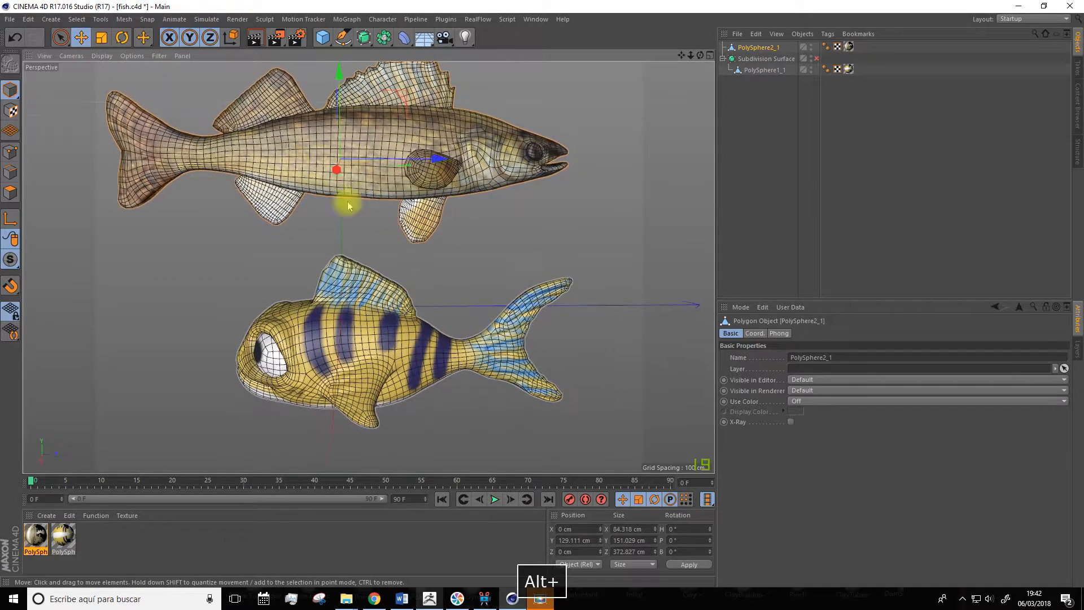
- Rotate the realistic fish 180° in heading so it faces the same way as the cartoon fish, then deselect it
click(122, 37)
drag(294, 162, 554, 129)
alt+drag(493, 237, 608, 145)
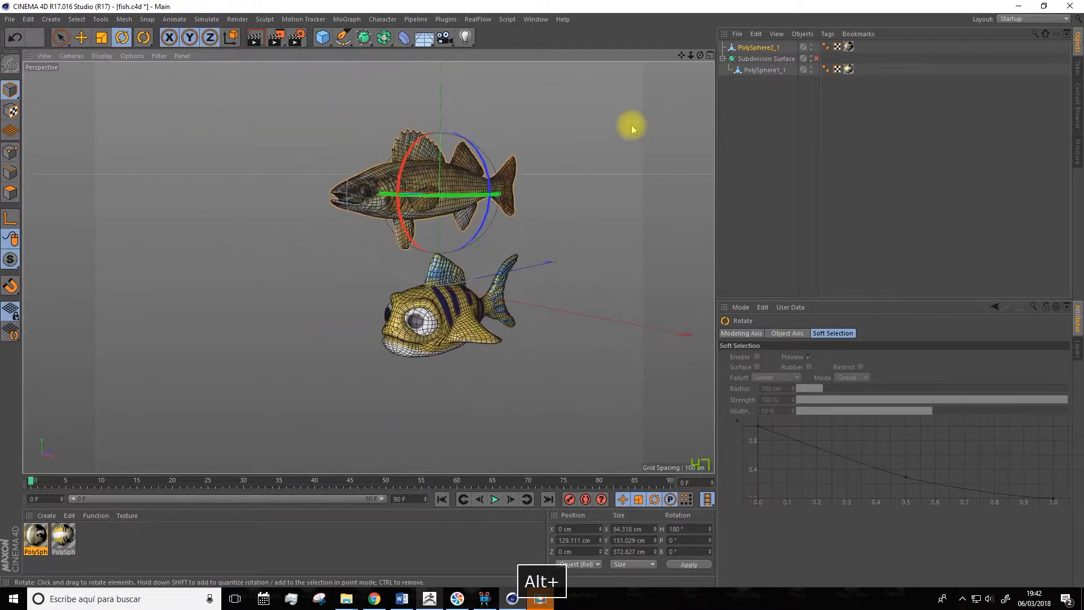
drag(682, 56, 615, 93)
click(519, 214)
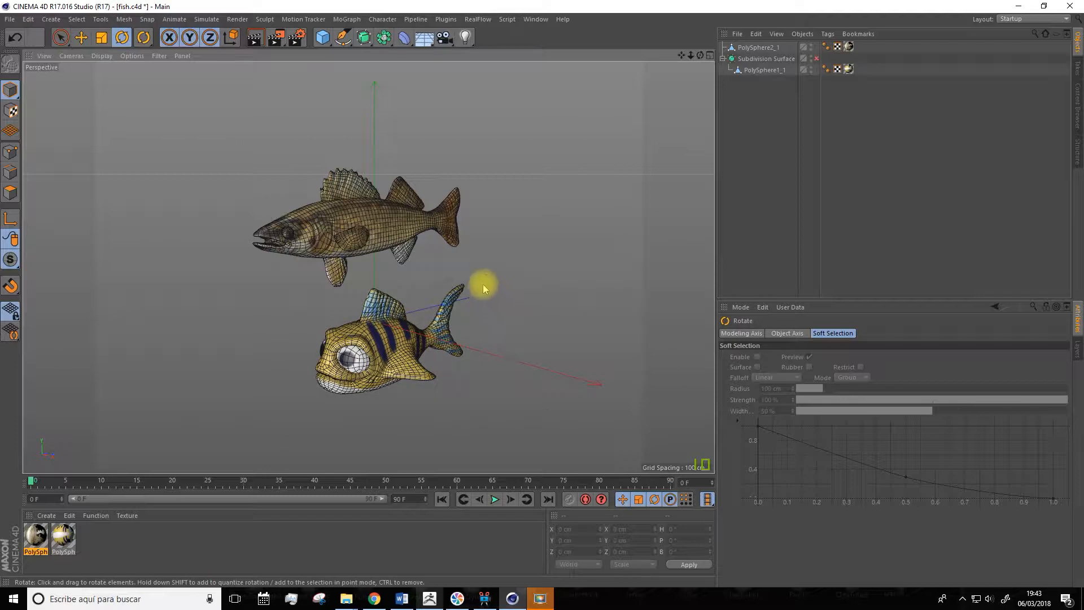
alt+drag(308, 317, 256, 305)
drag(681, 55, 695, 57)
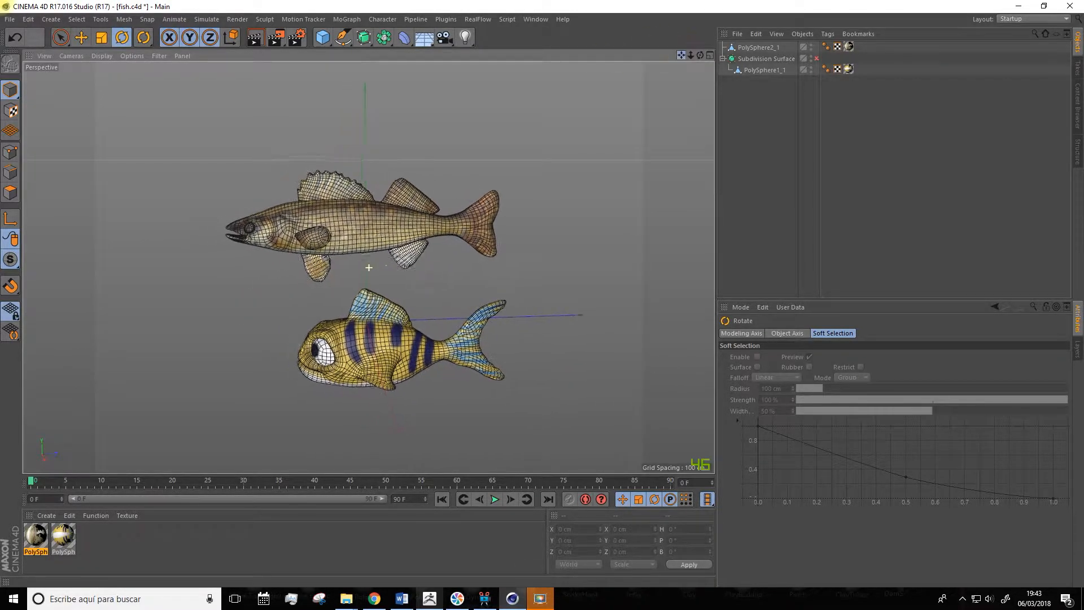
- Select the cartoon fish and save the scene to the desktop under the new name fish2
click(511, 354)
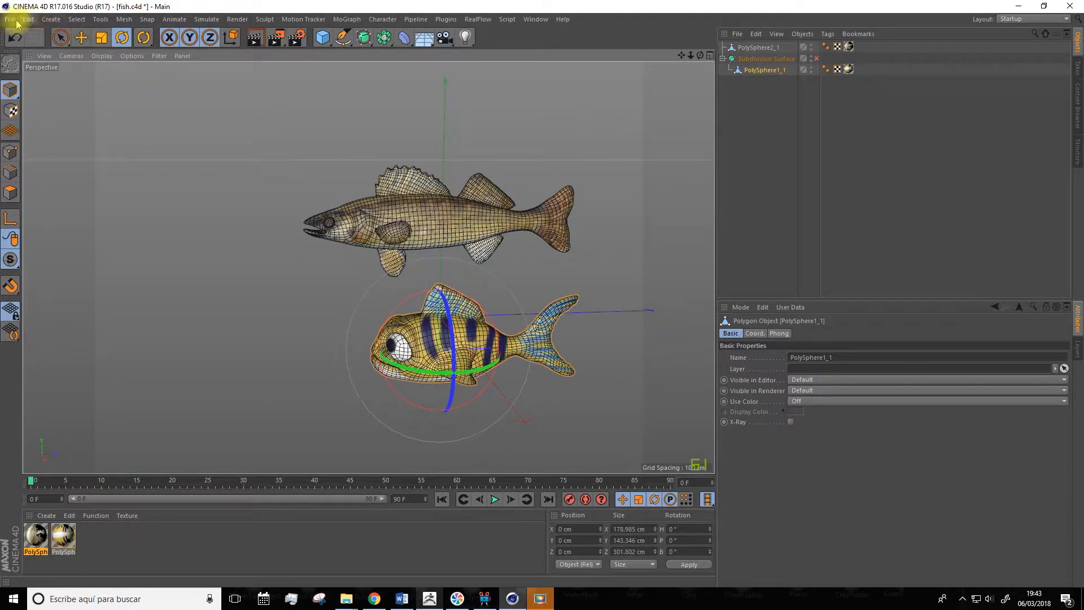
click(11, 19)
click(29, 110)
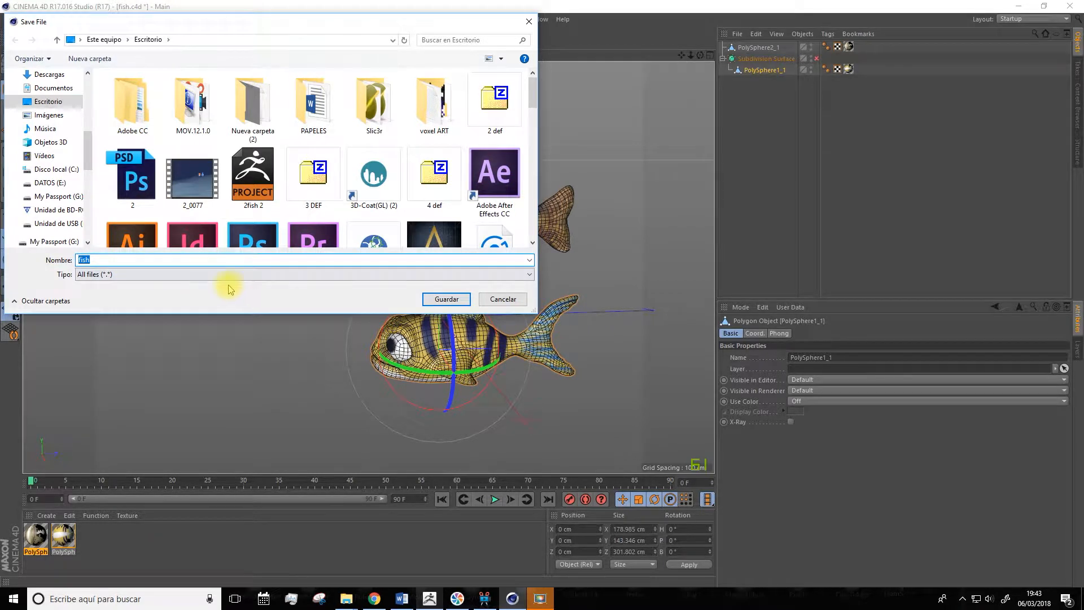
key(Right)
text(2)
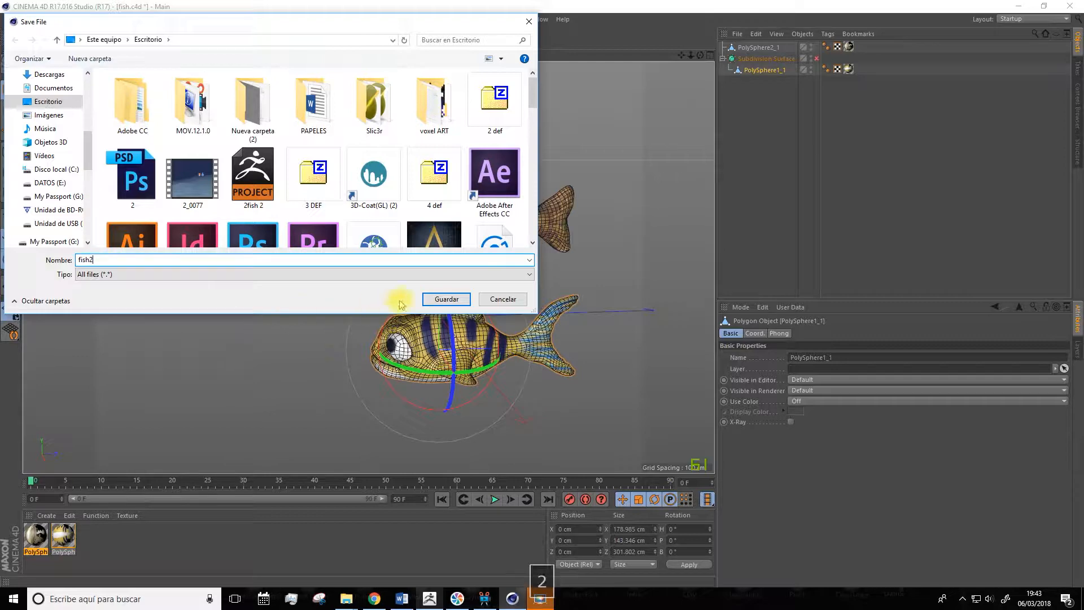
click(445, 300)
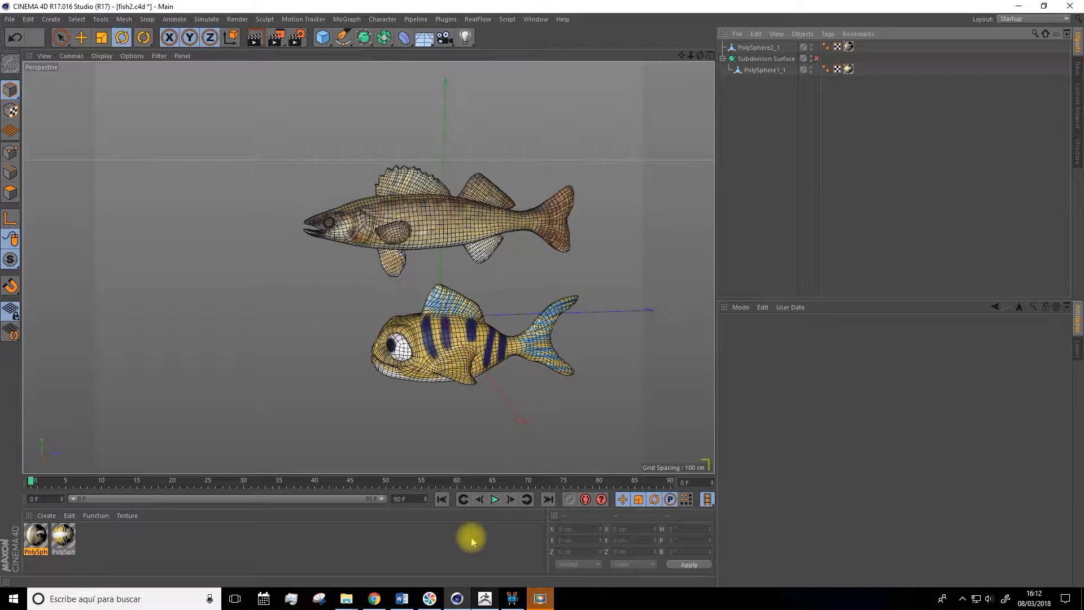
- Switch to ZBrush, maximize its window, and reopen the tray holding the Tool palette
click(484, 599)
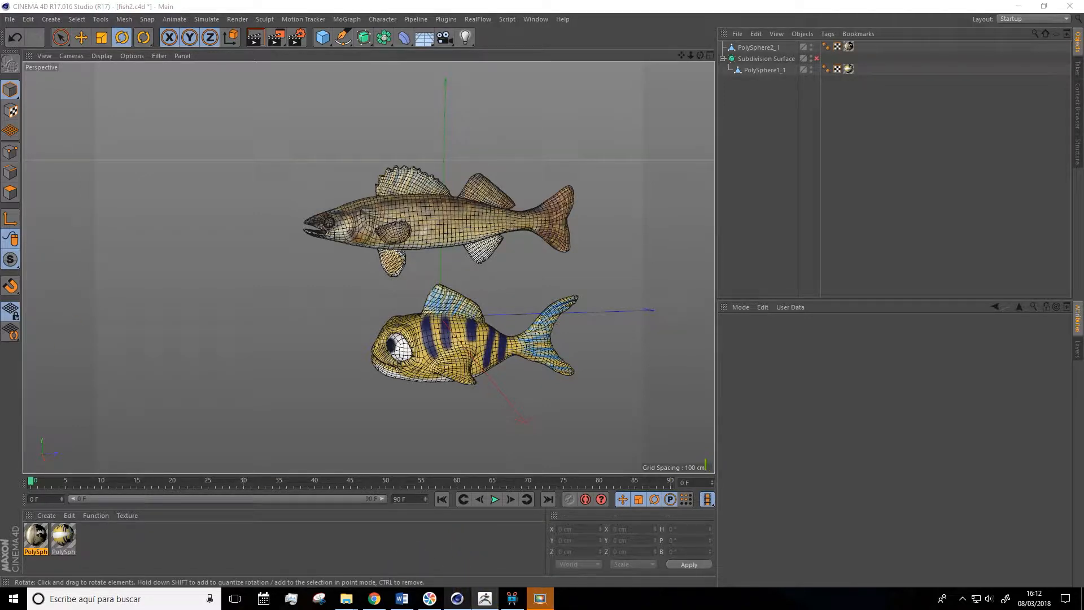
click(484, 599)
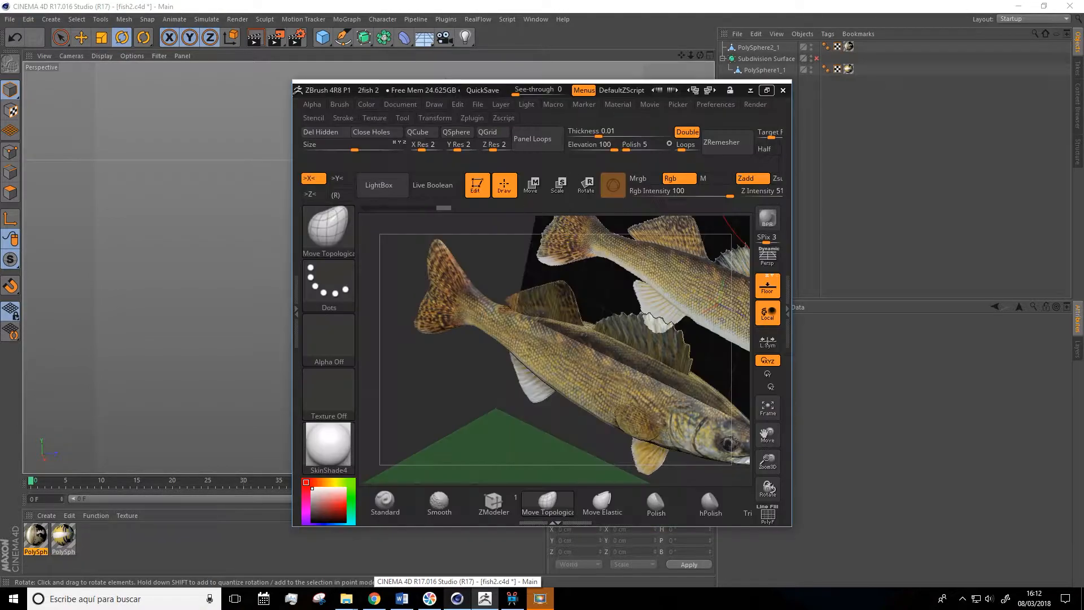
click(766, 90)
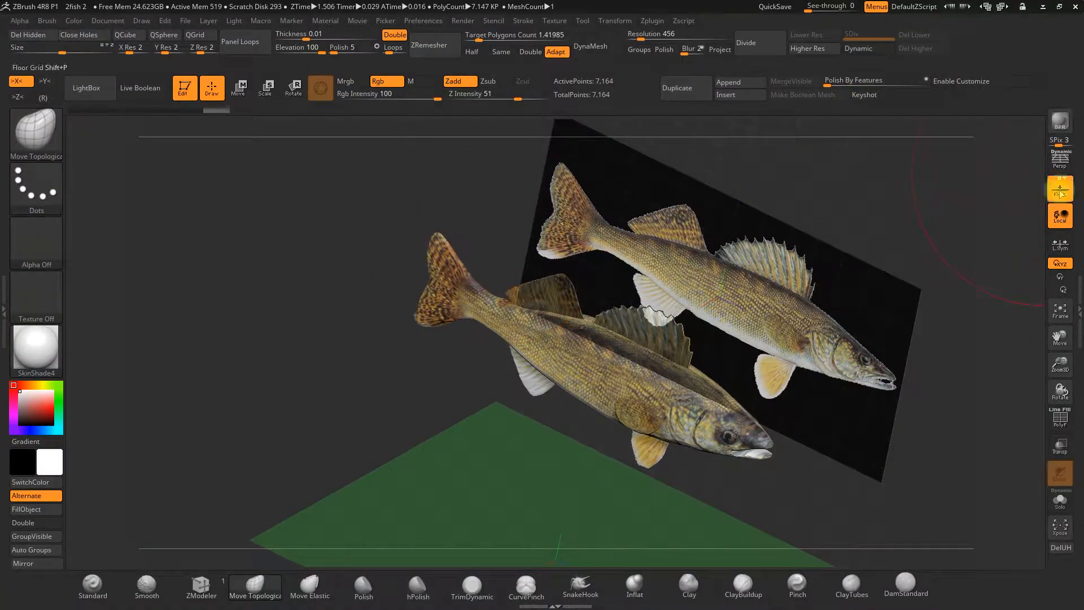
click(1079, 308)
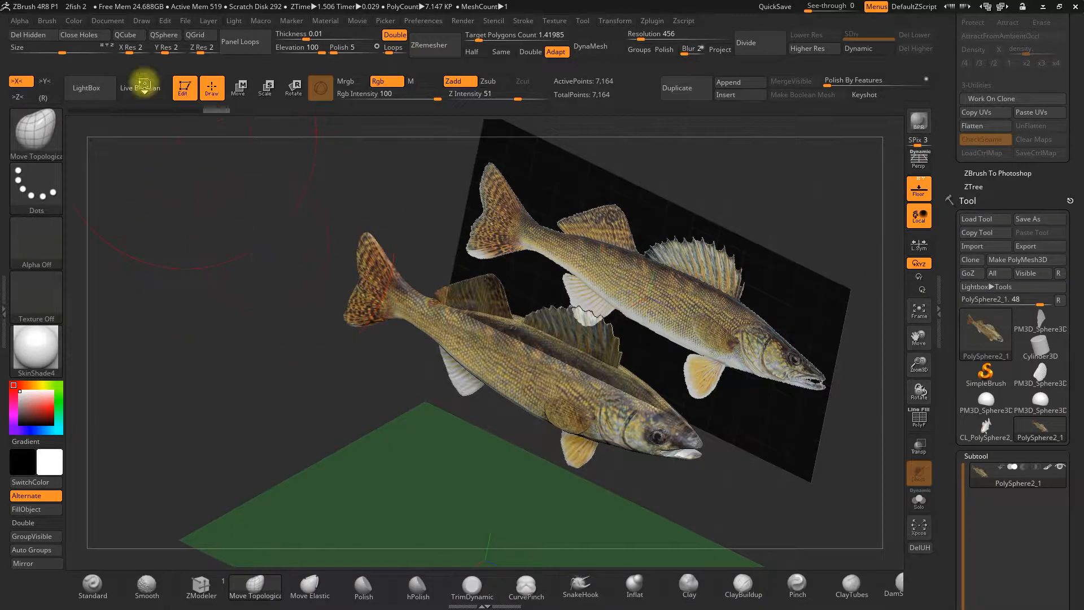
- Switch to Chrome and examine the ZBrush Plugins page of Pixologic's Download Center
click(1042, 7)
click(376, 600)
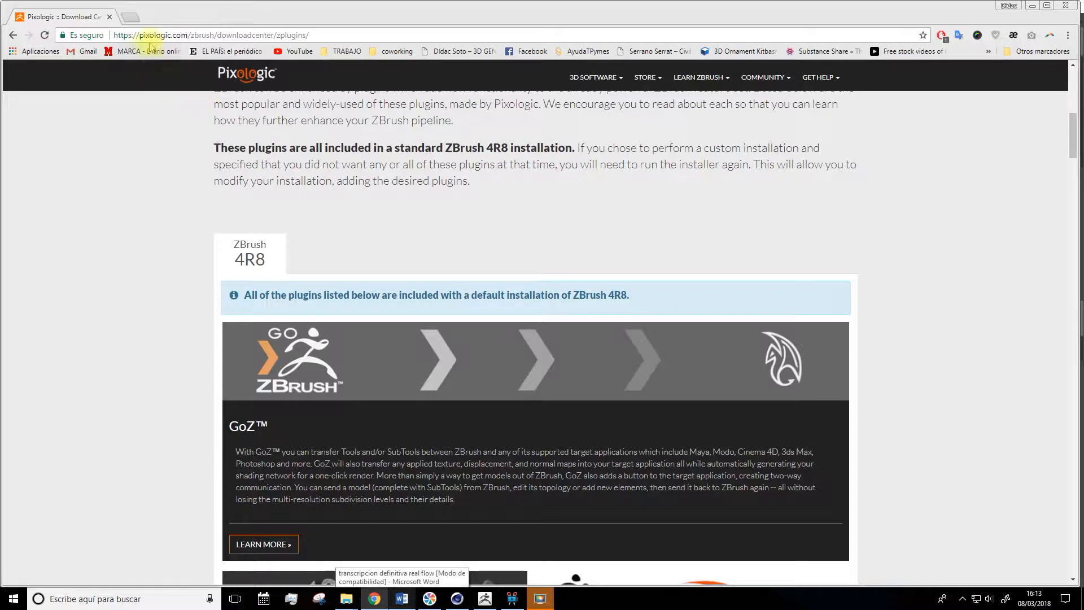
scroll(411, 302, up, 8)
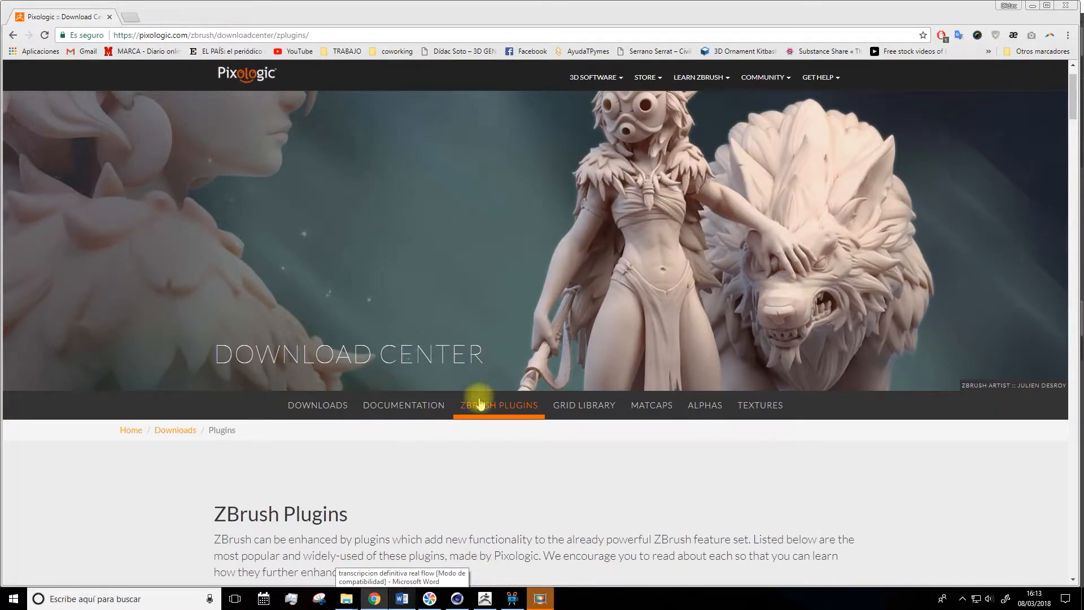
scroll(479, 403, down, 1)
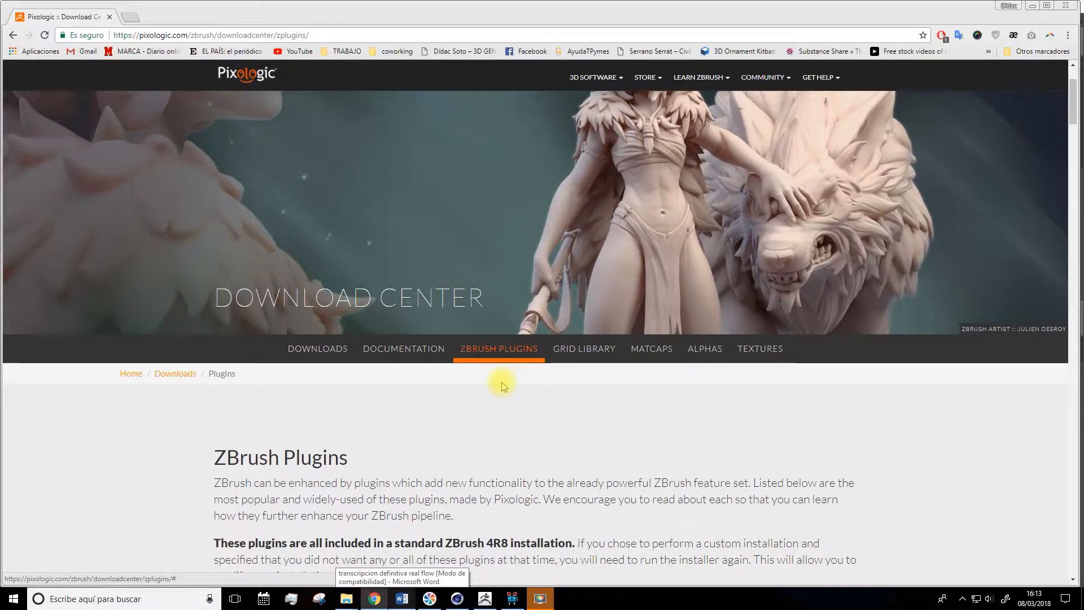
- Read the GoZ entry in the ZBrush 4R8 plugin list on the Download Center page
scroll(491, 361, down, 8)
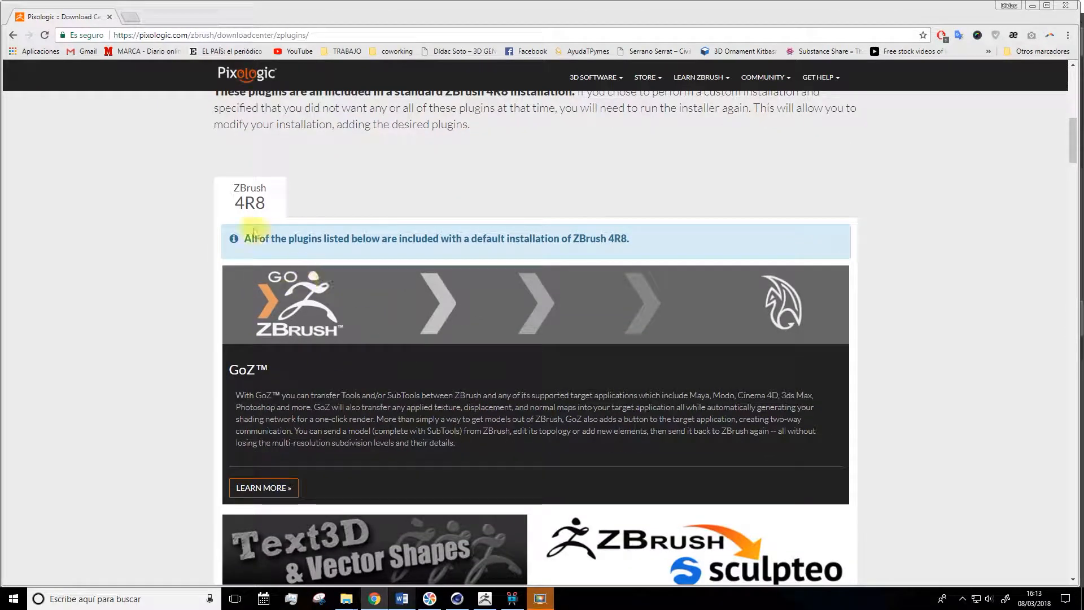
scroll(383, 326, down, 3)
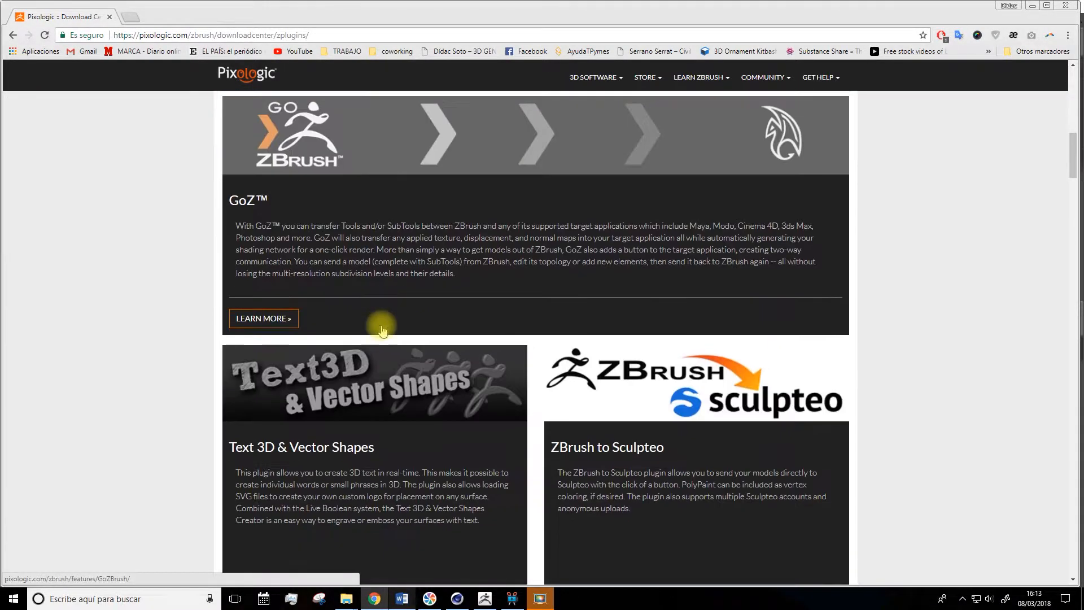
scroll(395, 293, up, 2)
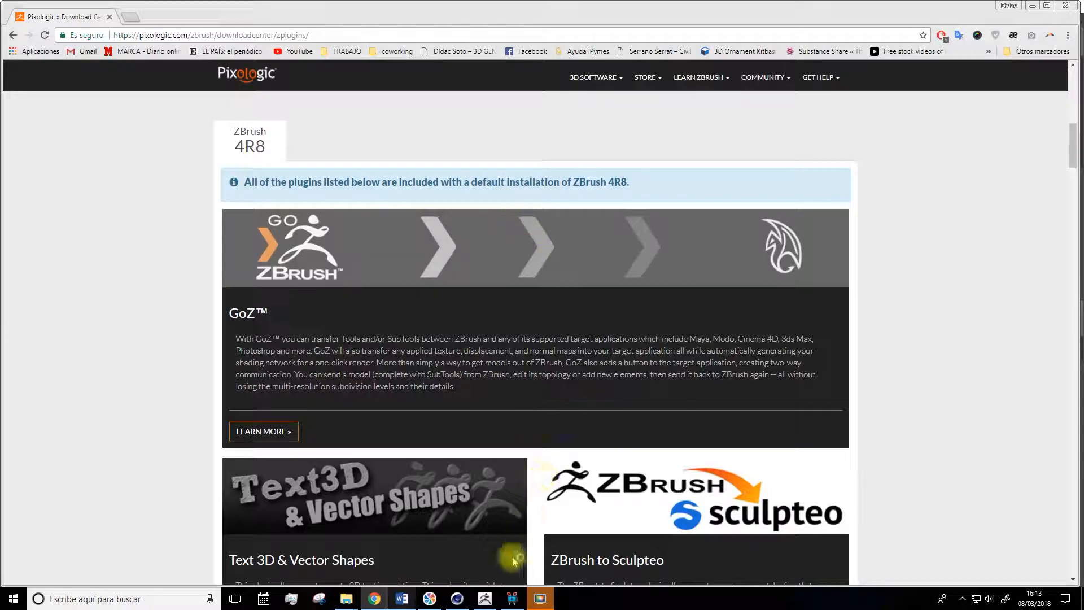
- Switch to ZBrush and check the fish's mesh export dialog with the OBJ format, leaving it without saving
click(484, 598)
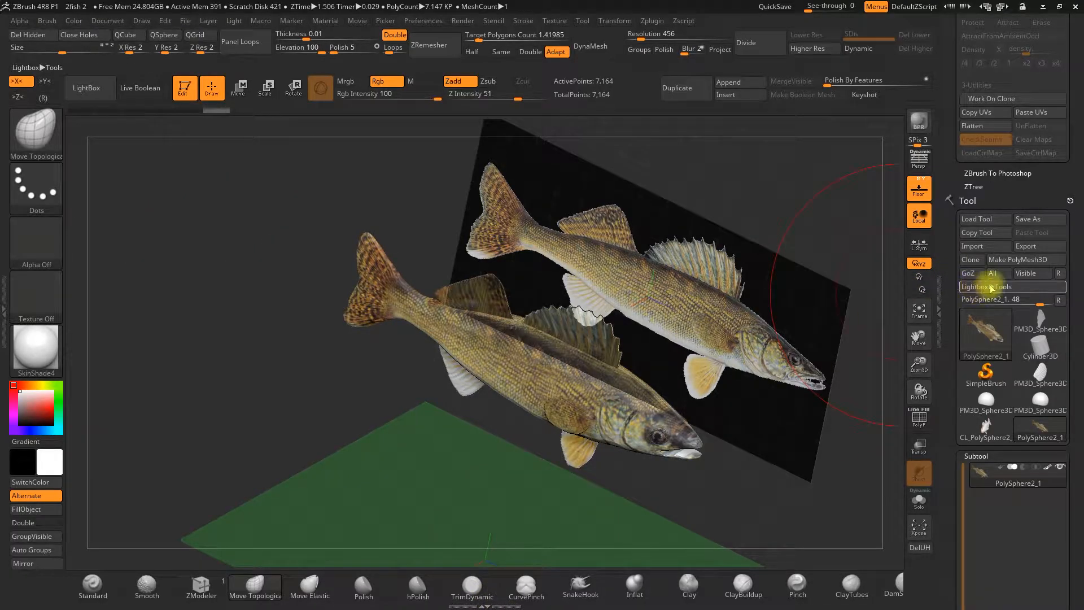
click(1028, 249)
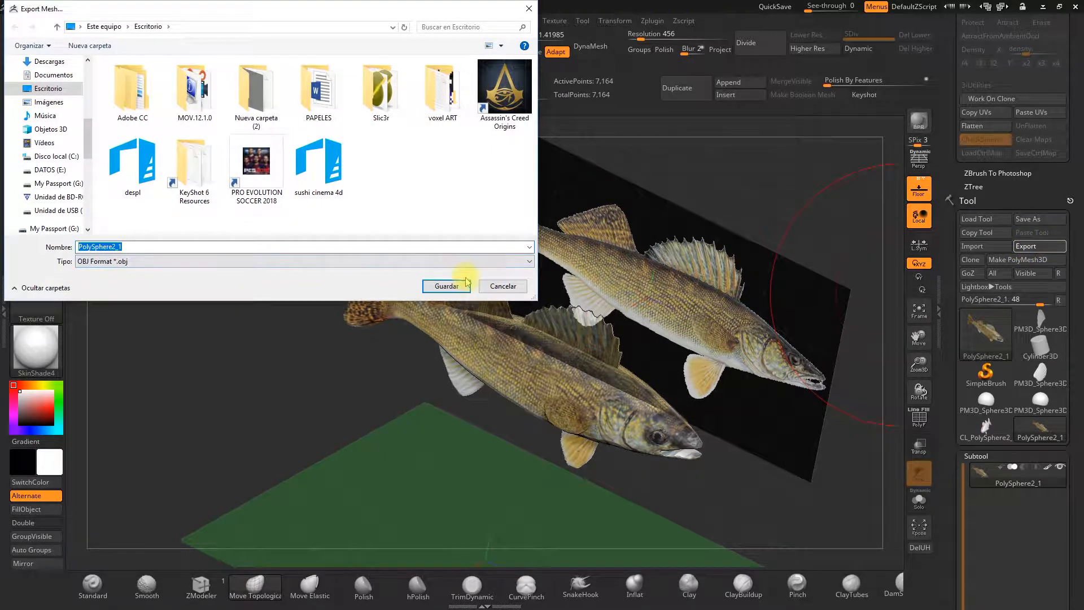
click(501, 286)
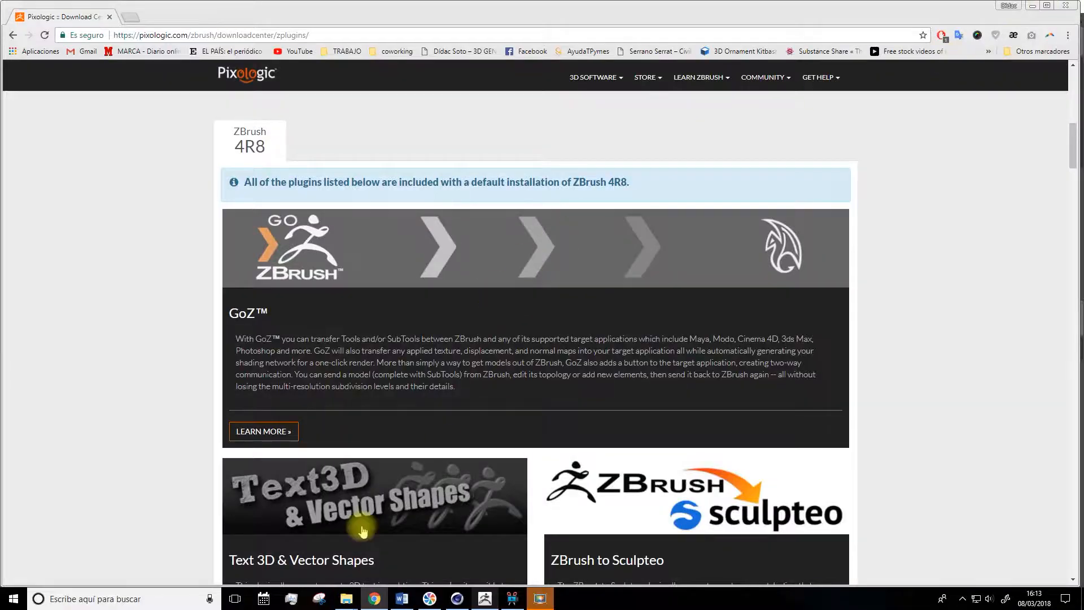
- Switch to Cinema 4D and set the perspective view's display mode to Gouraud Shading without lines
click(457, 599)
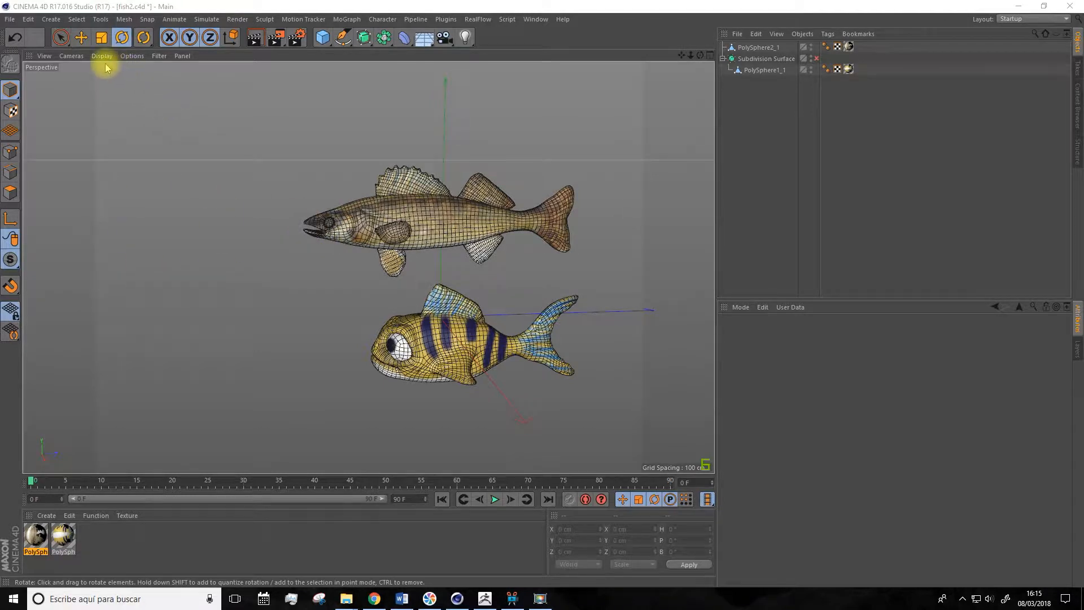
click(101, 55)
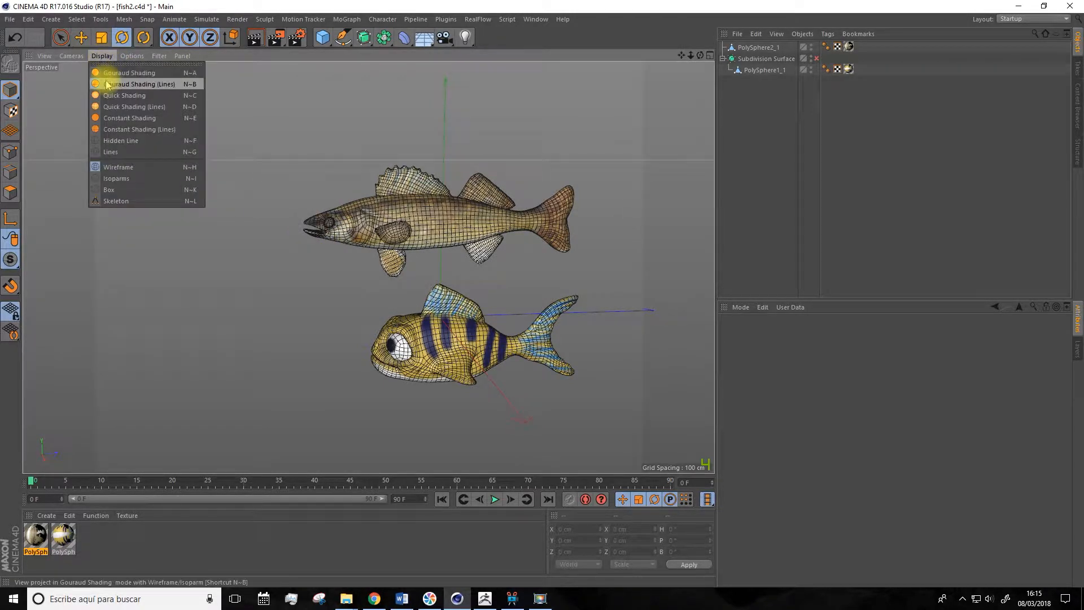
click(107, 84)
click(102, 55)
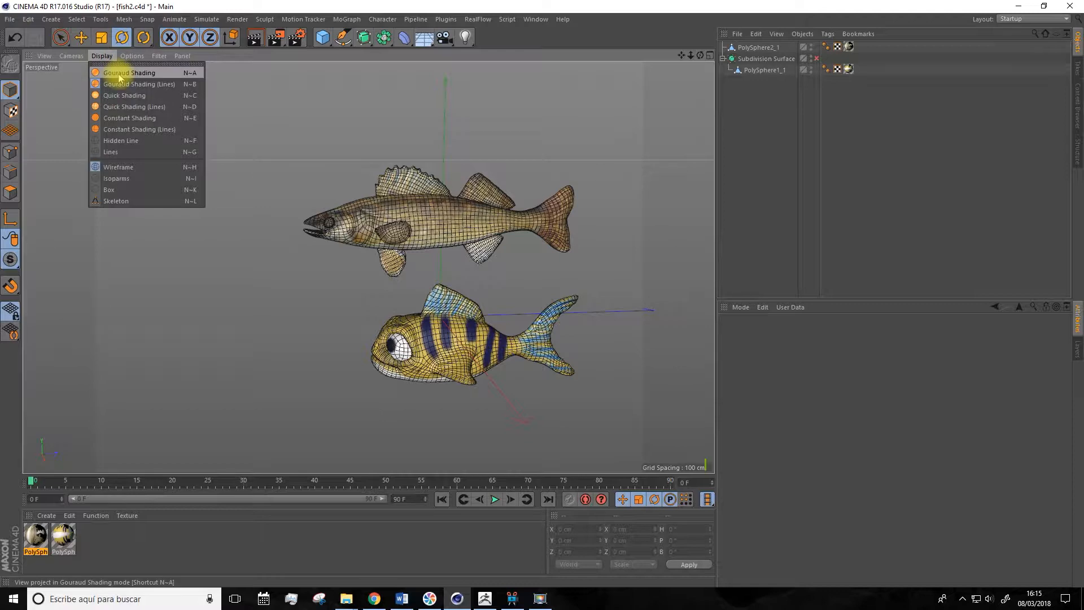
click(119, 73)
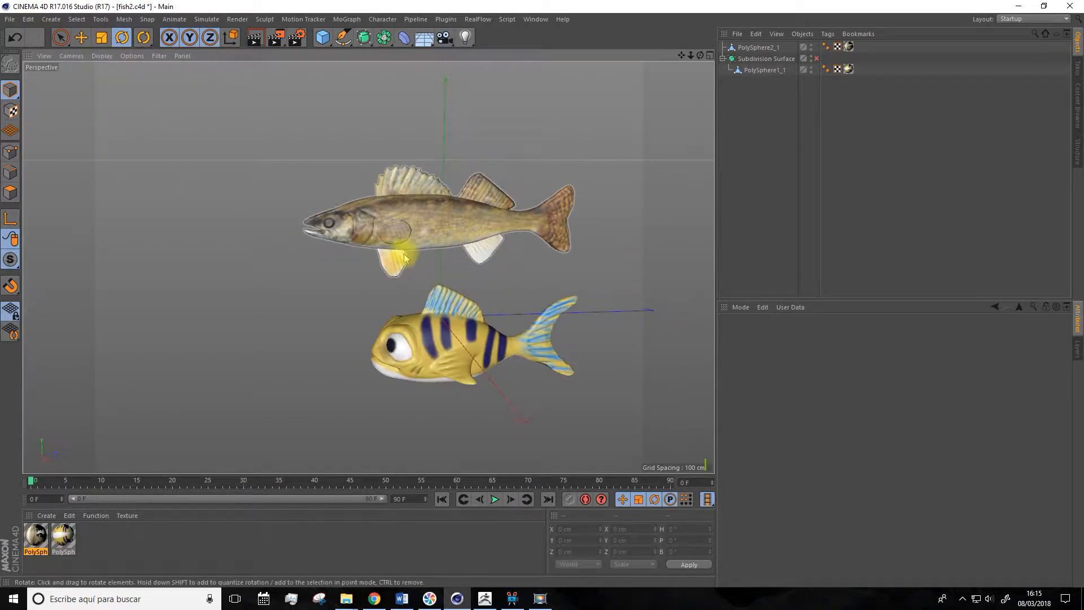
- Inspect both fish from several angles and look over the file commands, leaving the realistic fish deselected
alt+drag(399, 278, 415, 280)
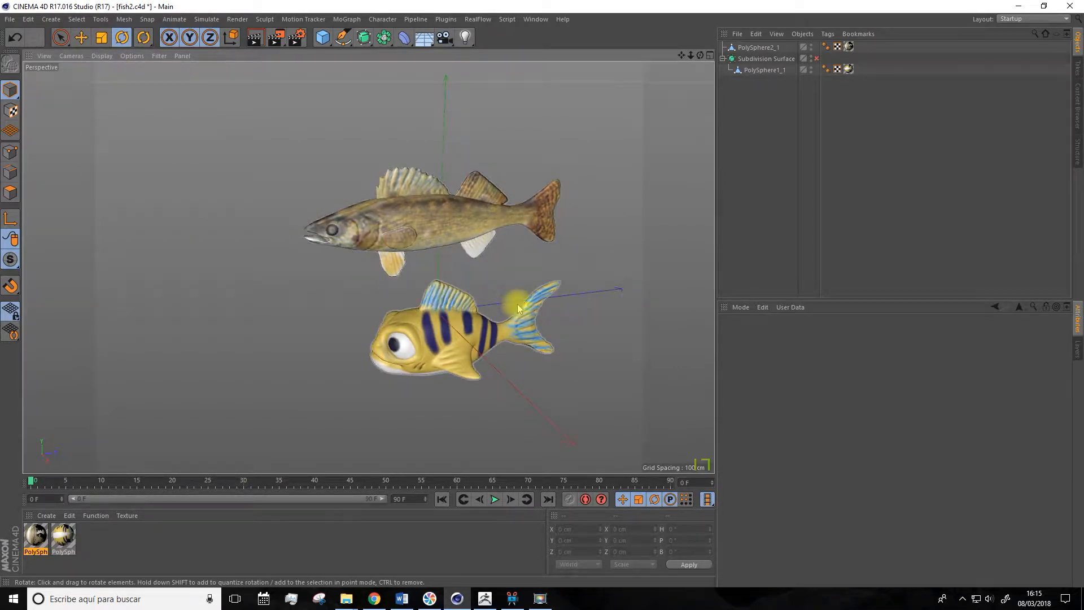
click(399, 230)
alt+drag(291, 184, 341, 201)
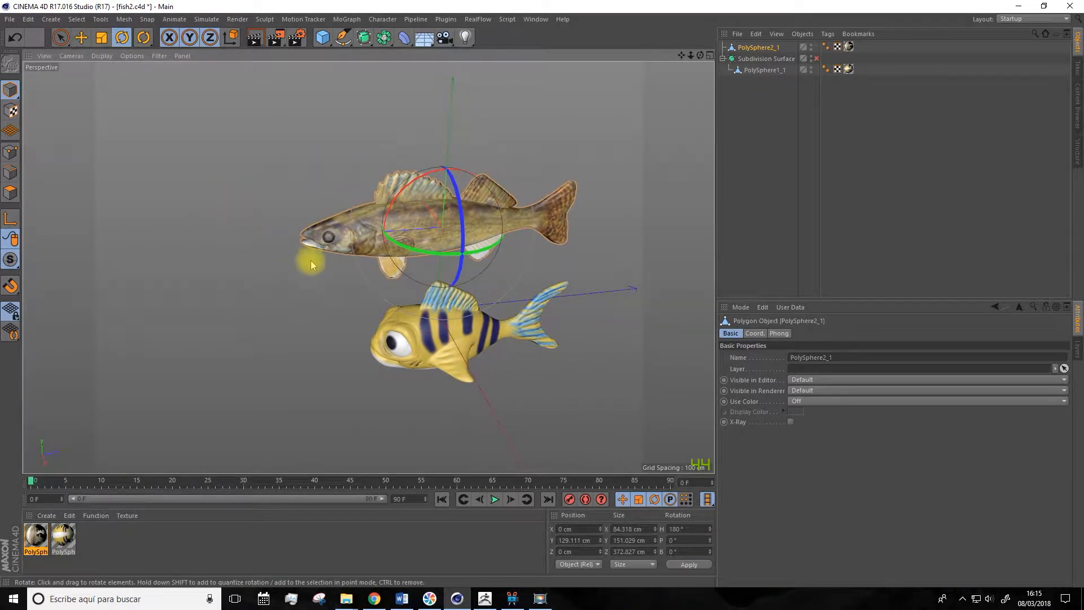
click(10, 19)
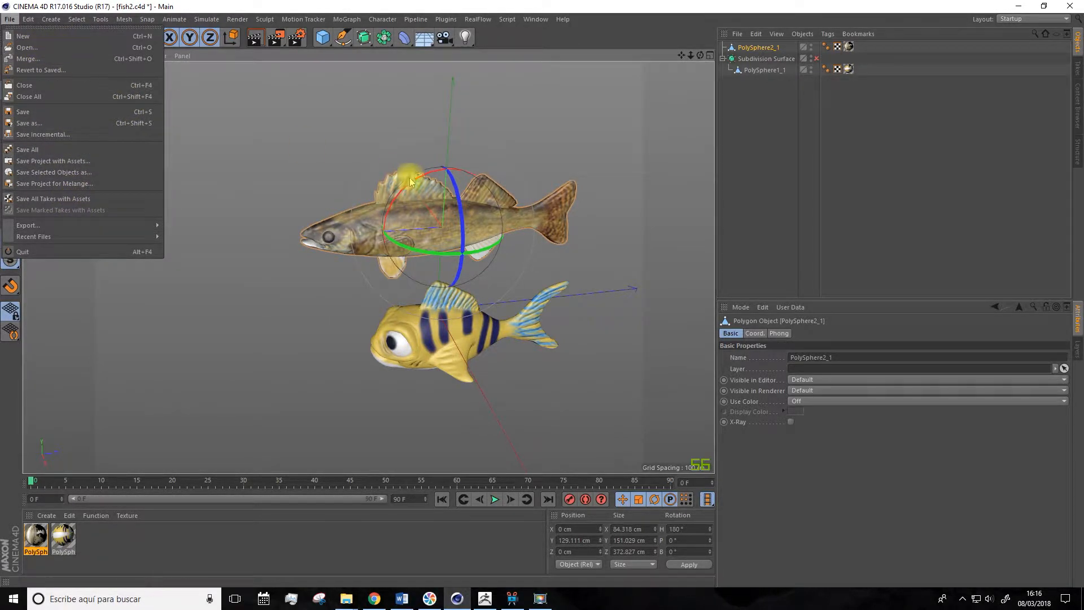
click(293, 207)
alt+drag(581, 222, 519, 138)
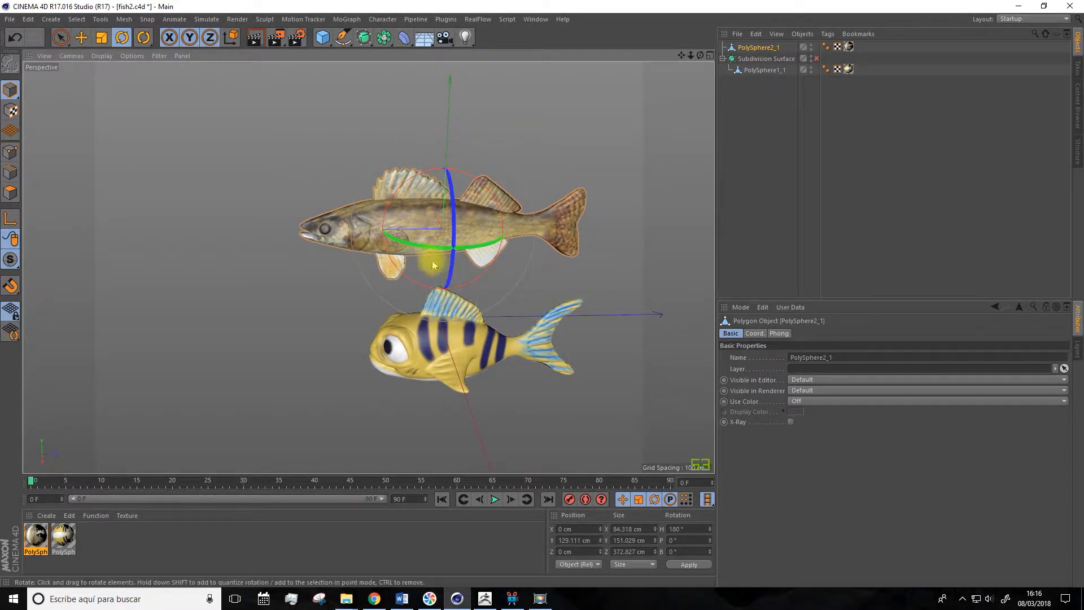
alt+drag(400, 288, 425, 298)
drag(680, 55, 654, 66)
click(855, 142)
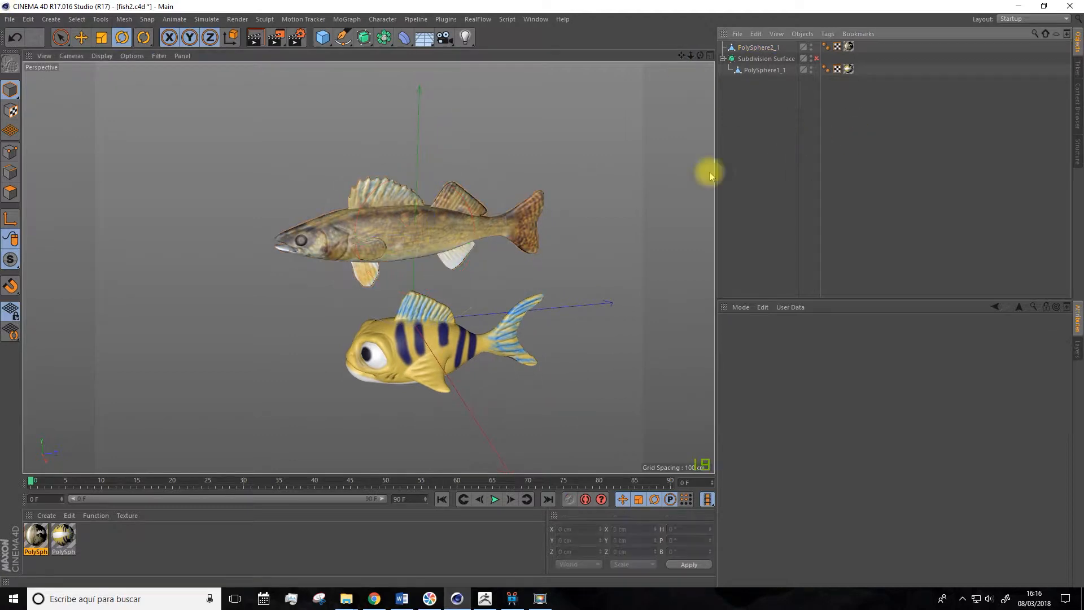
alt+drag(524, 272, 616, 126)
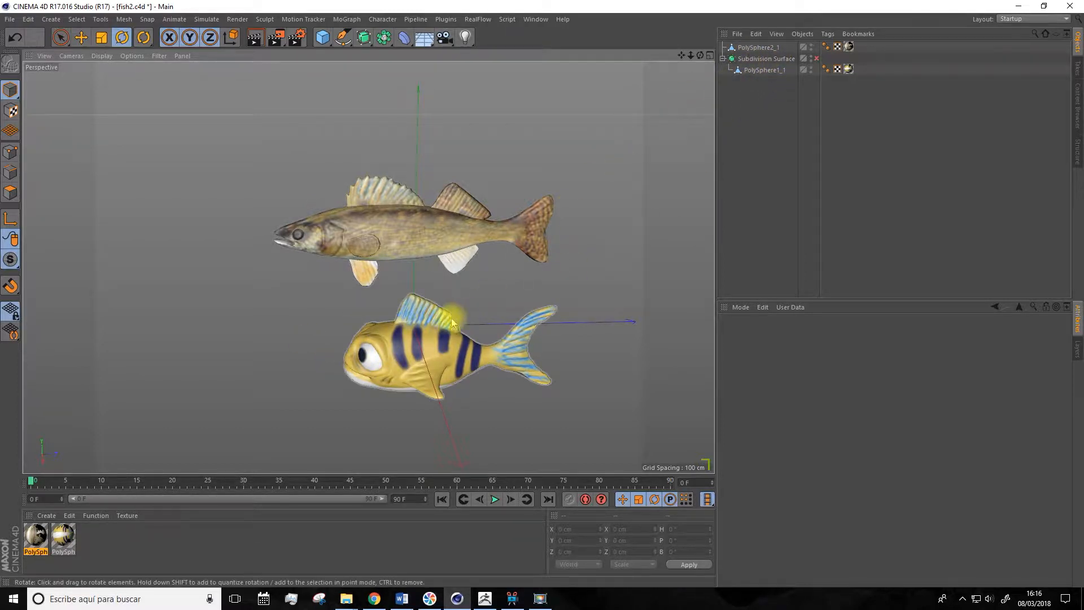
- Place the realistic fish PolySphere2_1 under a new Subdivision Surface, disable that generator, and clear the selection
click(816, 59)
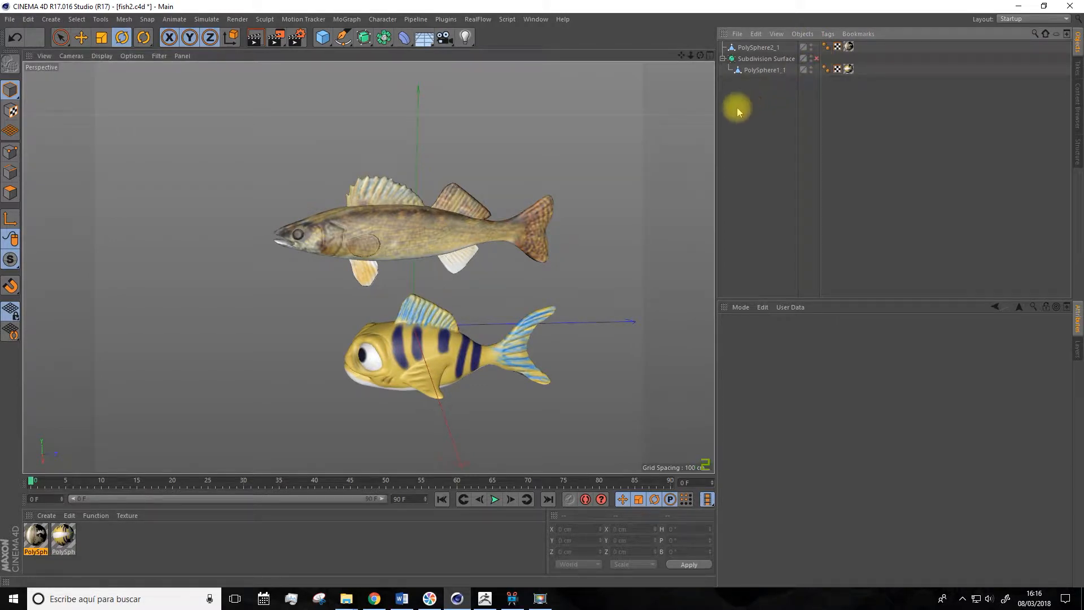
click(756, 47)
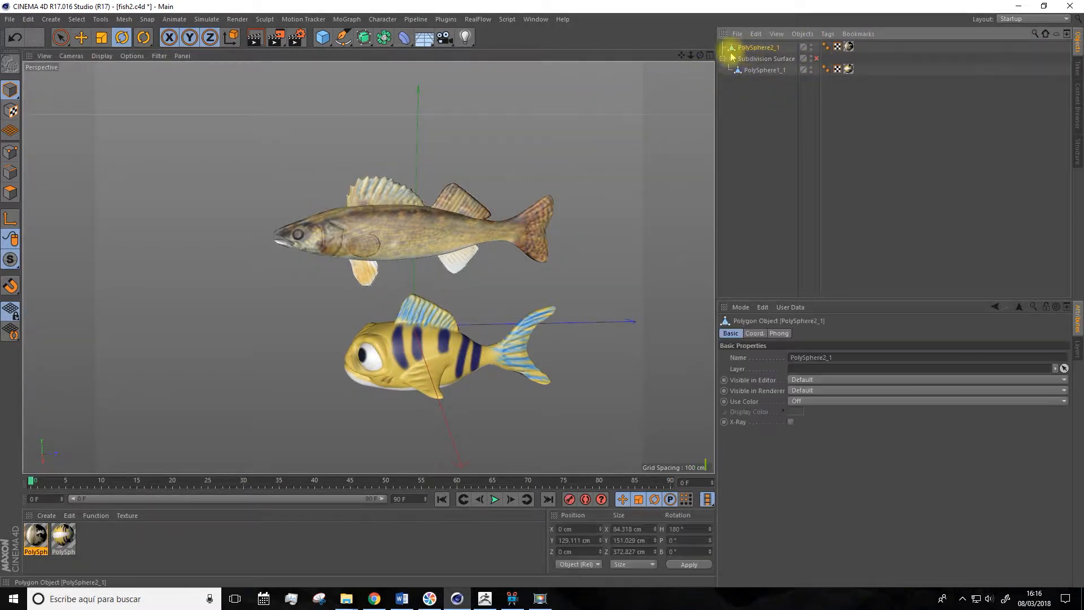
drag(363, 37, 408, 54)
click(419, 59)
drag(758, 56, 765, 45)
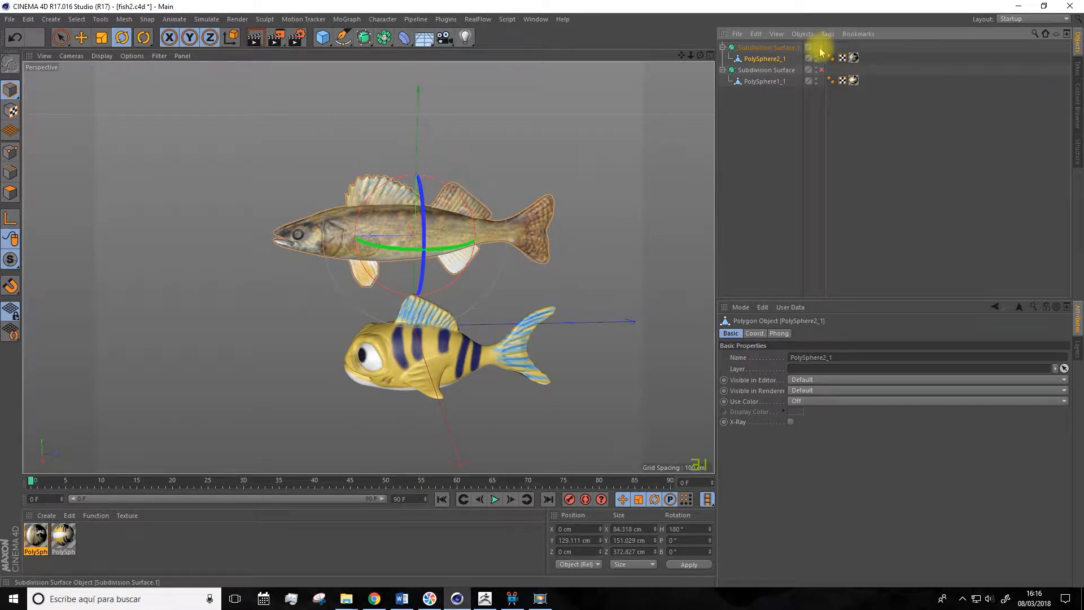
alt+drag(580, 196, 581, 194)
click(601, 214)
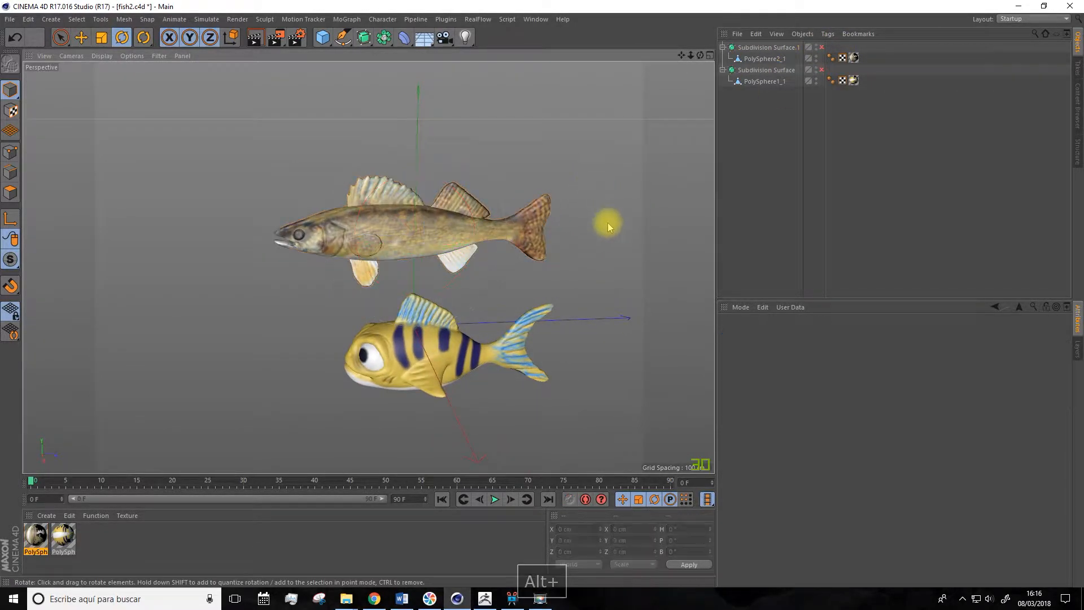
alt+drag(651, 80, 583, 159)
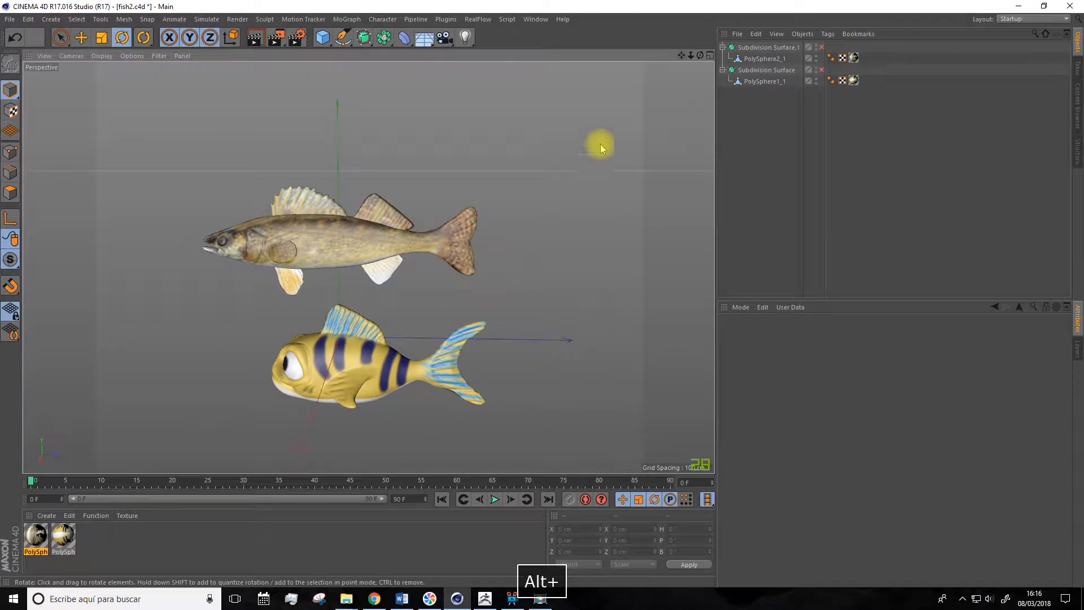
- With the Joint Tool in the Right view, place a chain of ten joints through the realistic fish's body from head to tail base
click(386, 22)
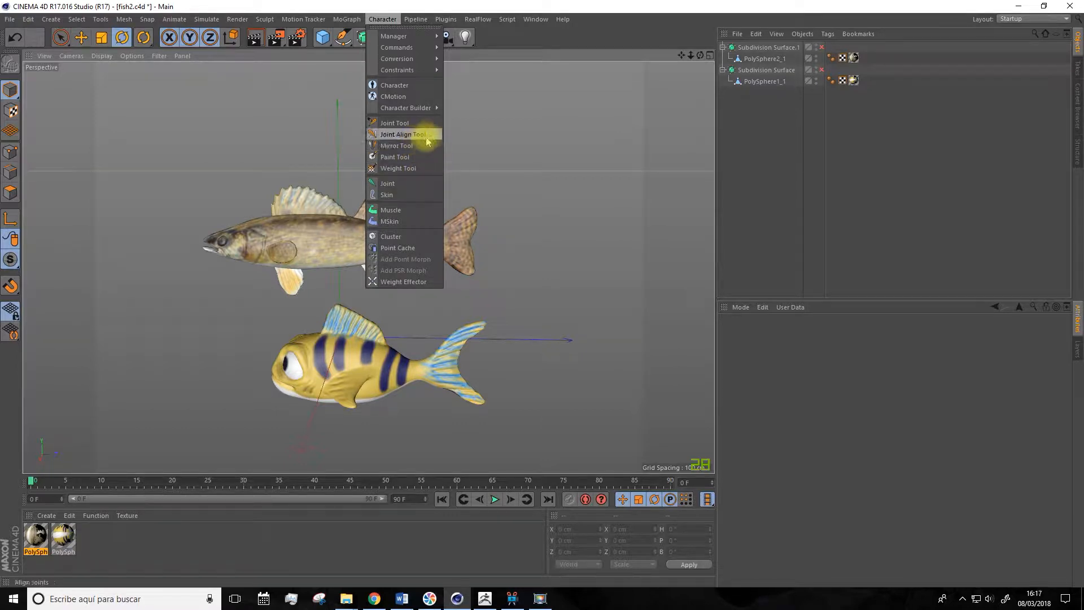
click(393, 123)
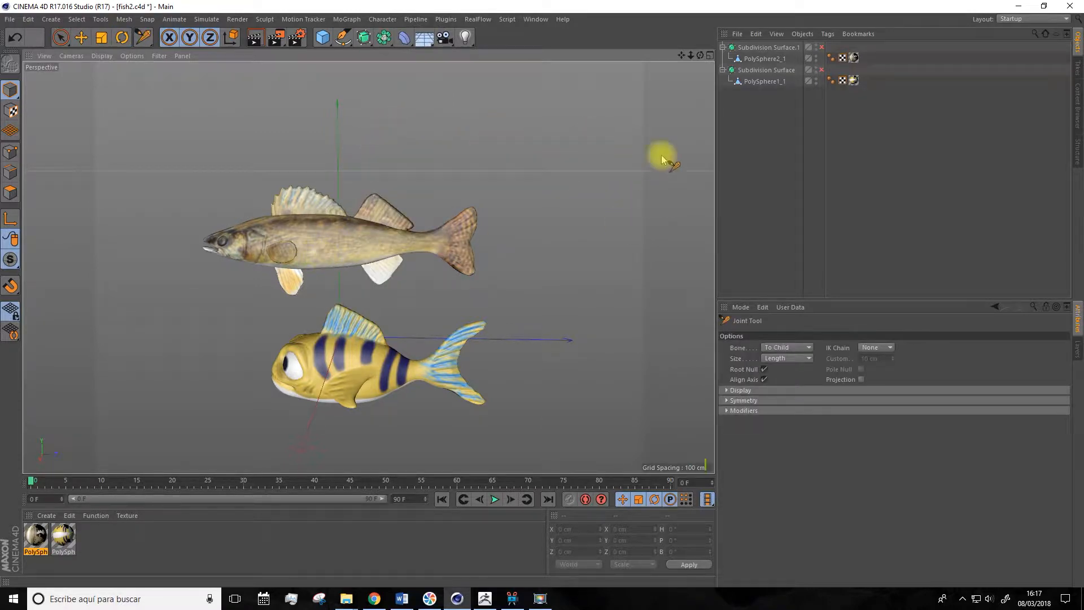
click(709, 55)
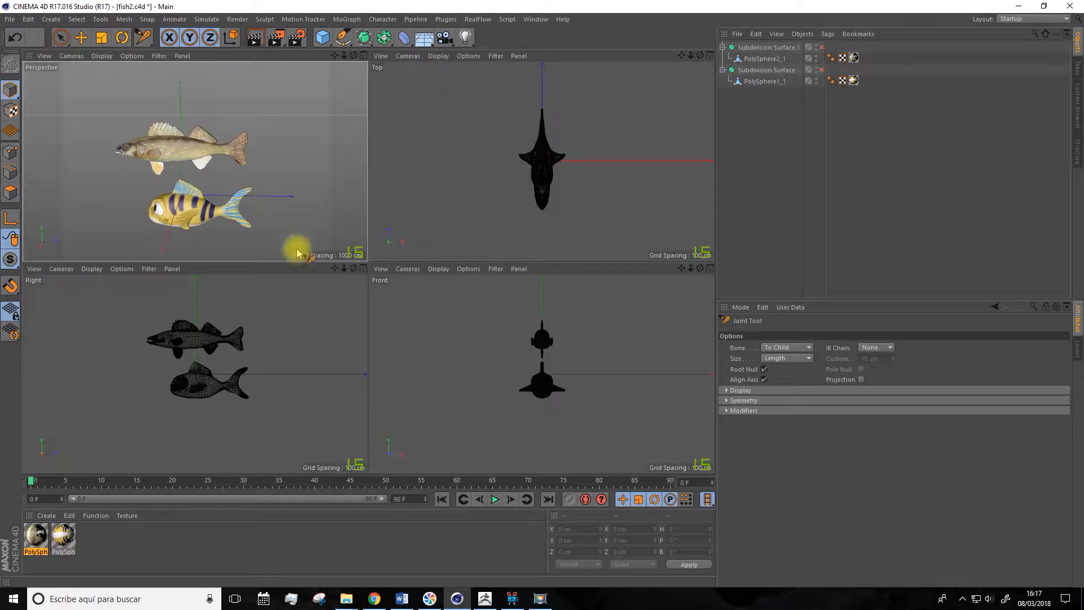
click(362, 269)
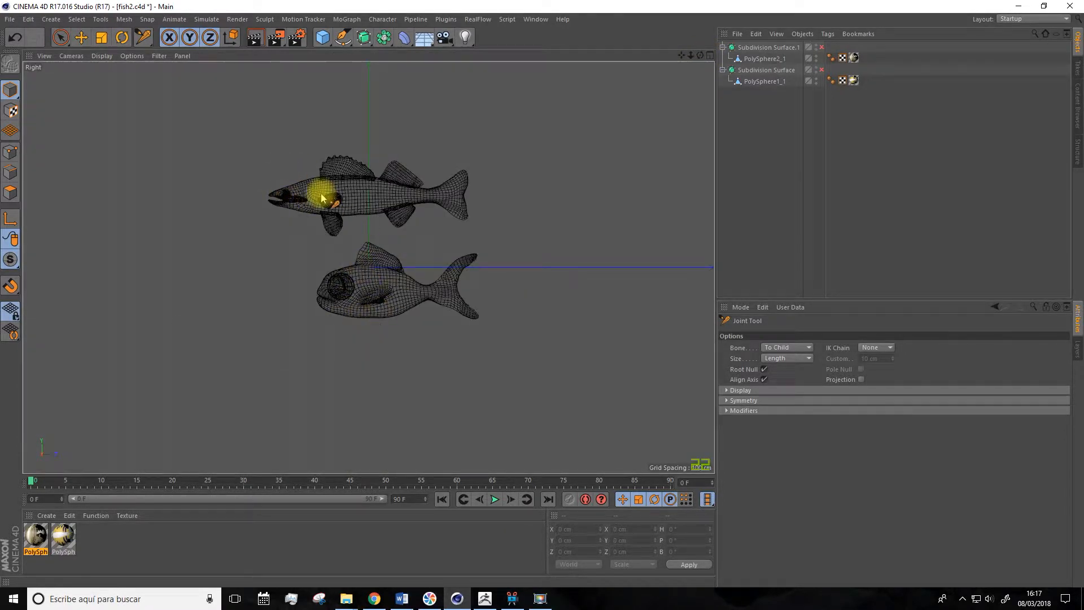
scroll(322, 189, up, 3)
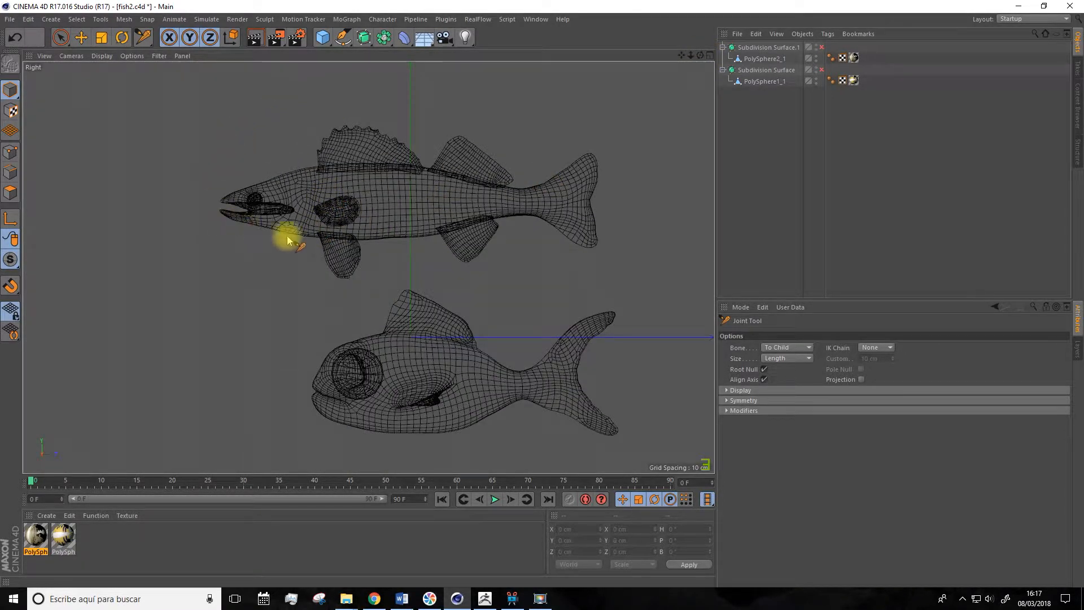
ctrl+click(250, 208)
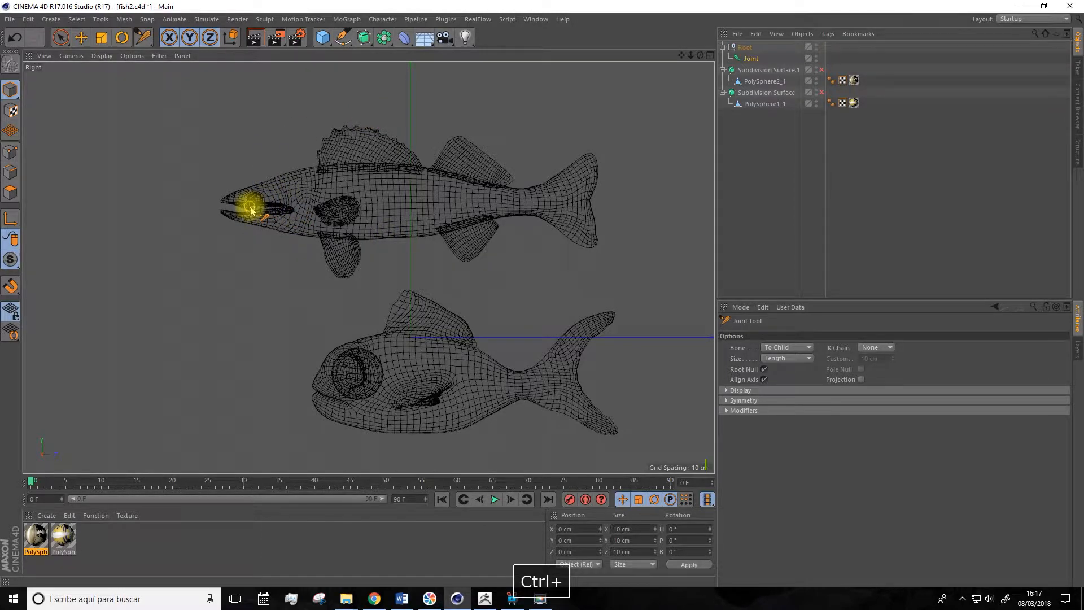
ctrl+click(286, 205)
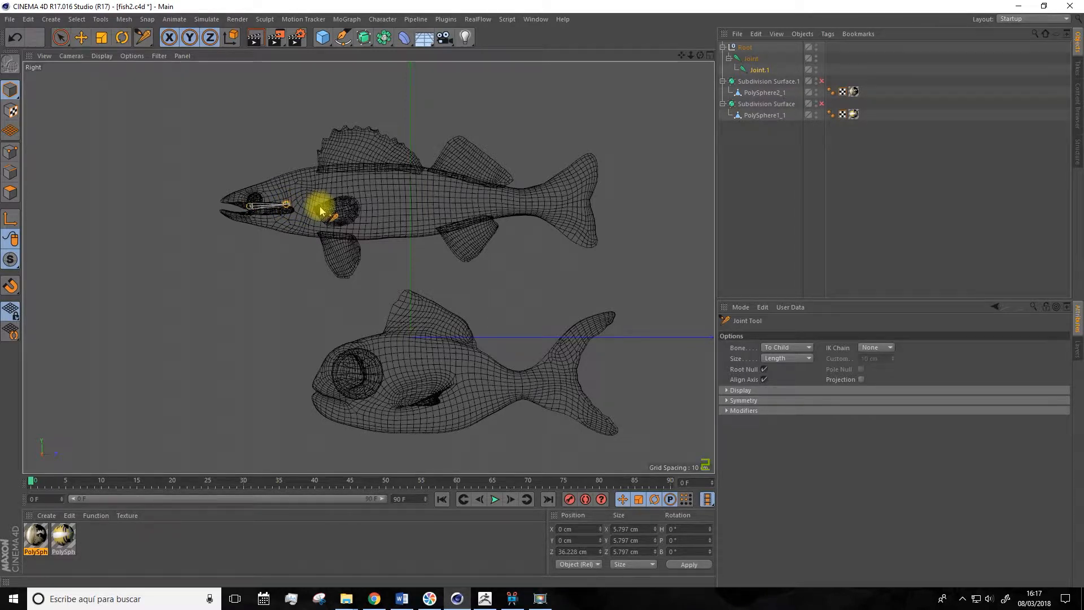
ctrl+click(320, 206)
ctrl+click(354, 208)
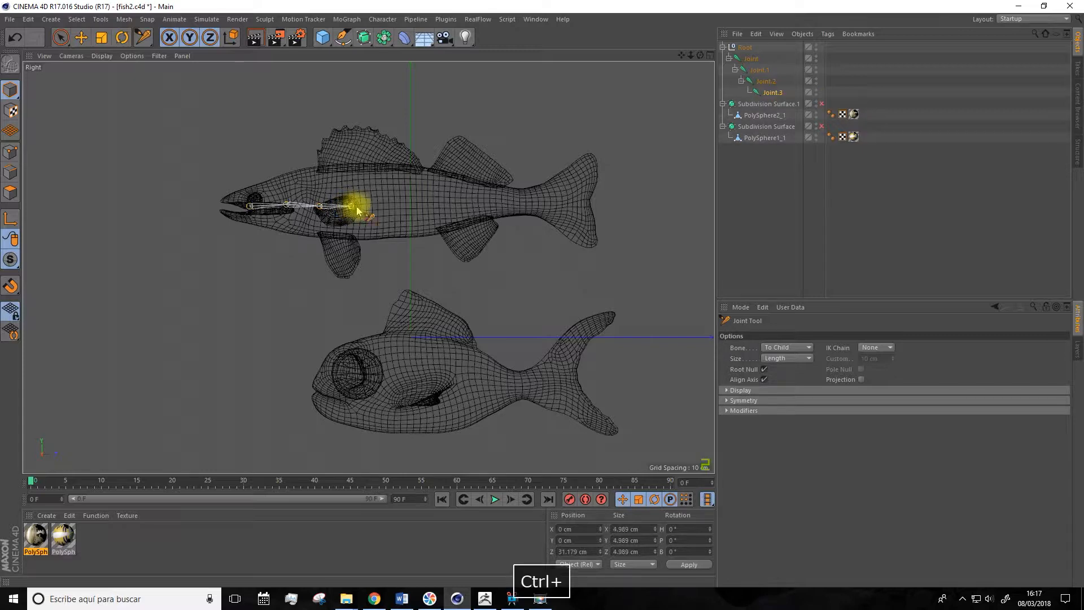
ctrl+click(379, 205)
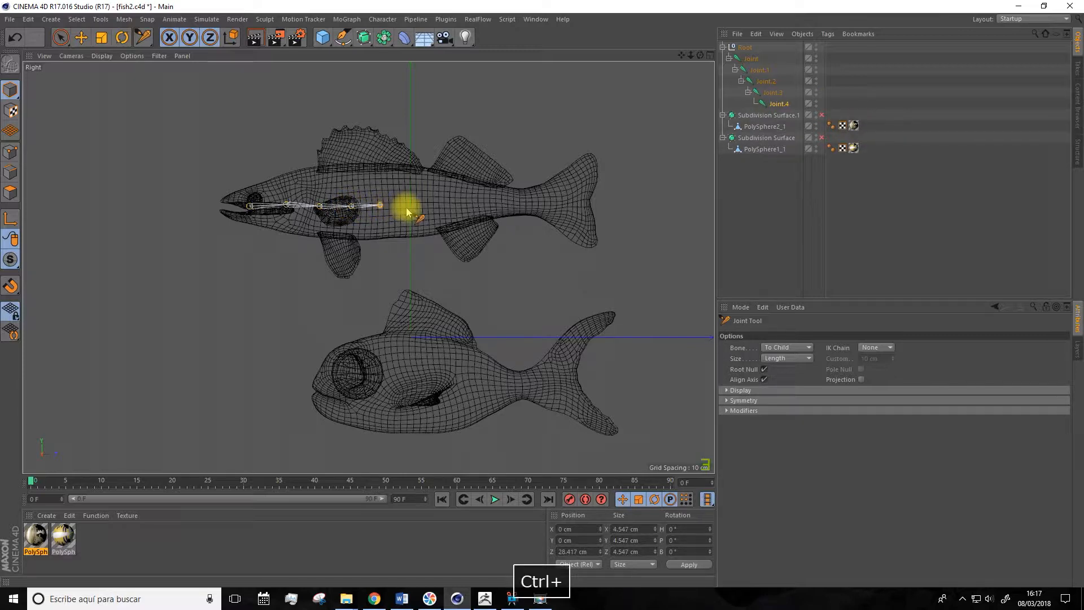
ctrl+click(408, 206)
ctrl+click(438, 206)
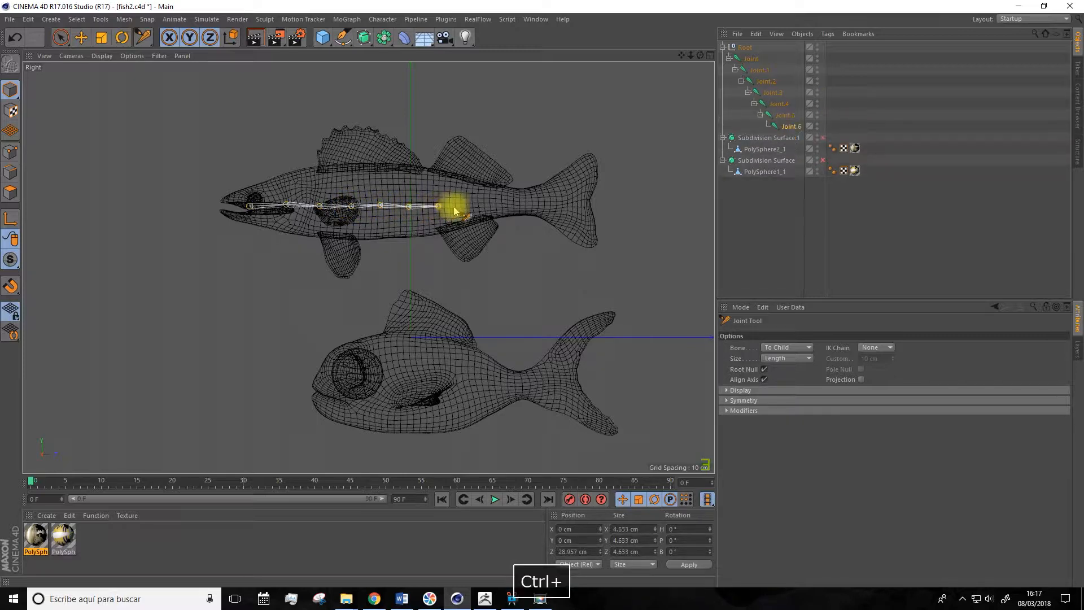
ctrl+click(474, 205)
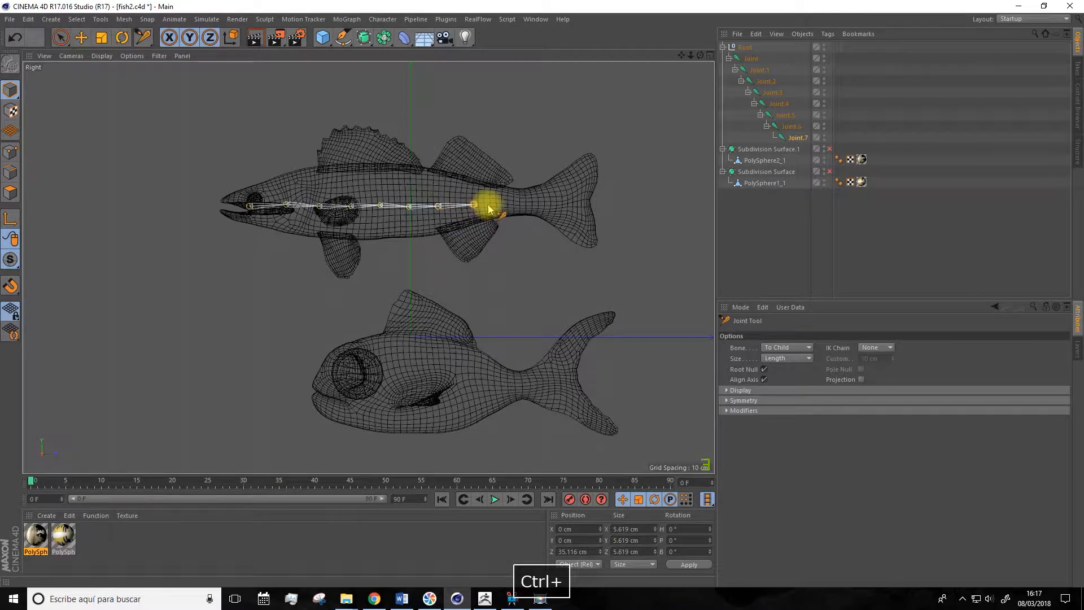
ctrl+click(507, 207)
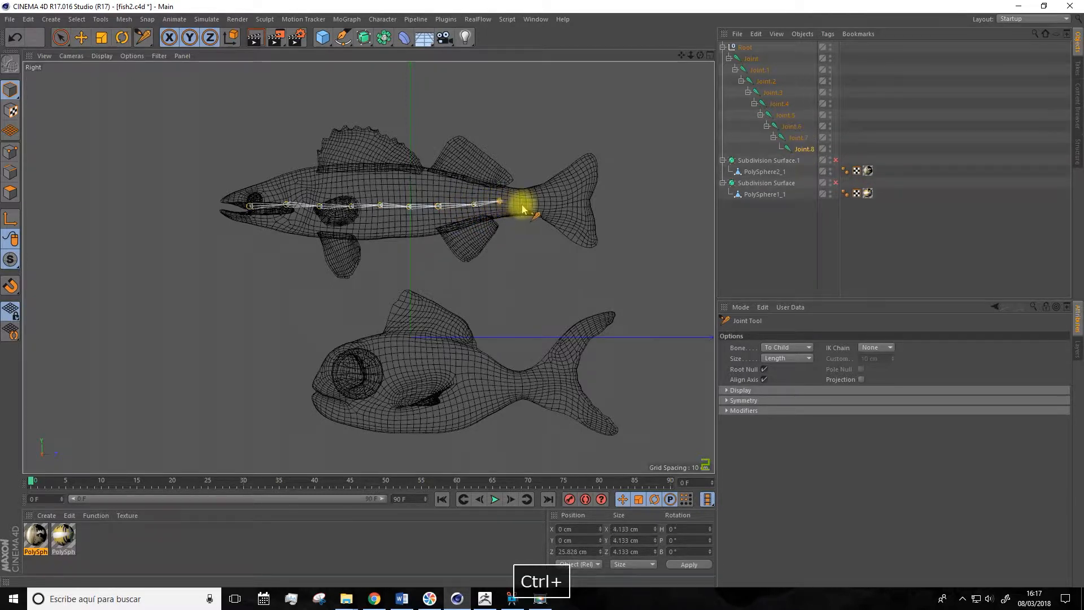
key(ctrl+z)
ctrl+click(511, 203)
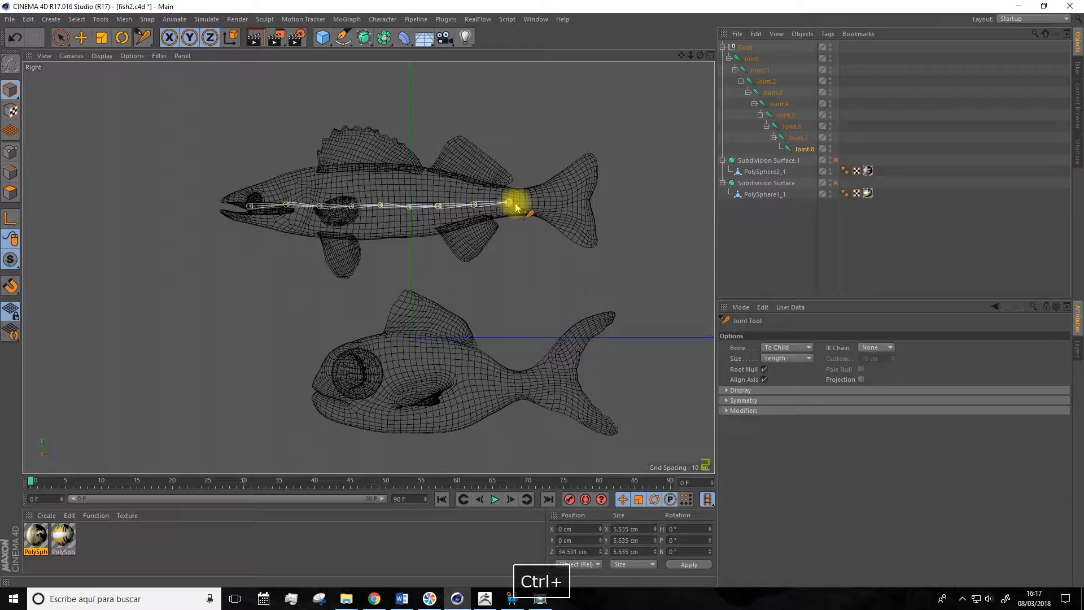
ctrl+click(539, 201)
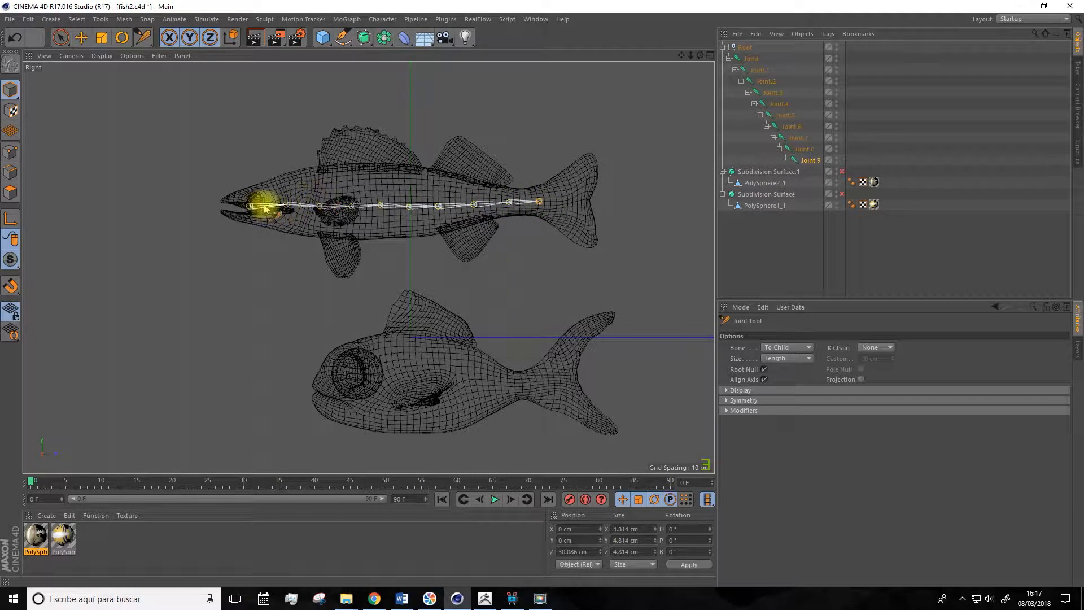
- Extend the joint chain into the realistic fish's tail fin with two more joints
ctrl+click(568, 203)
ctrl+click(587, 206)
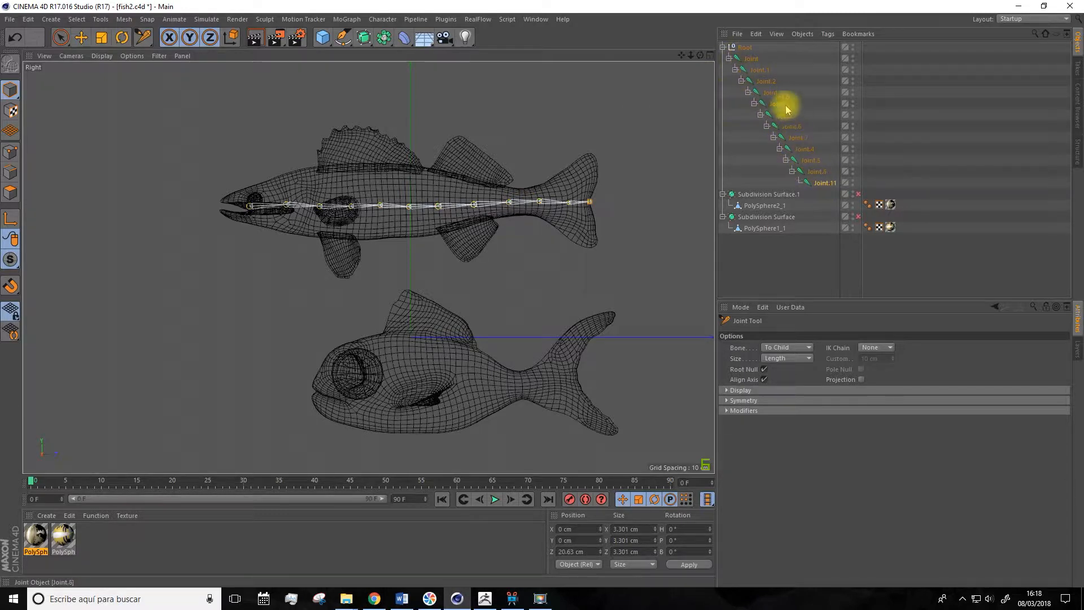
- Take the whole joint chain out of the Root null and delete the empty null
click(753, 56)
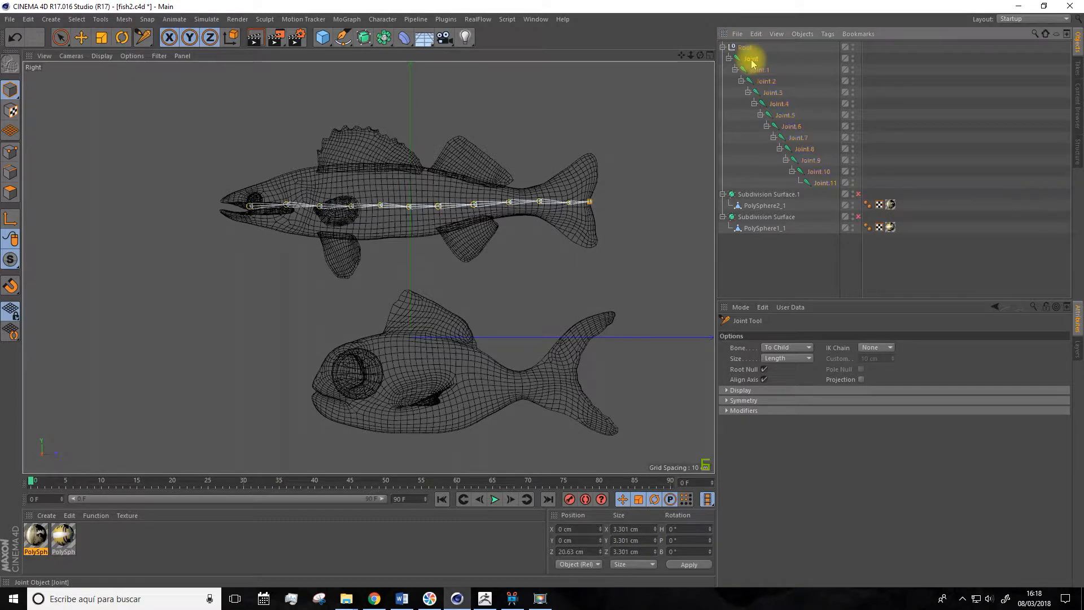
shift+click(822, 182)
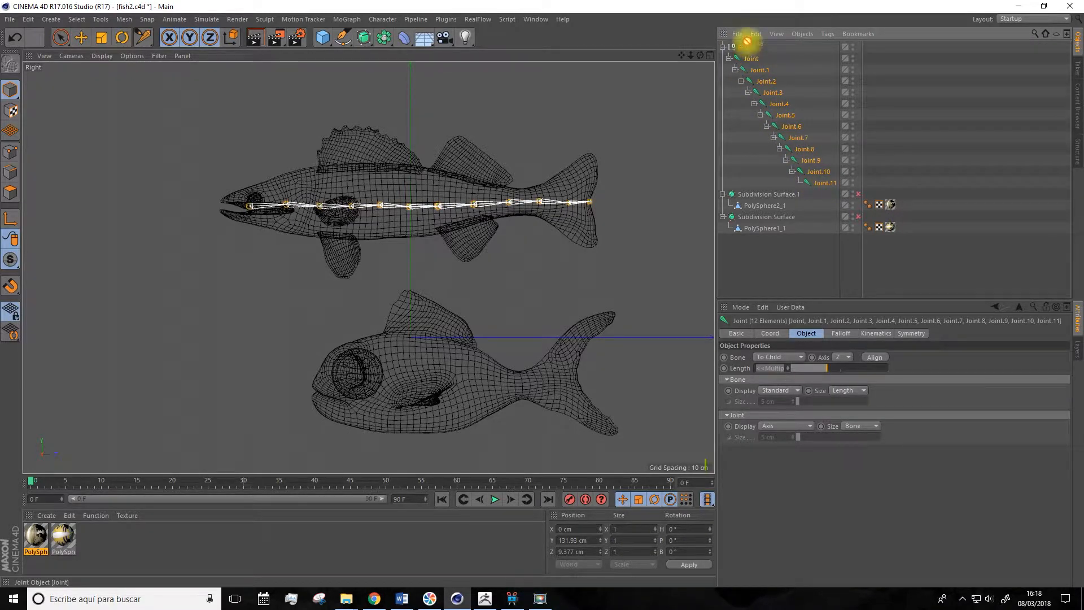
drag(750, 46, 750, 45)
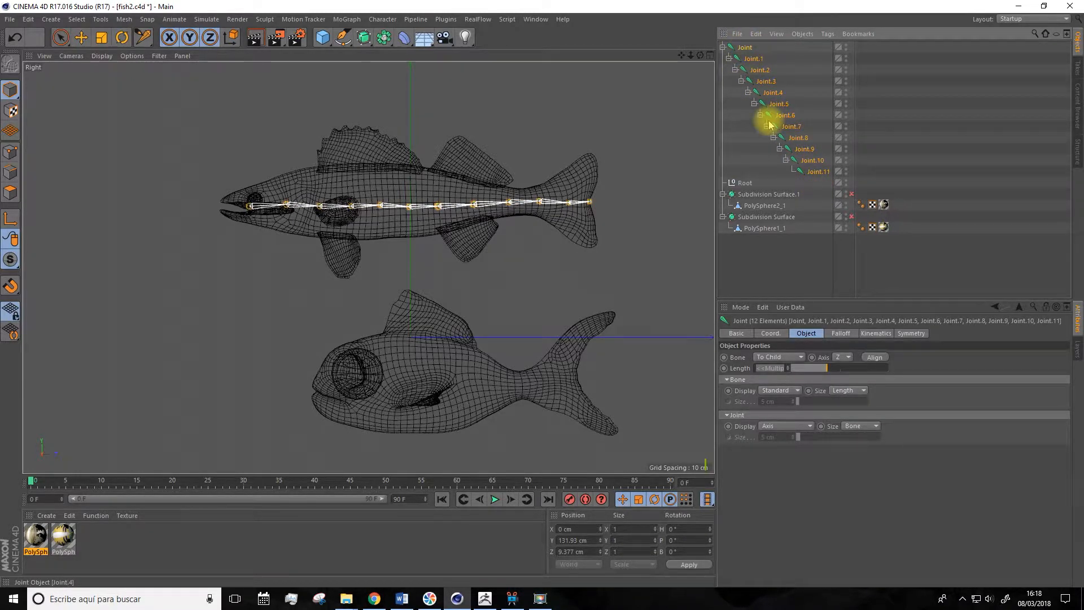
click(745, 185)
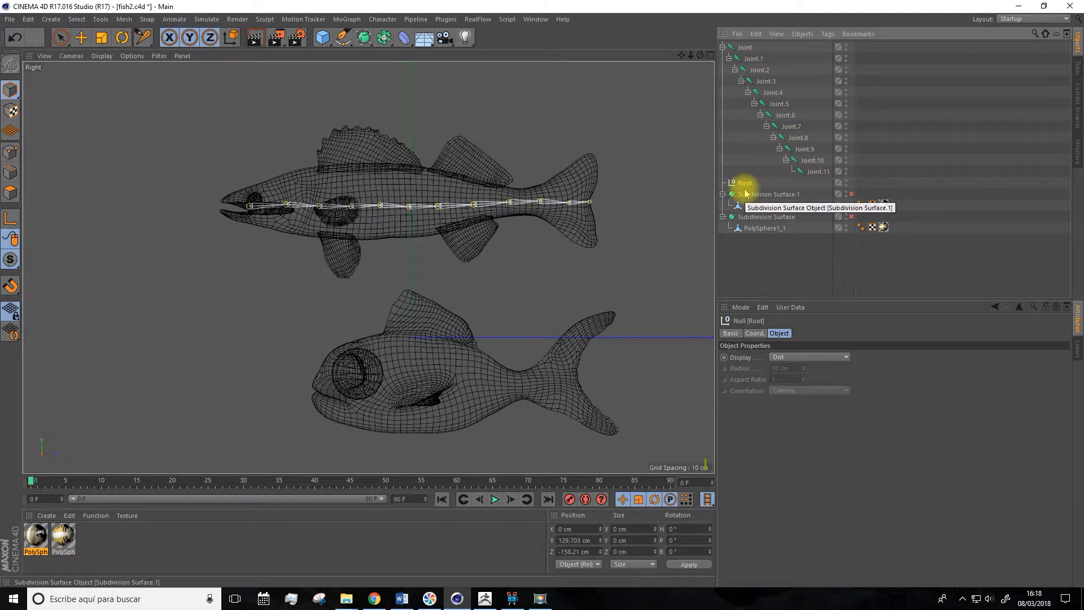
key(Delete)
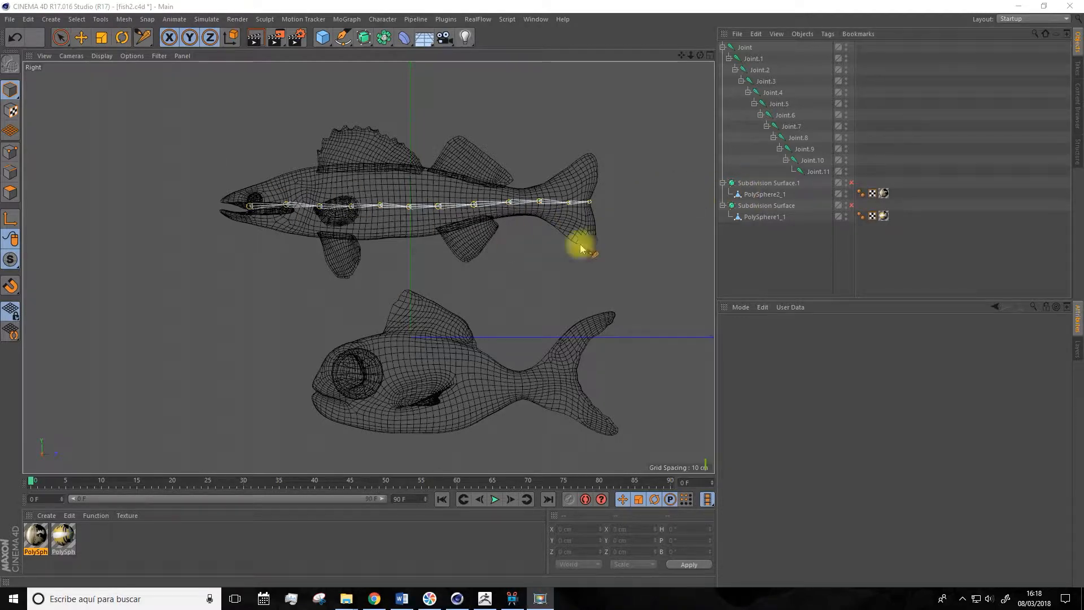
- Rename the realistic fish's Subdivision Surface.1 generator to FISH REAL
click(769, 183)
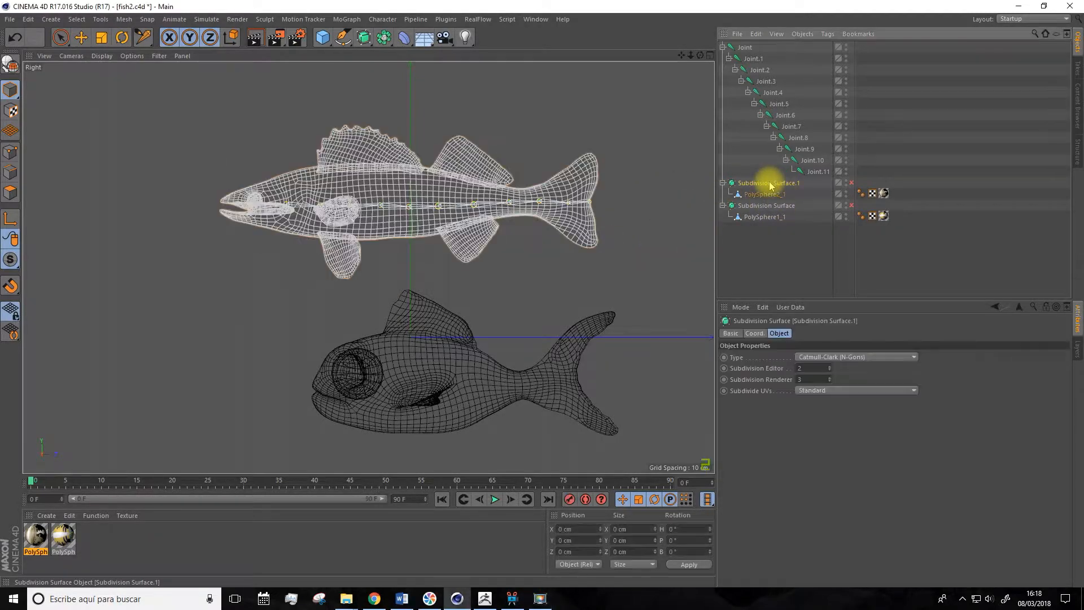
double_click(768, 183)
key(Caps_Lock)
text(F)
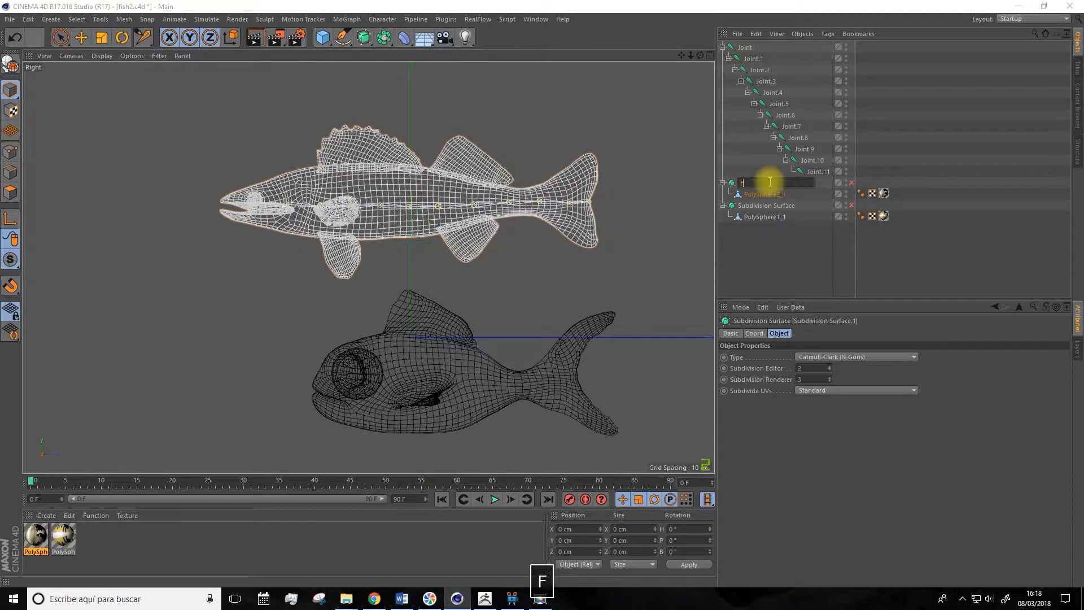
text(ISH )
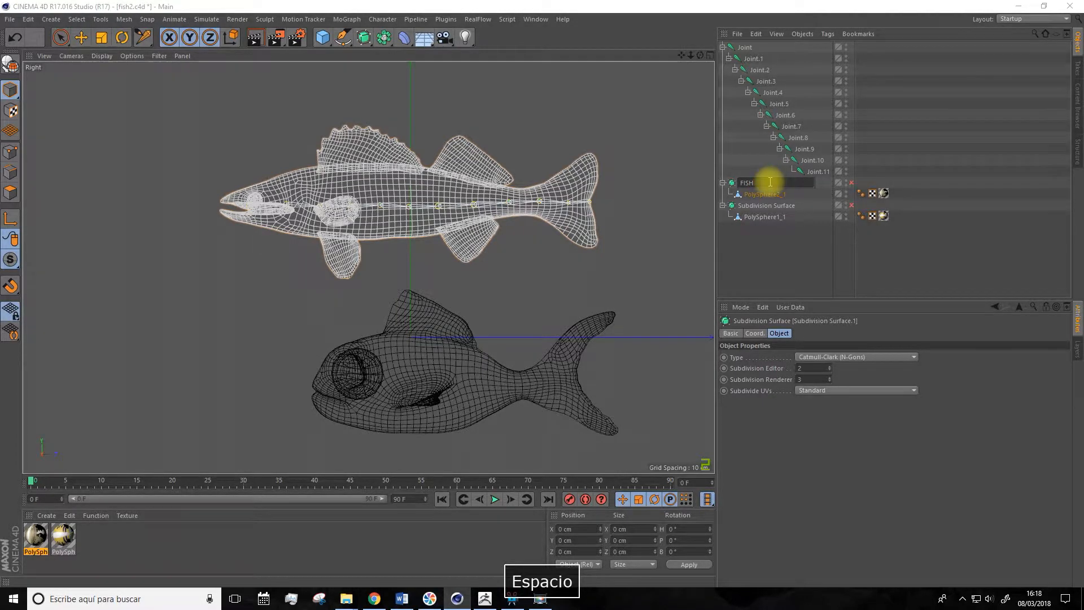
text(REAL)
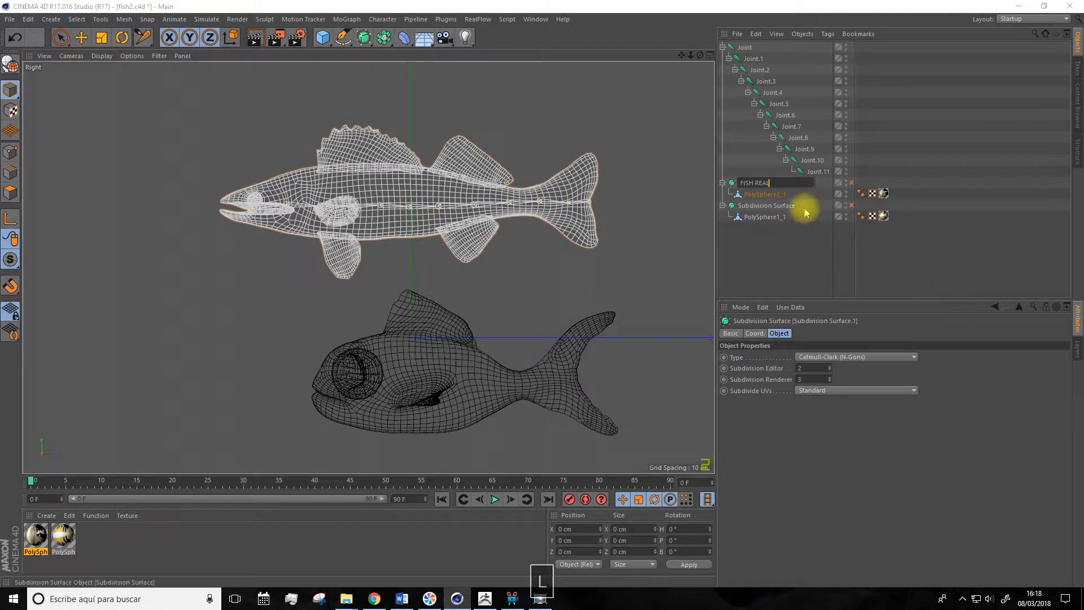
key(Return)
- Rename the other fish's Subdivision Surface generator to FISH CARTOON
click(772, 208)
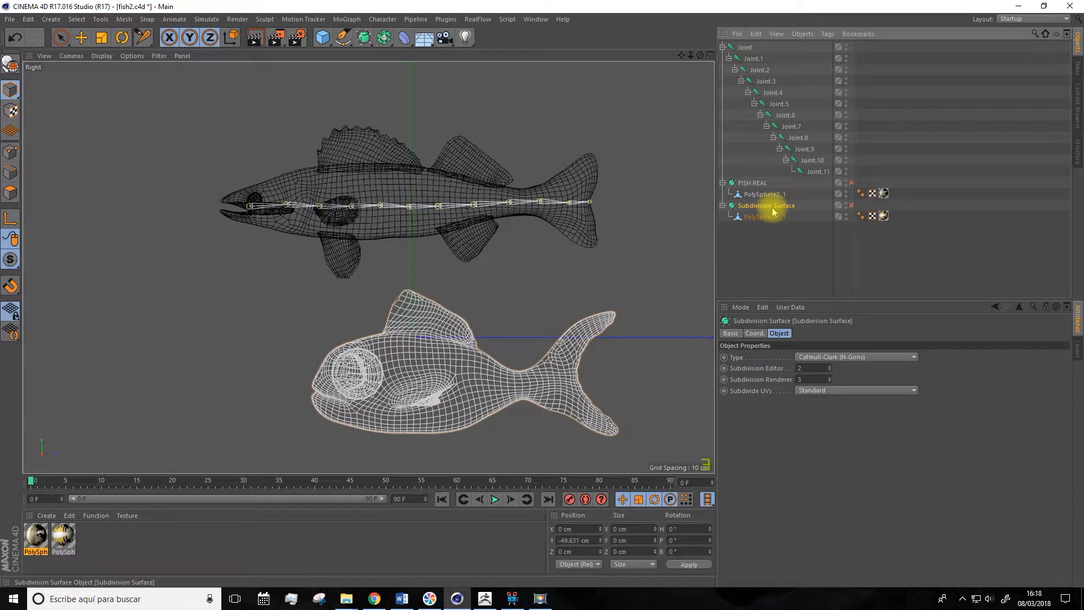
double_click(772, 206)
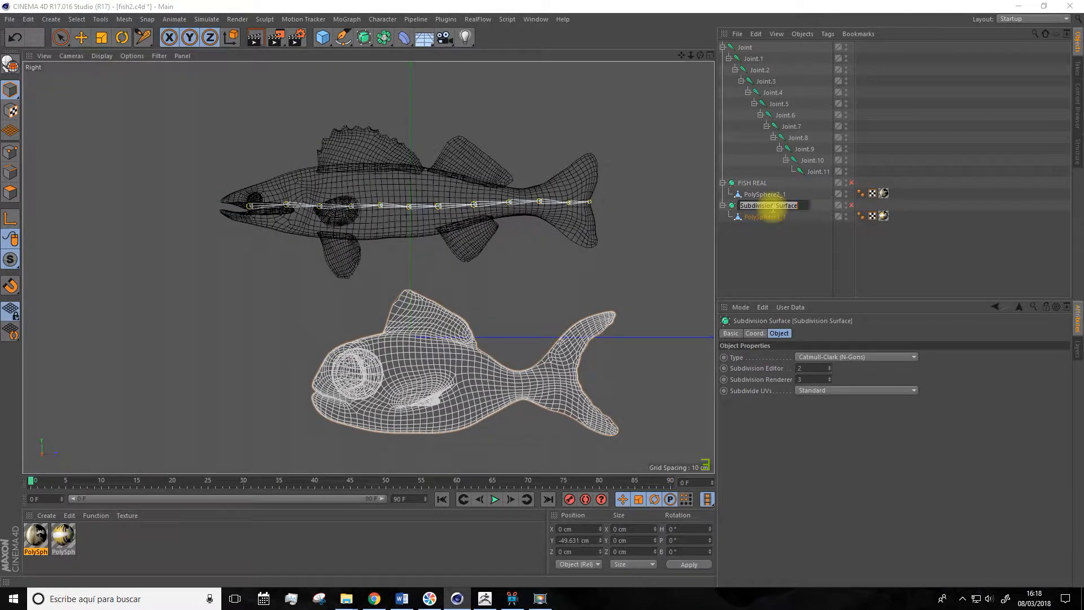
text(FISH CA)
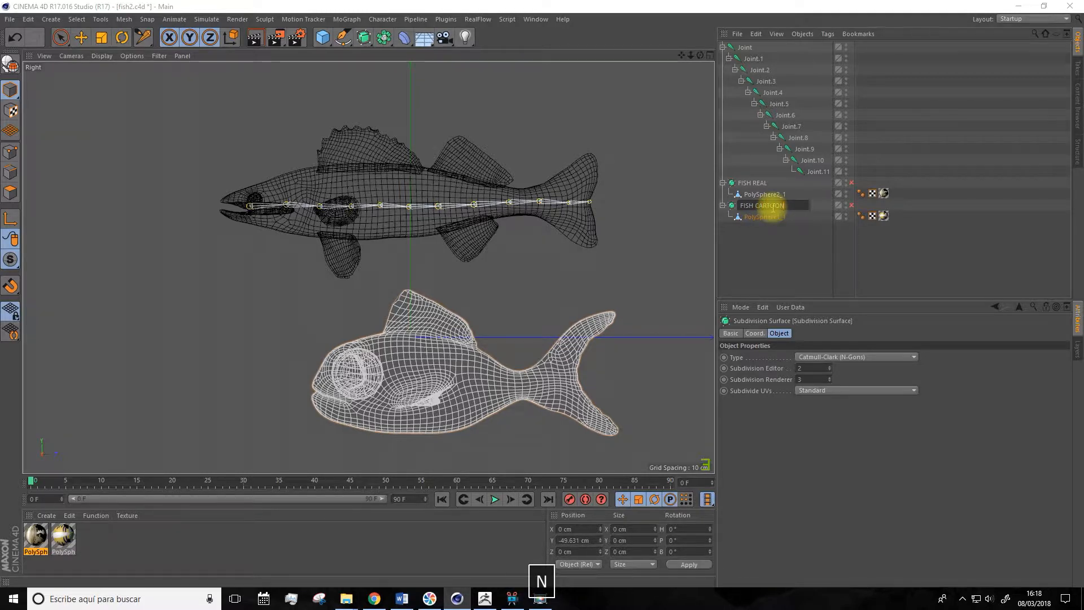
text(RTOON)
key(Return)
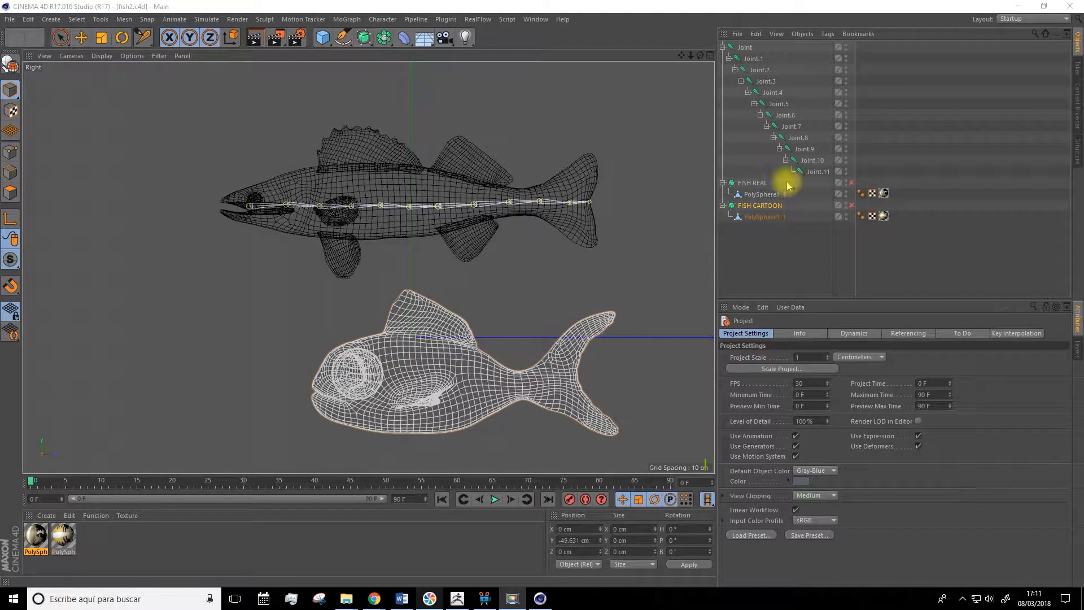
- Add an IK tag to the topmost joint of the chain and assign Joint.11 as its end
click(745, 49)
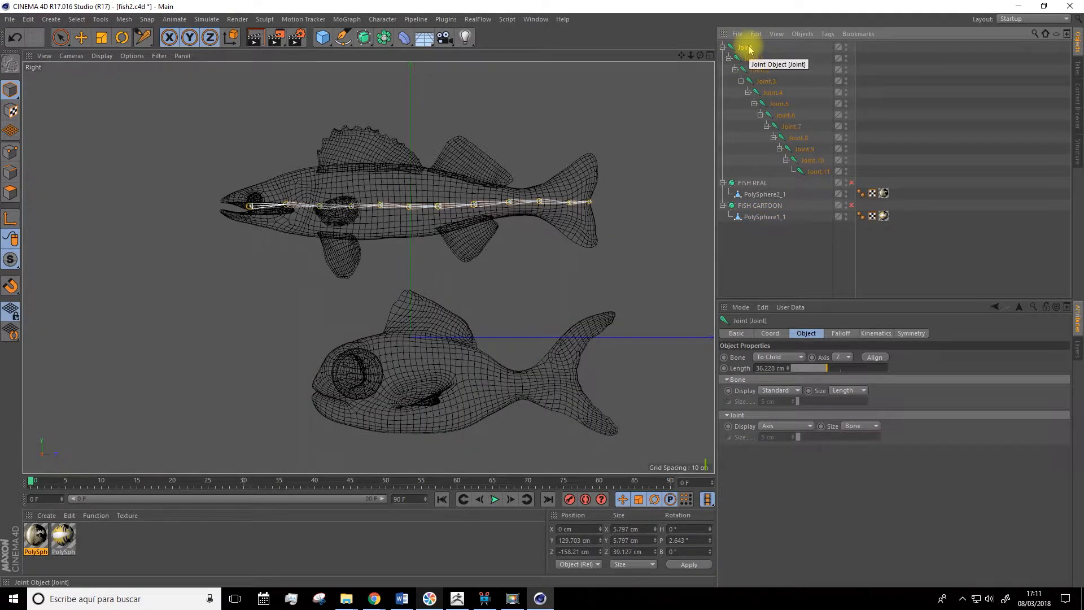
right_click(748, 49)
mouse_move(775, 65)
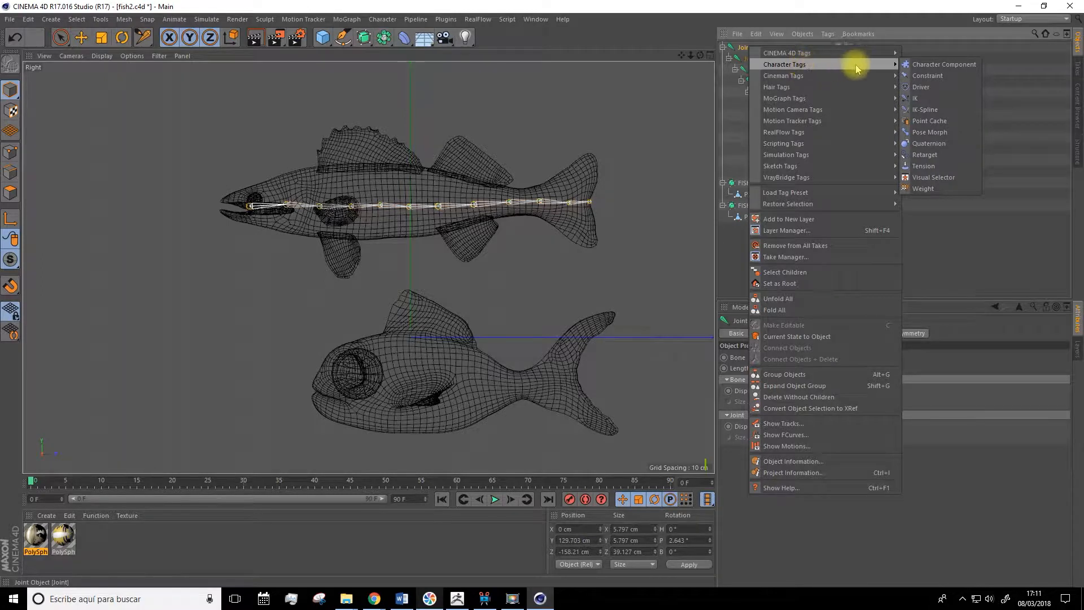
click(918, 99)
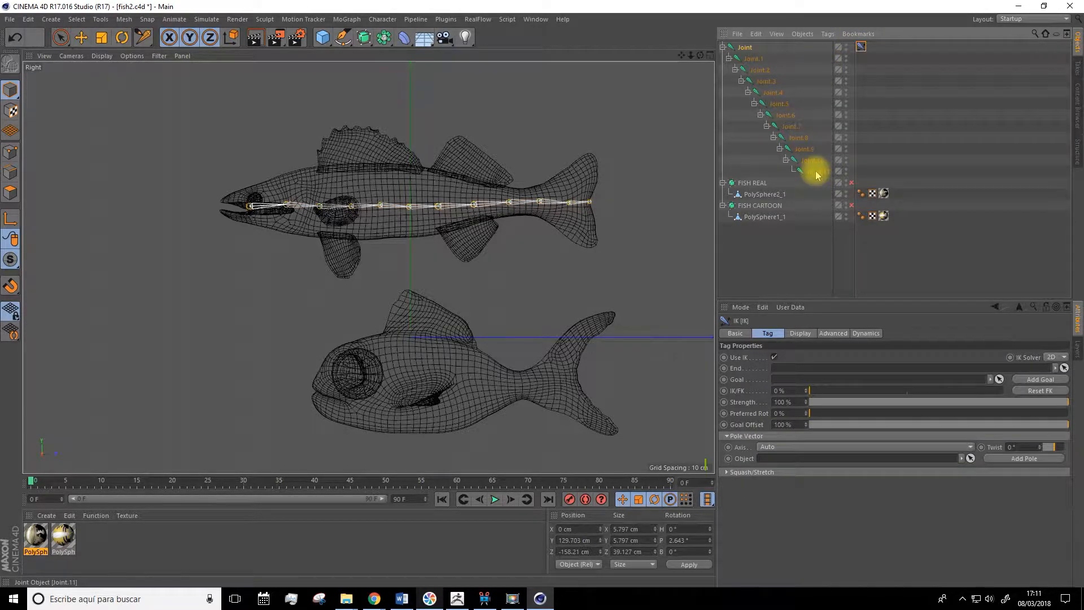
drag(811, 175, 776, 370)
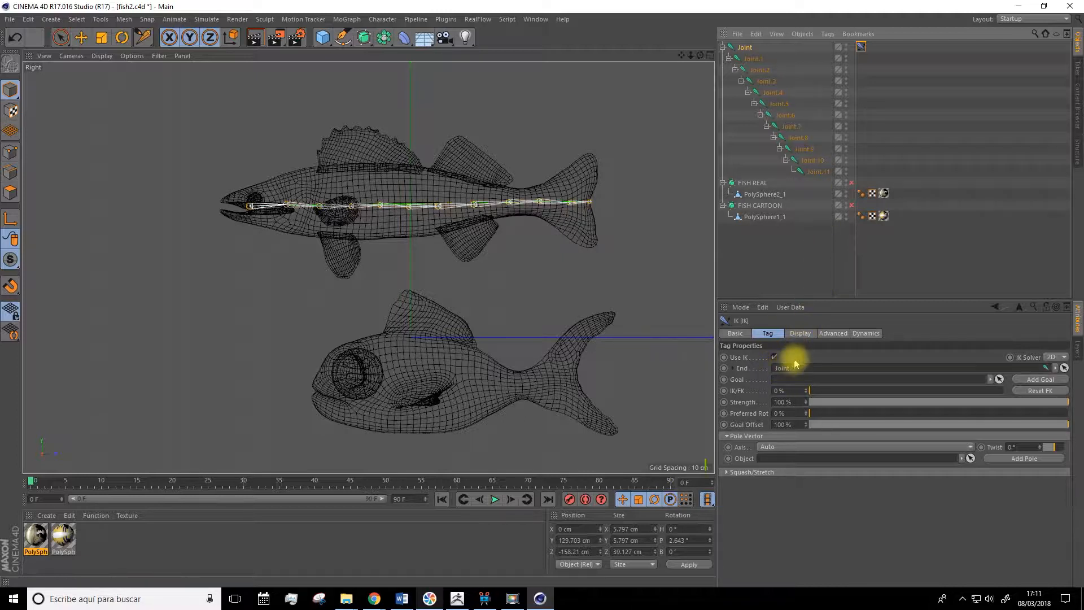
- Enable dynamics on the IK tag and play the animation to test how the joint chain behaves
click(864, 334)
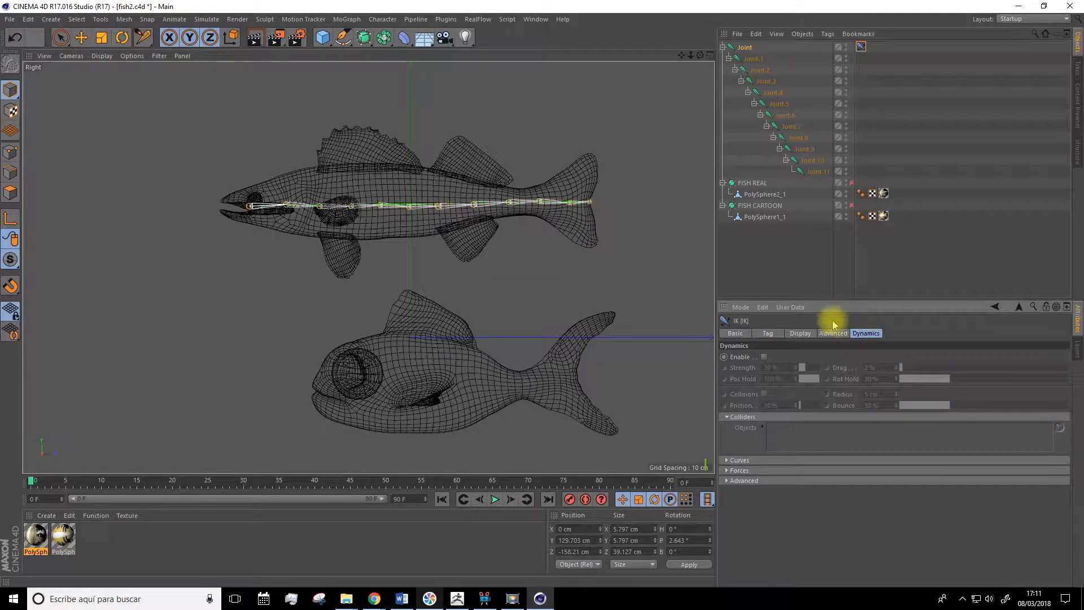
click(763, 357)
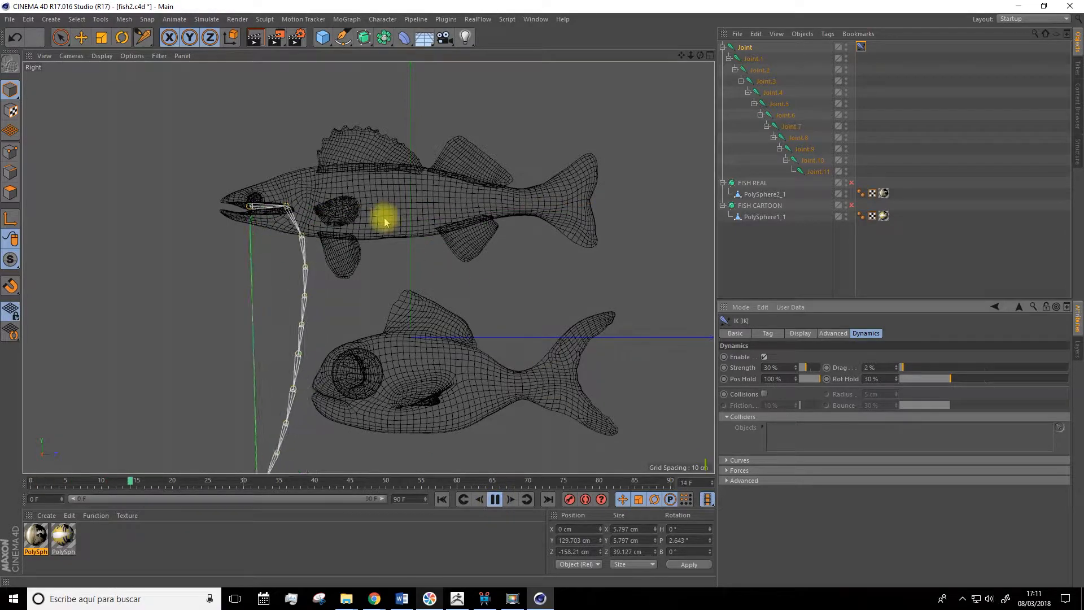
scroll(484, 464, down, 3)
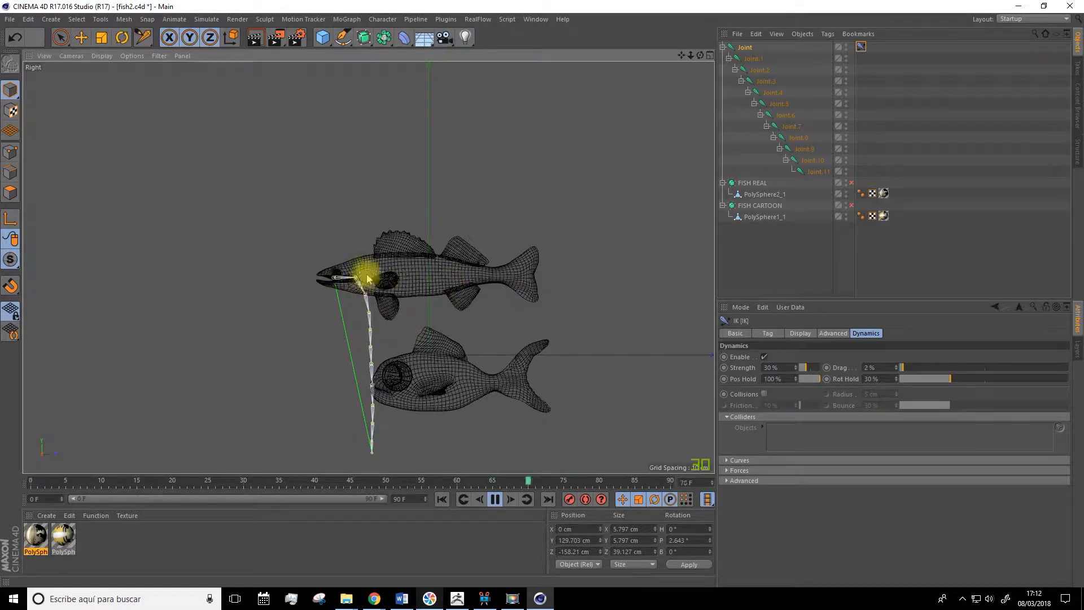
click(495, 499)
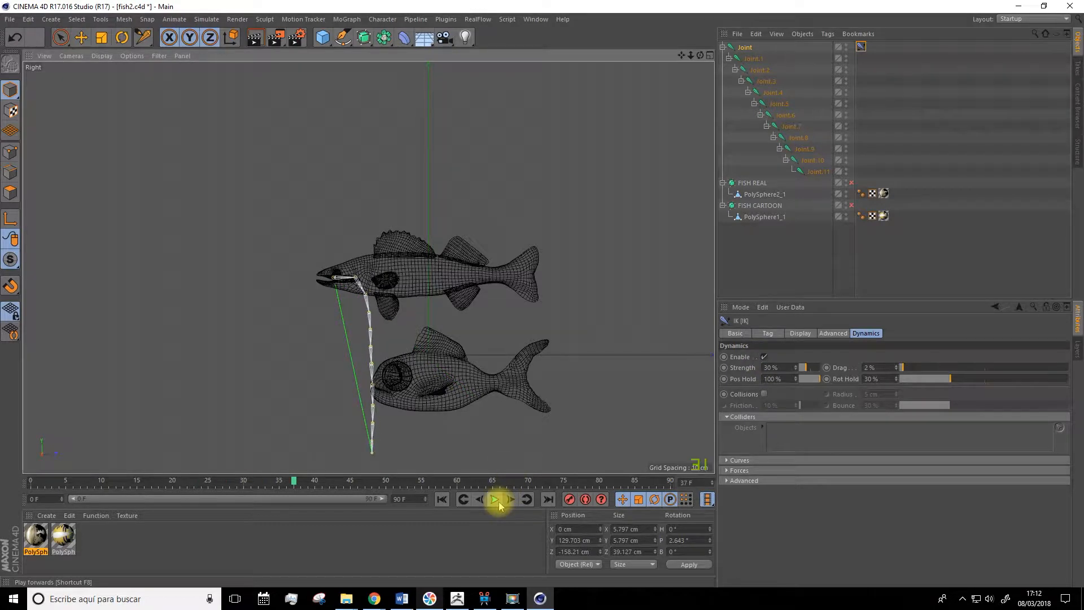
- Set the IK dynamics' gravity to 0 cm, replay the simulation from the start, and return to frame 0
click(727, 471)
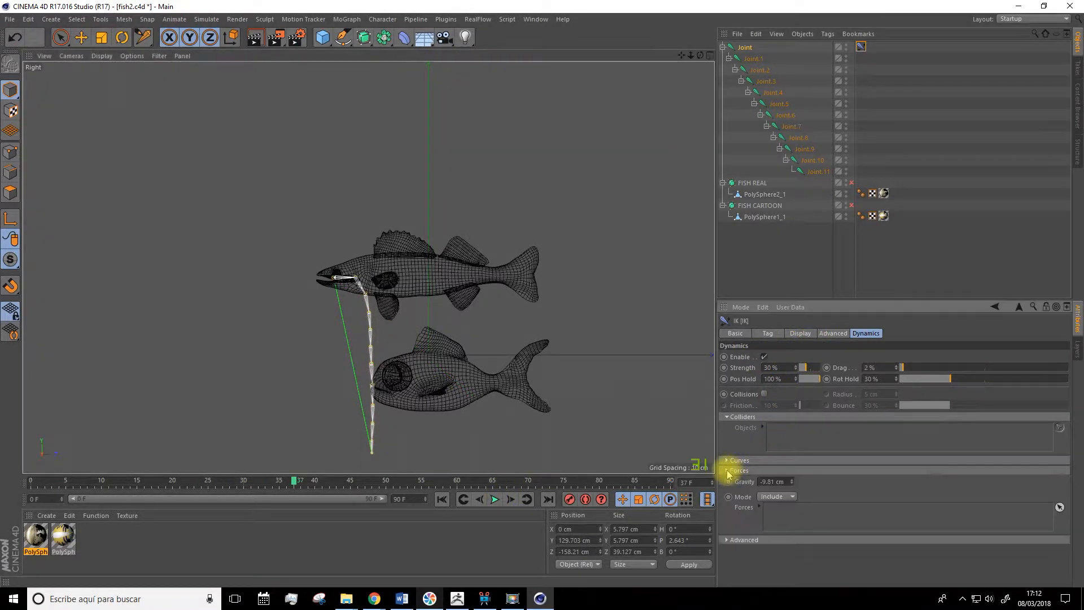
double_click(775, 481)
text(0)
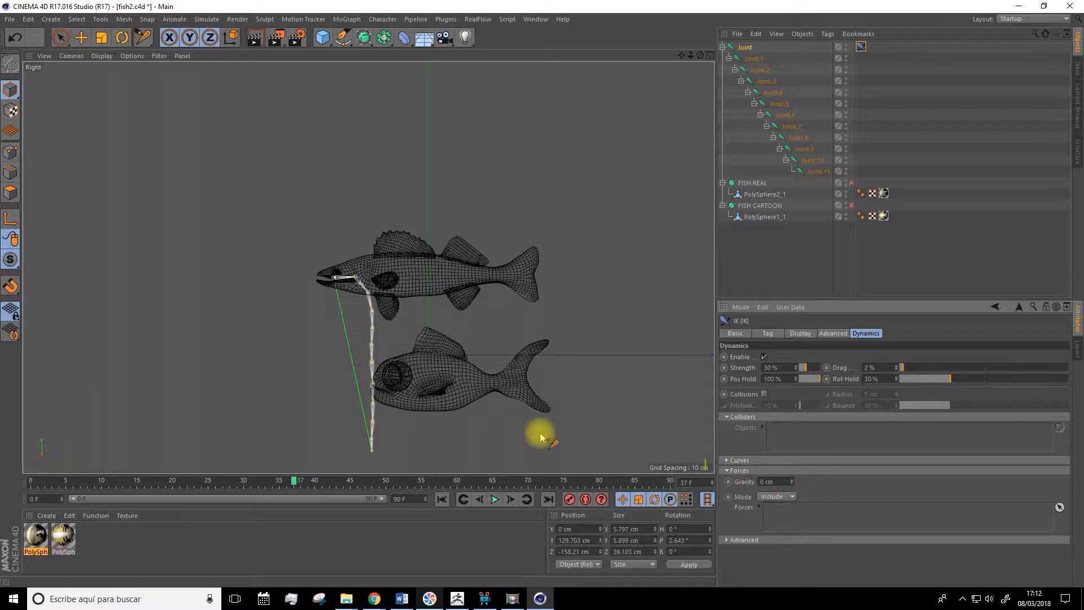
click(441, 499)
click(493, 499)
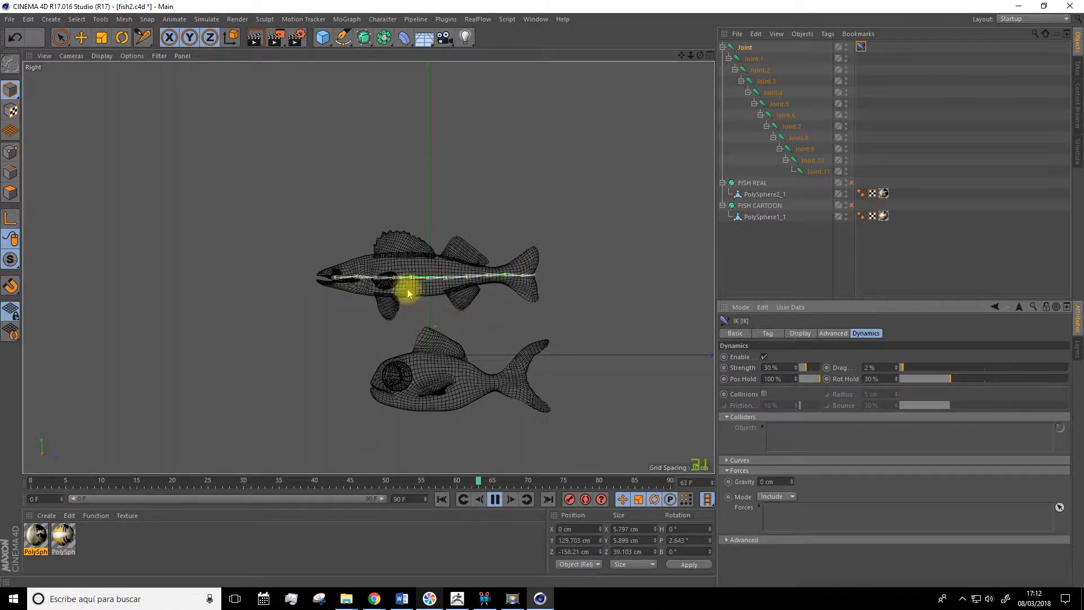
click(441, 499)
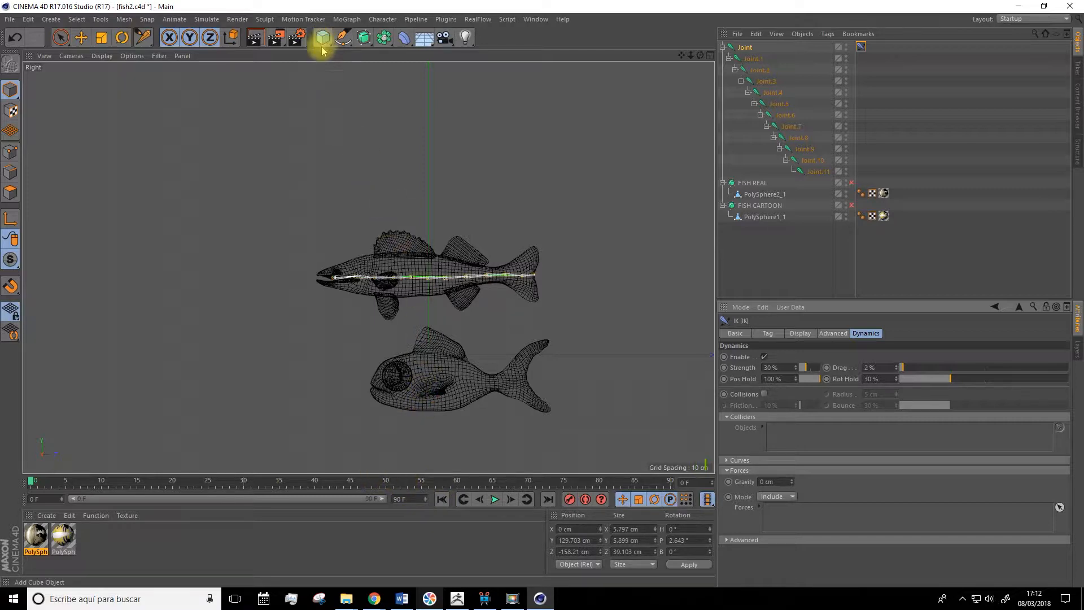
- Add a cube and raise it over the realistic fish to about Y 154 cm
drag(324, 44, 411, 49)
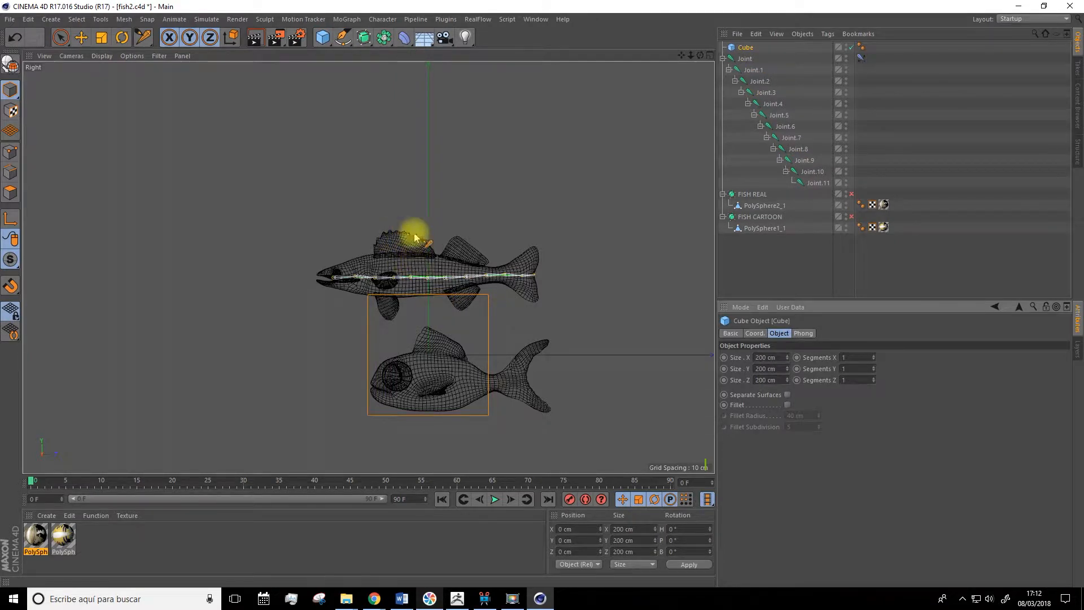
click(80, 38)
drag(423, 254, 428, 167)
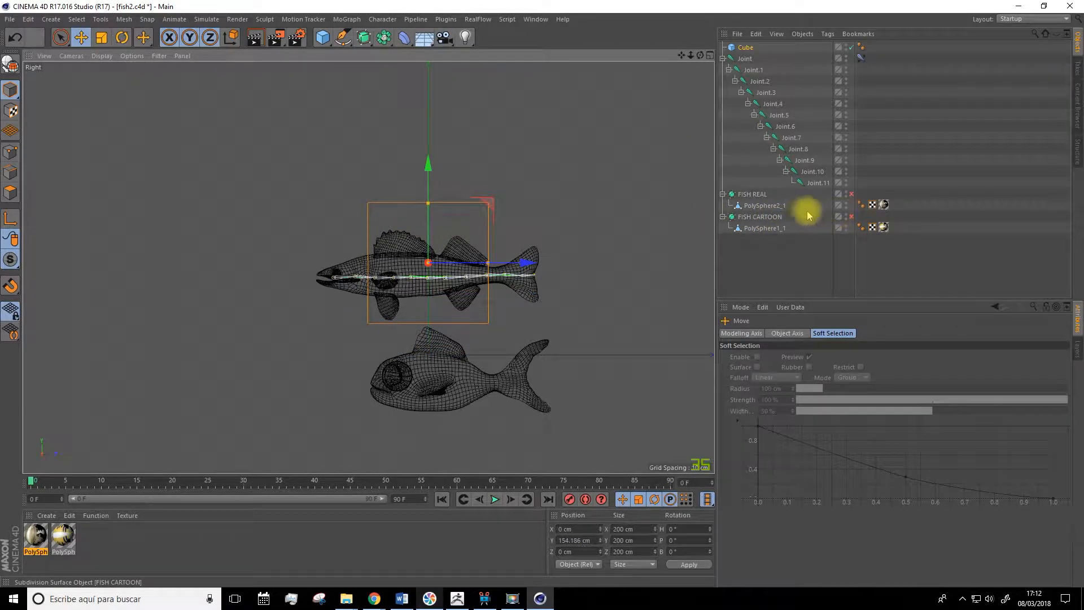
- Hide FISH CARTOON and fit the cube around the realistic fish, about 186 cm high and 397 cm long, centred near Y 132 cm
click(845, 217)
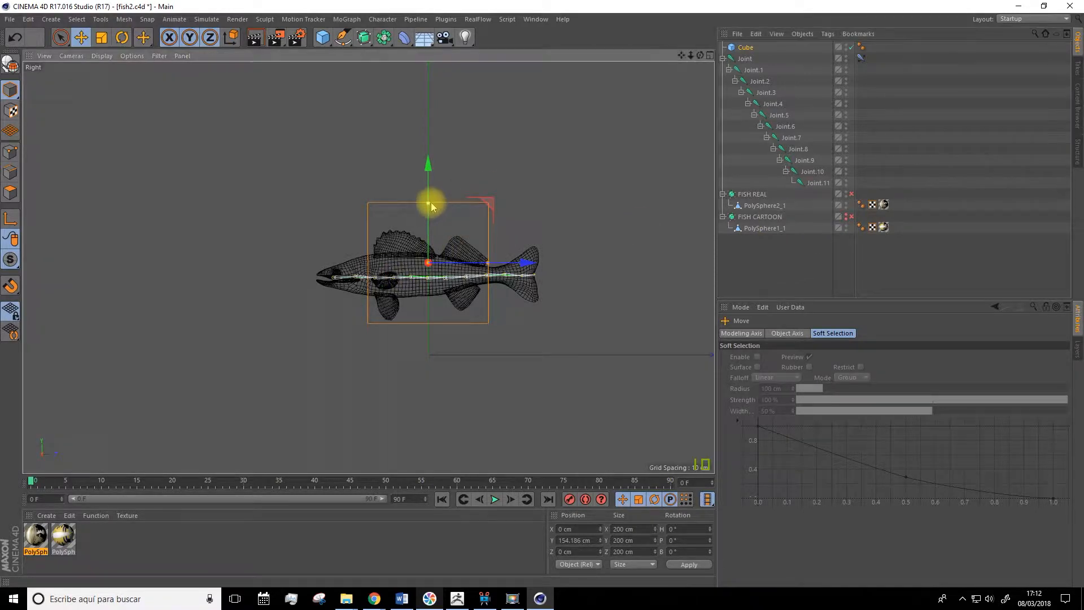
drag(431, 207, 432, 186)
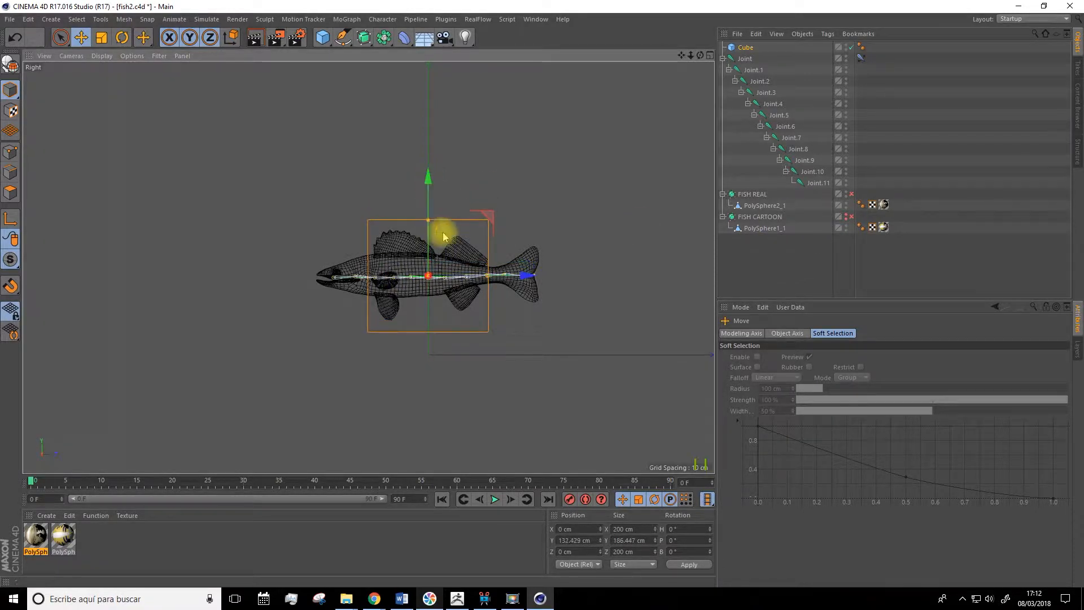
drag(487, 278, 547, 275)
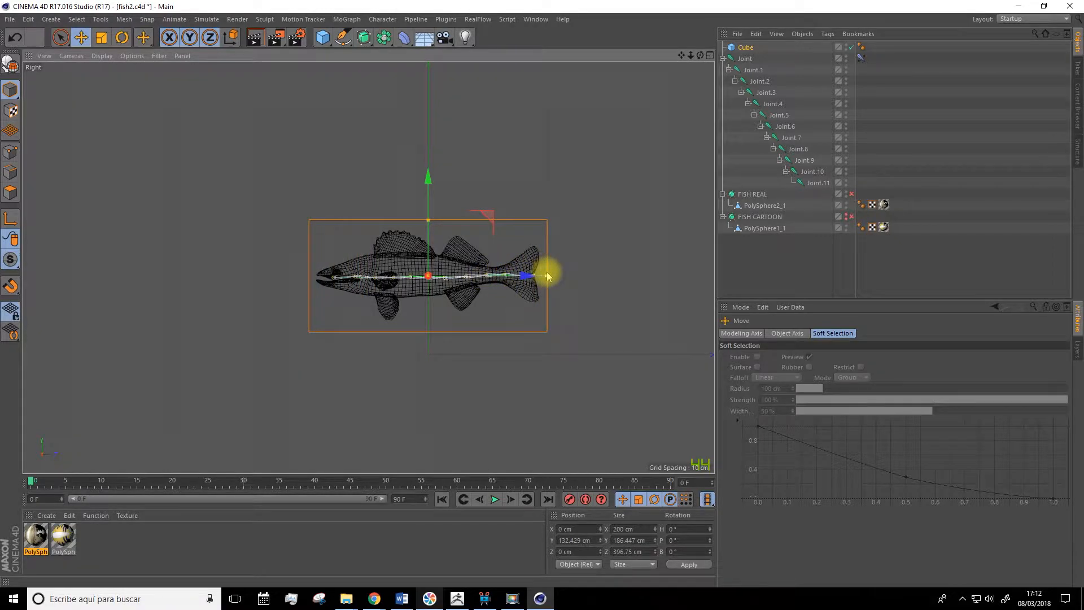
- In the Top view, resize the cube to about 416 cm long and 121 cm wide, and undo its accidental sideways shift
click(709, 55)
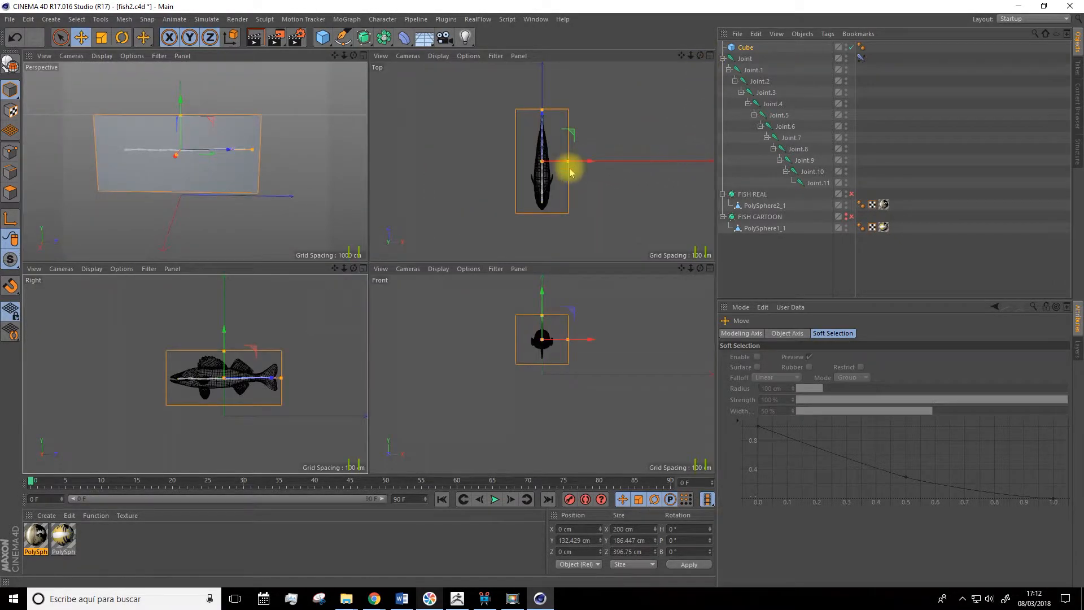
click(710, 55)
scroll(377, 231, up, 2)
scroll(377, 227, down, 1)
drag(368, 149, 368, 144)
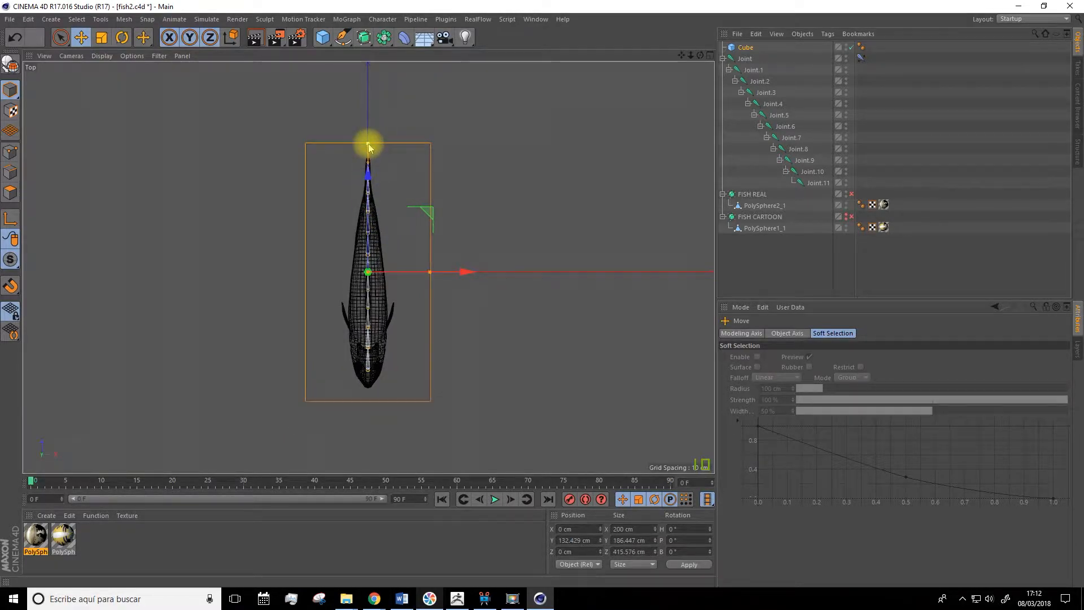
mouse_move(430, 271)
mouse_down()
mouse_move(404, 271)
mouse_move(451, 274)
mouse_up()
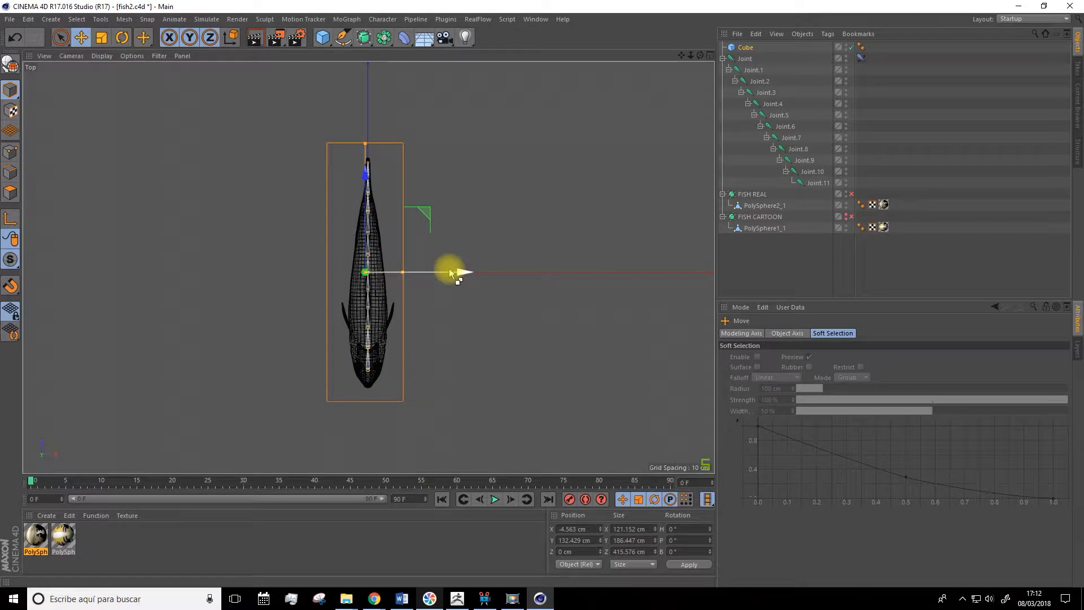
key(ctrl+z)
middle_click(646, 110)
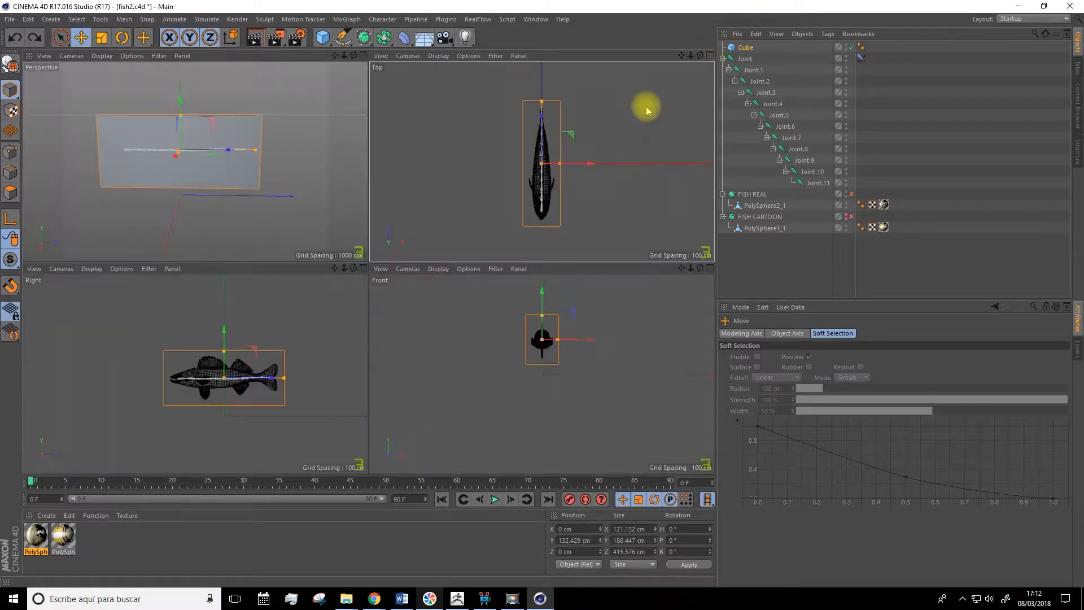
- Show the Perspective view with Gouraud Shading (Lines) and set the cube's segments to X 4, Y 5 and Z 8
click(102, 57)
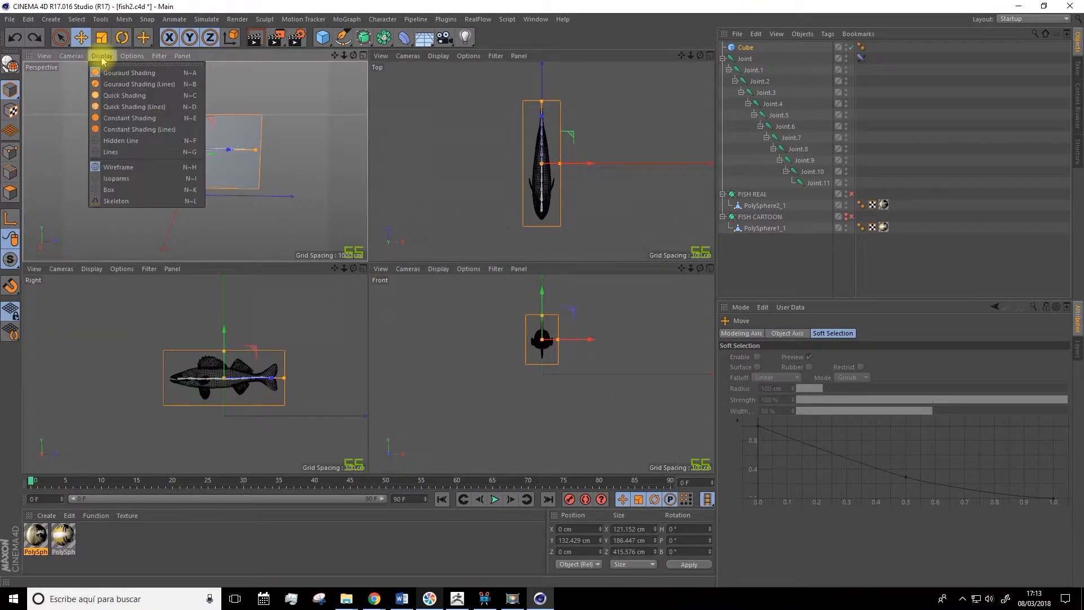
click(113, 84)
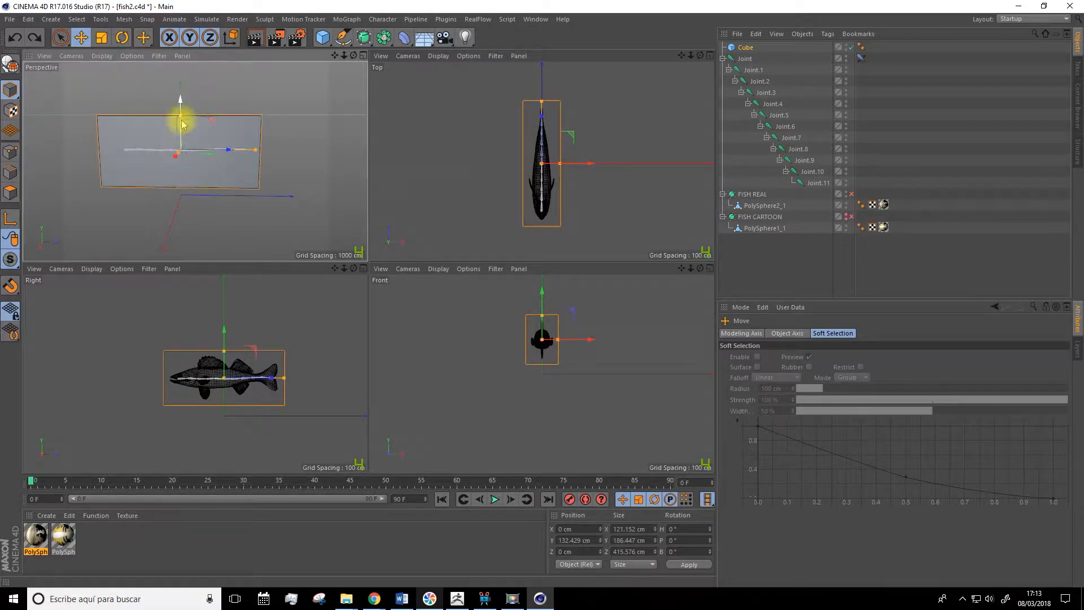
click(745, 50)
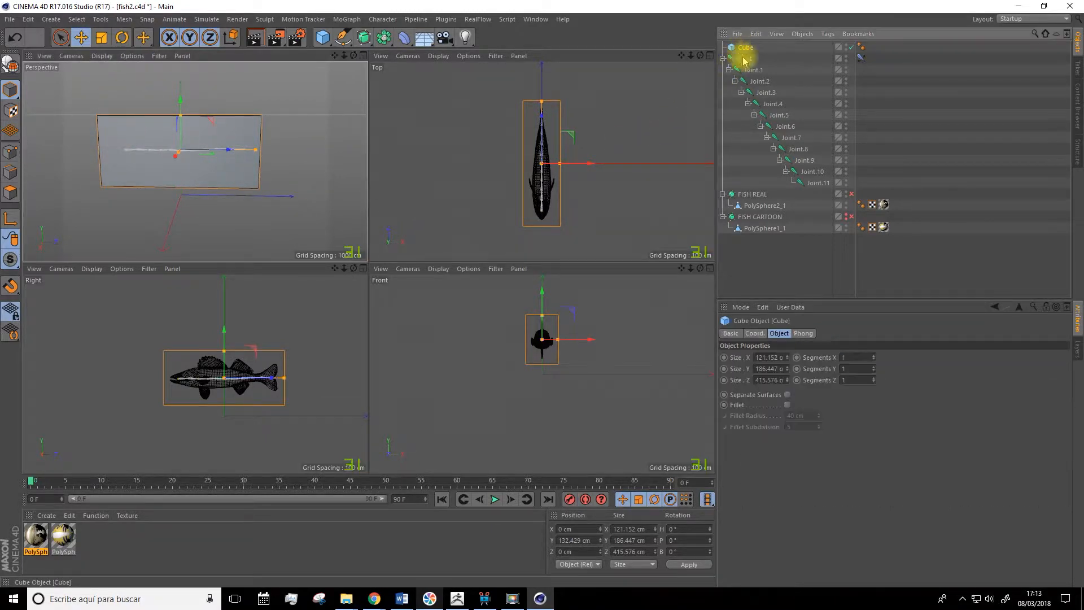
click(873, 356)
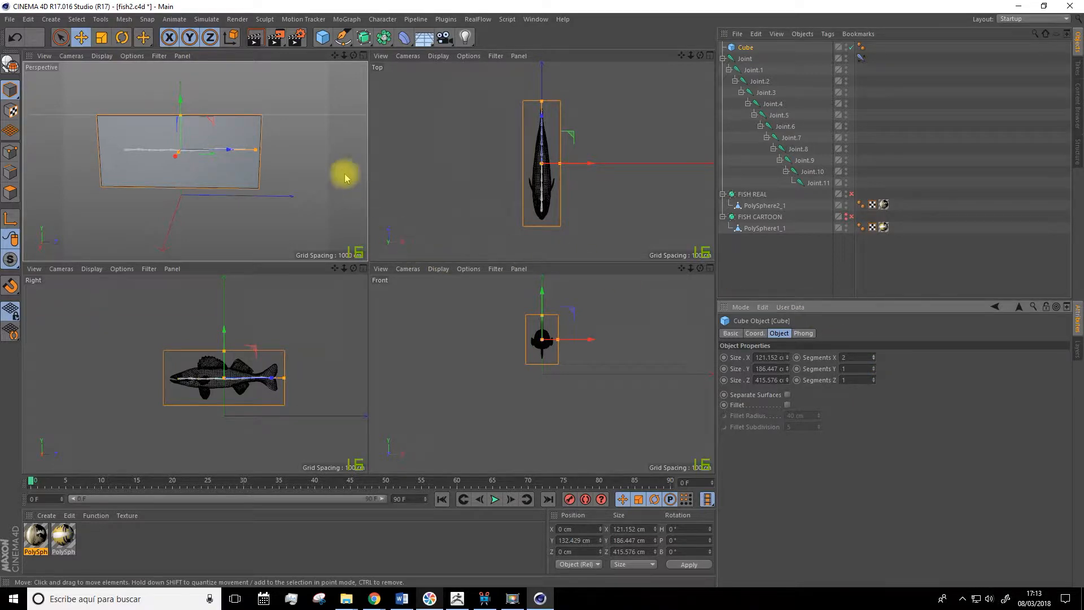
alt+drag(327, 96, 246, 169)
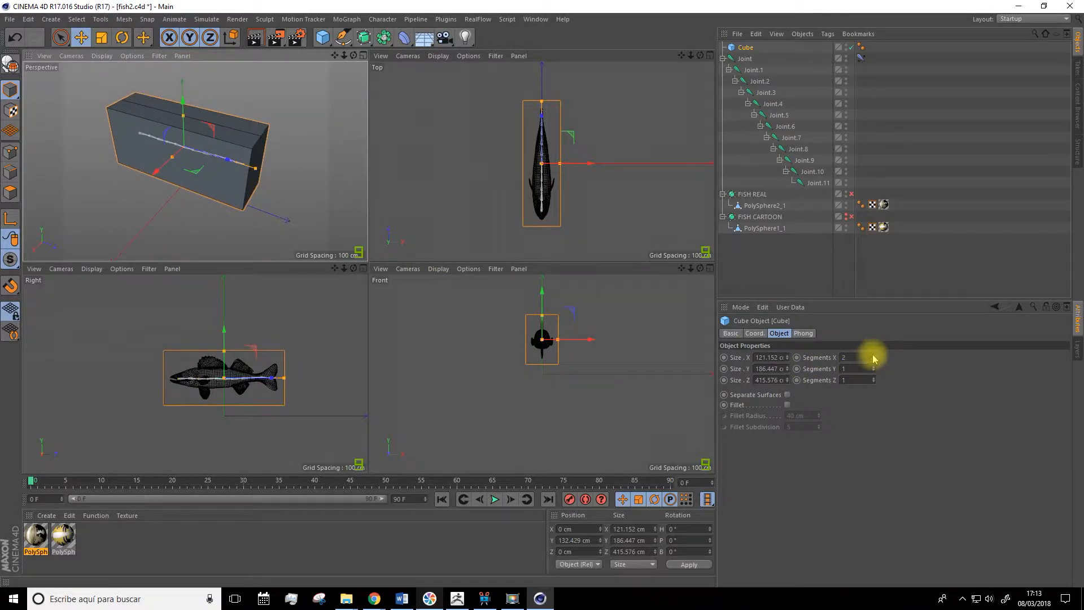
click(873, 355)
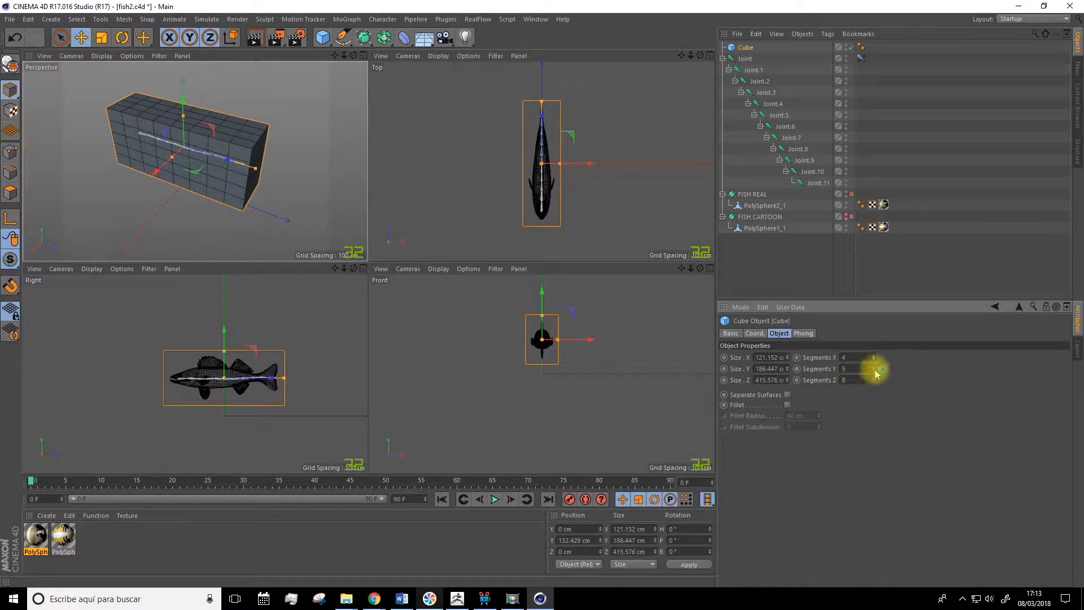
alt+drag(338, 242, 395, 244)
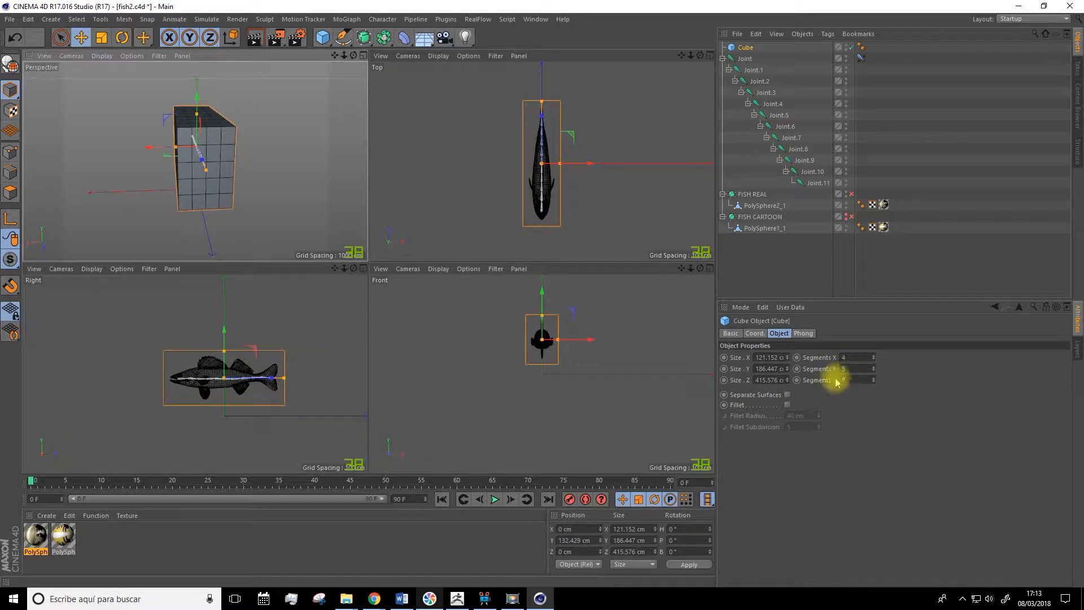
alt+drag(278, 186, 331, 176)
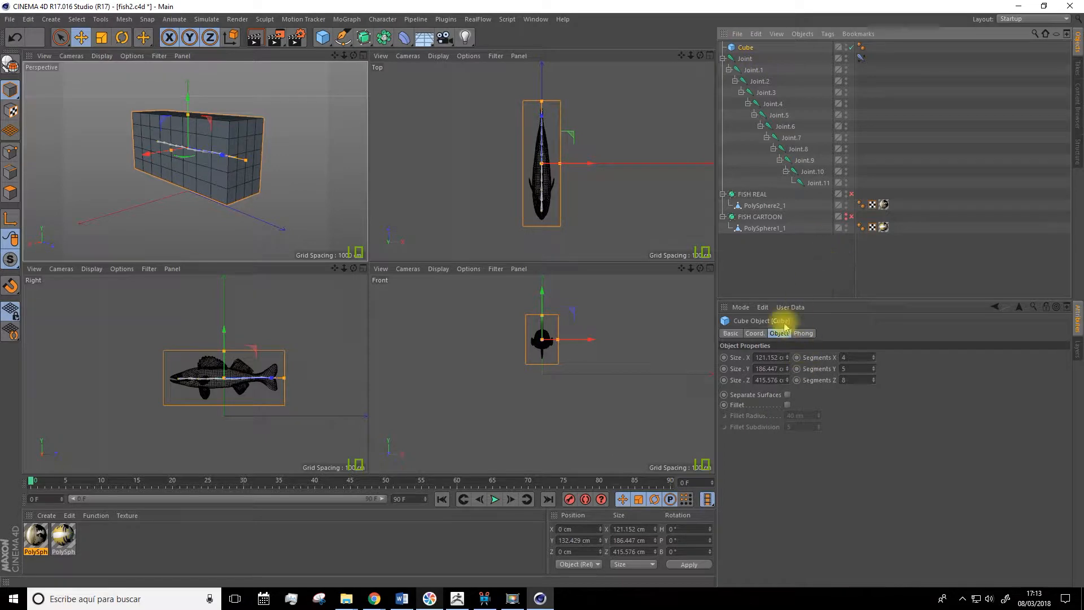
- Enable X-Ray on the cube and enlarge the Perspective view to a single full viewport
click(731, 334)
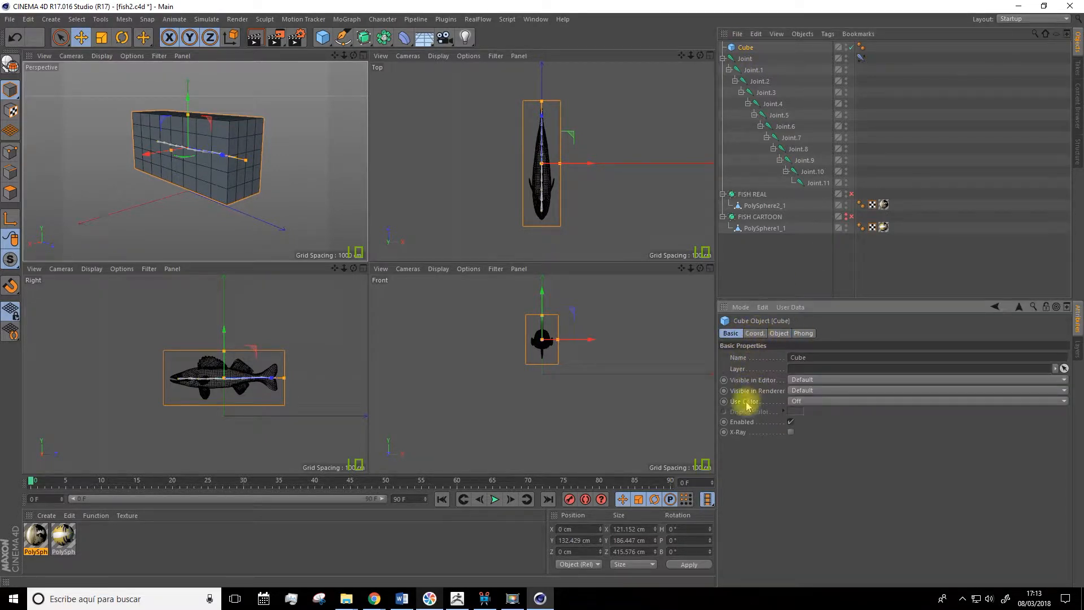
click(790, 432)
alt+drag(299, 199, 308, 165)
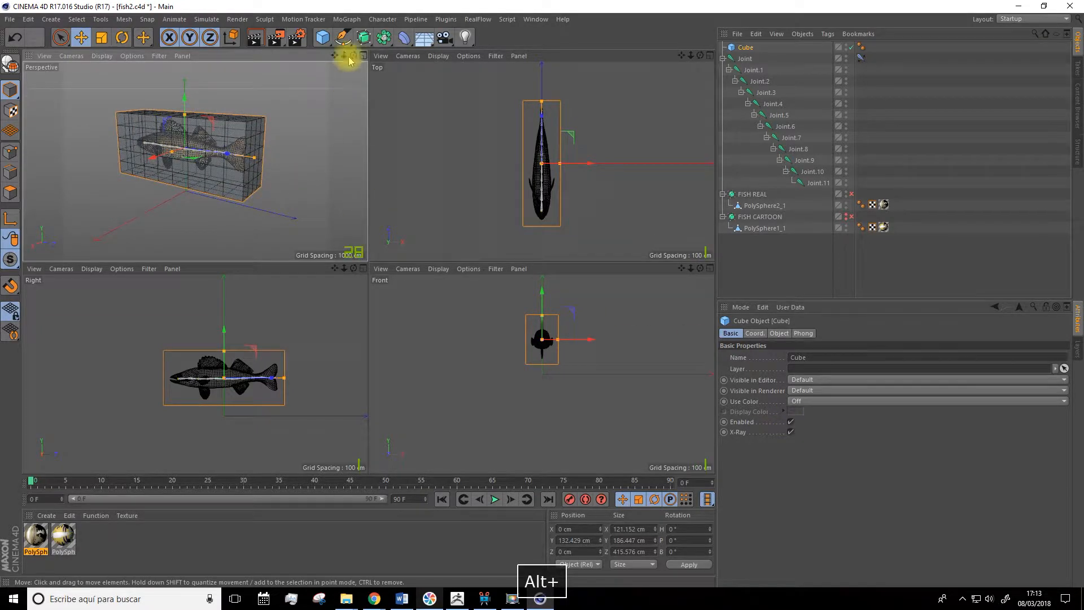
drag(337, 58, 347, 57)
click(362, 56)
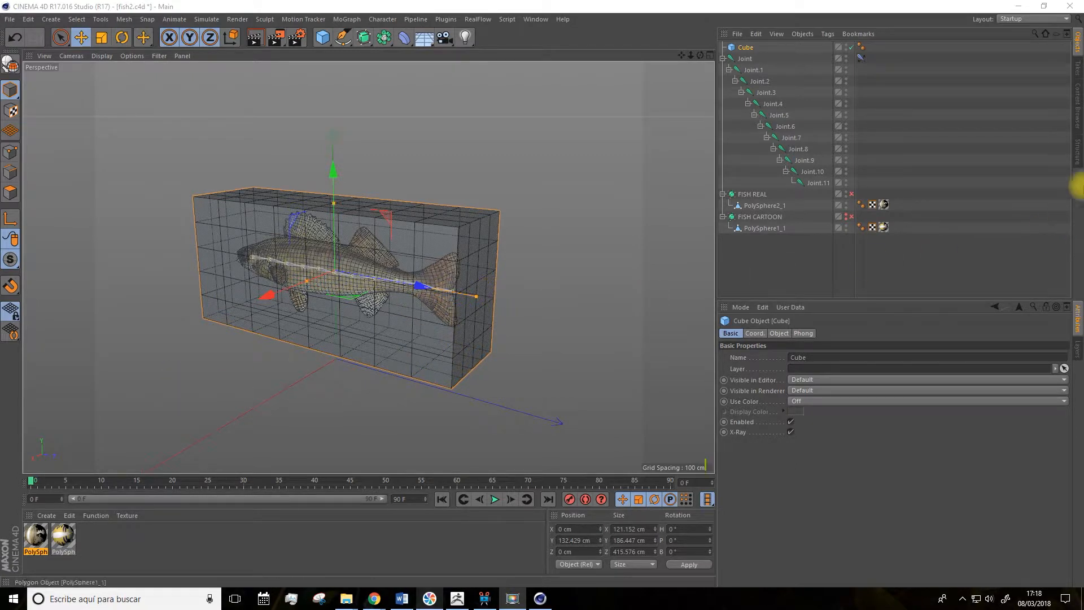
- Make the cube editable and bind it to the whole joint chain, from Joint to Joint.11
click(12, 66)
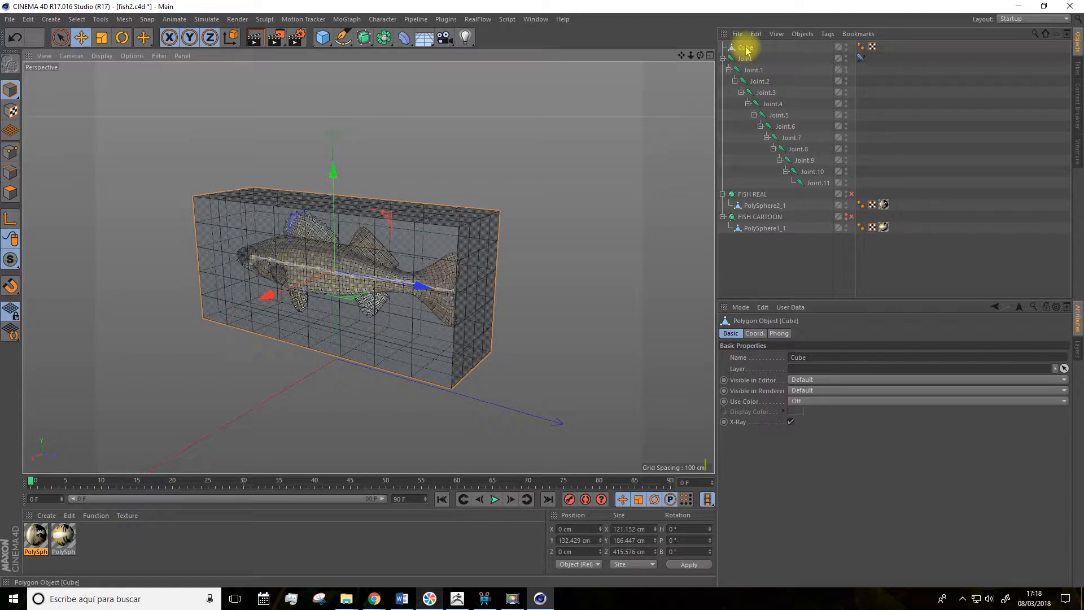
shift+click(818, 183)
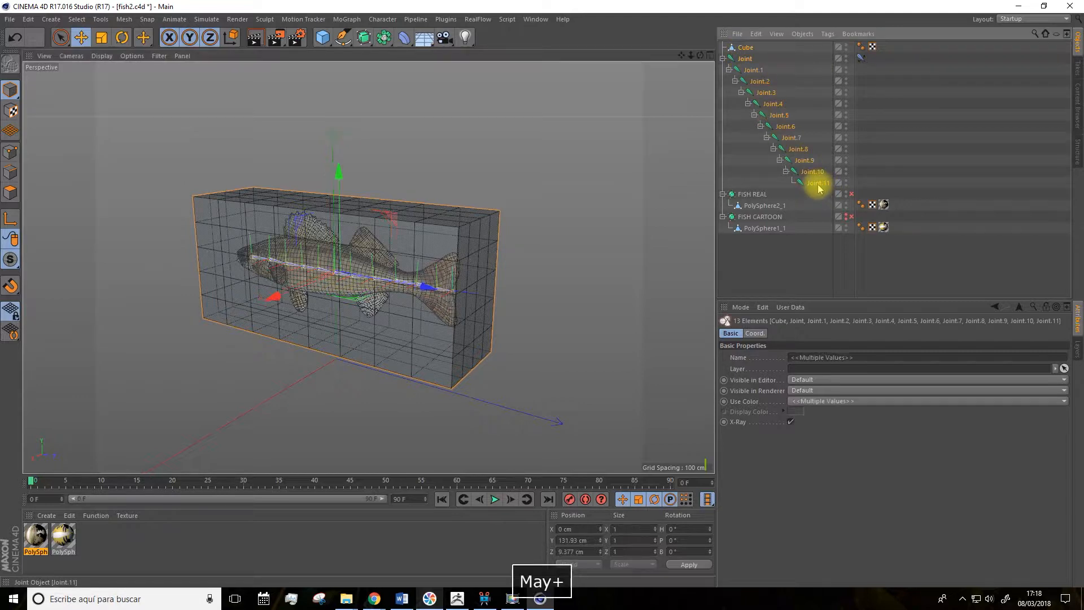
click(742, 49)
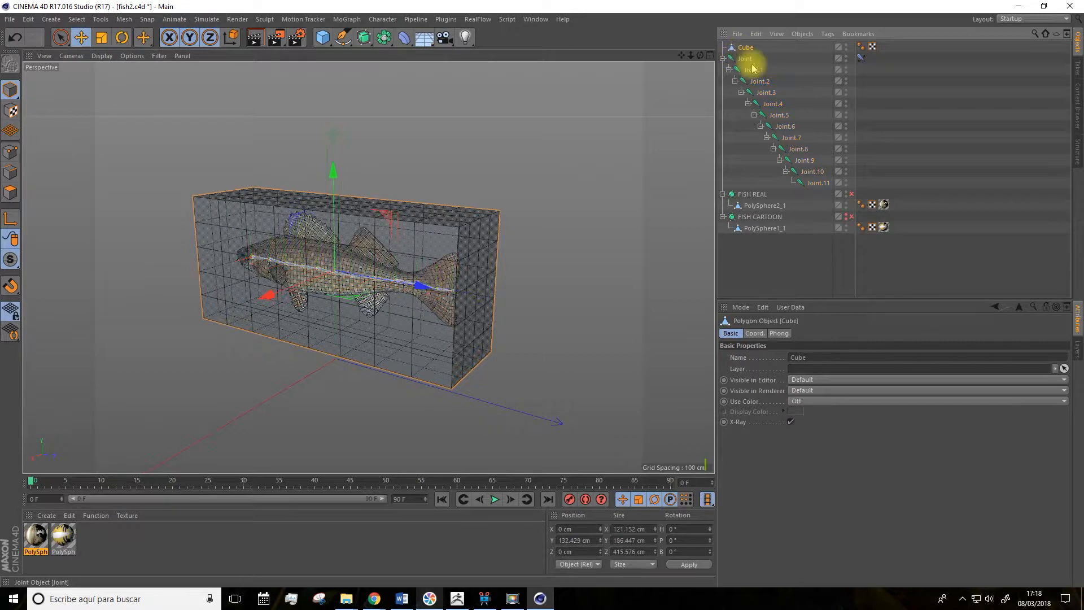
shift+click(816, 184)
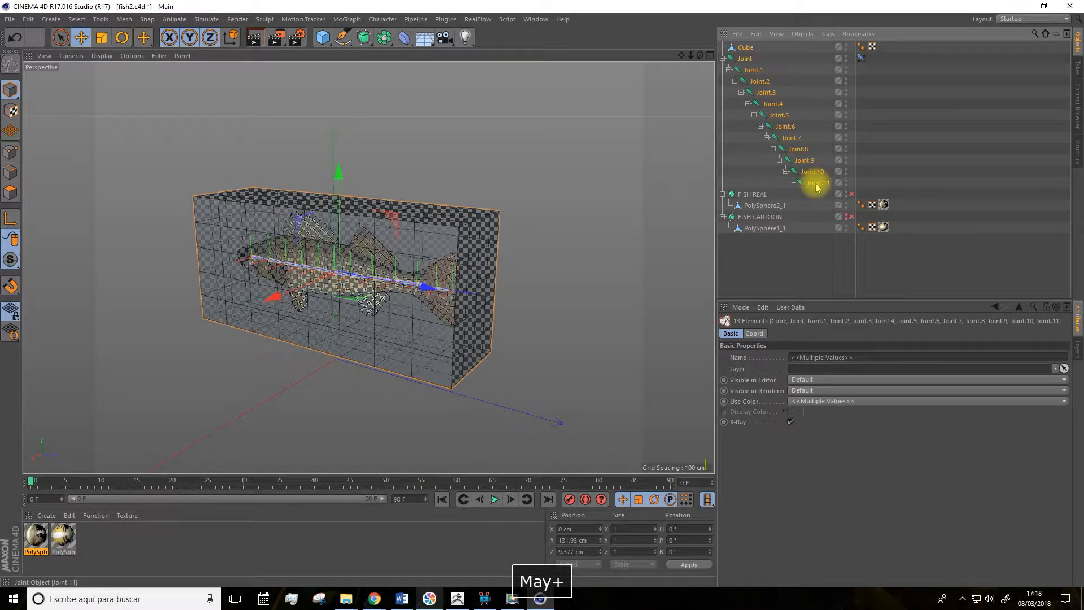
click(382, 20)
mouse_move(404, 50)
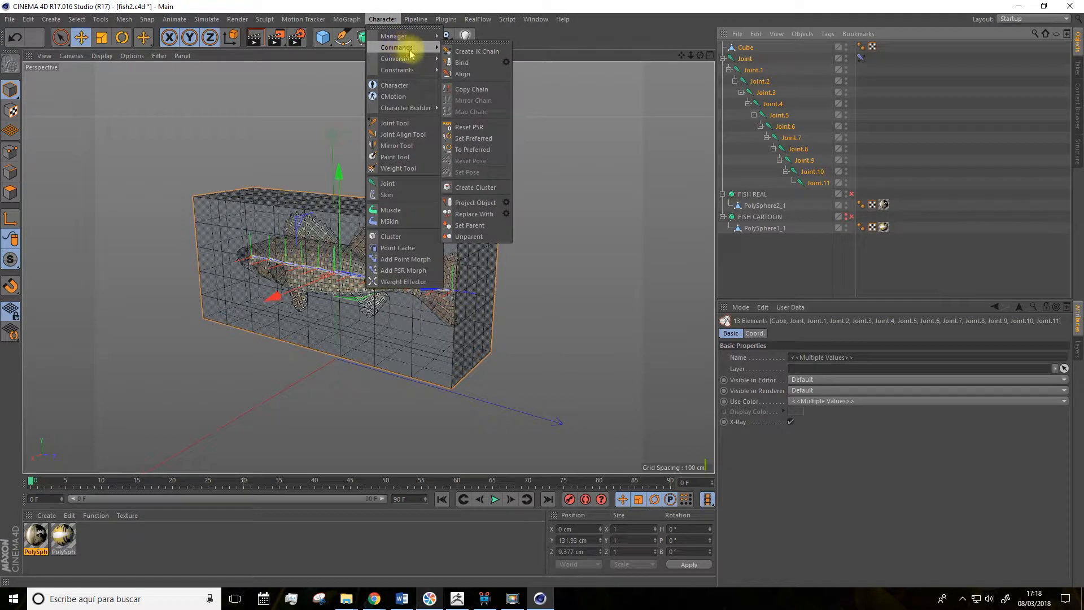
click(462, 63)
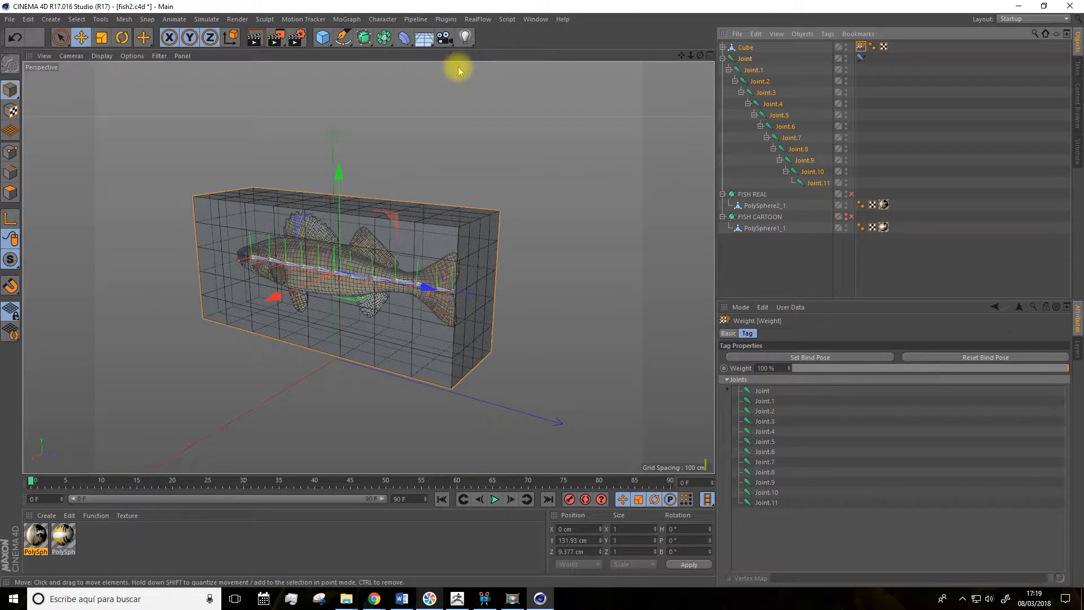
click(723, 48)
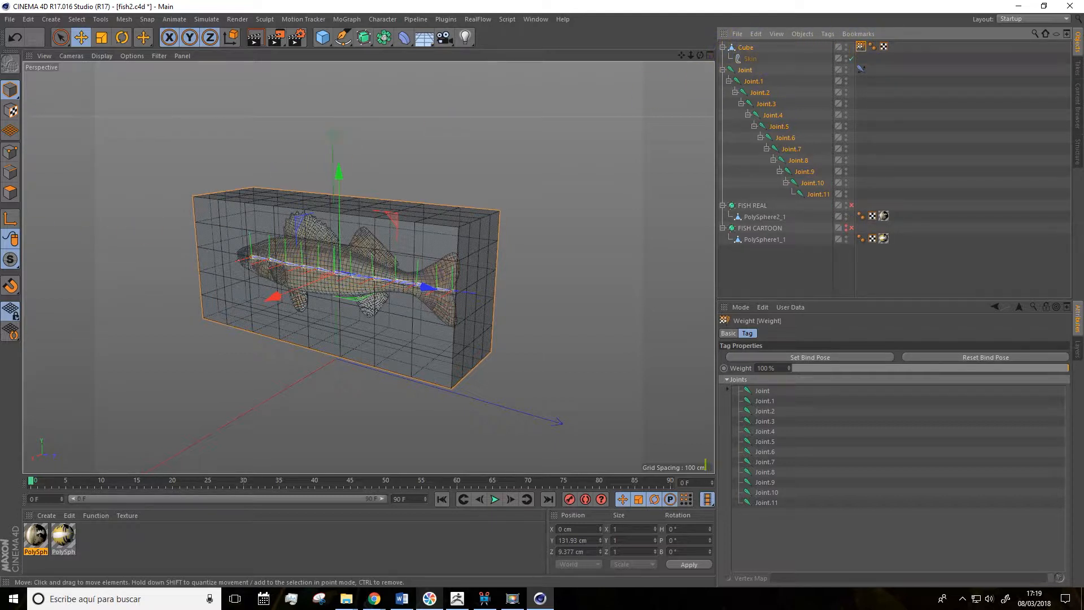
- Try moving the root joint around to test how the bound cube bends, and undo the test moves
key(ctrl+z)
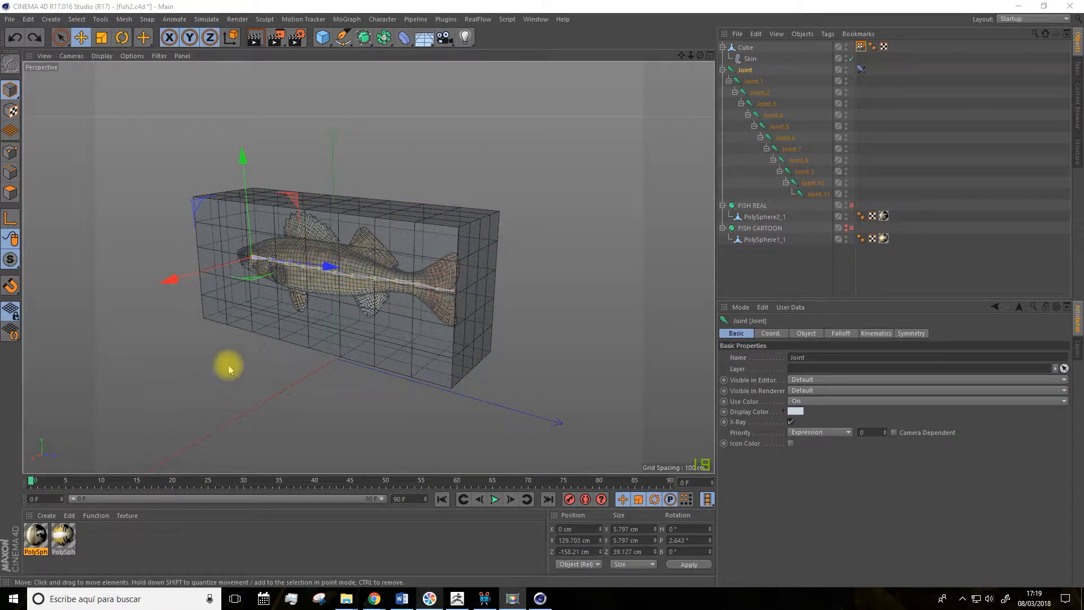
click(745, 71)
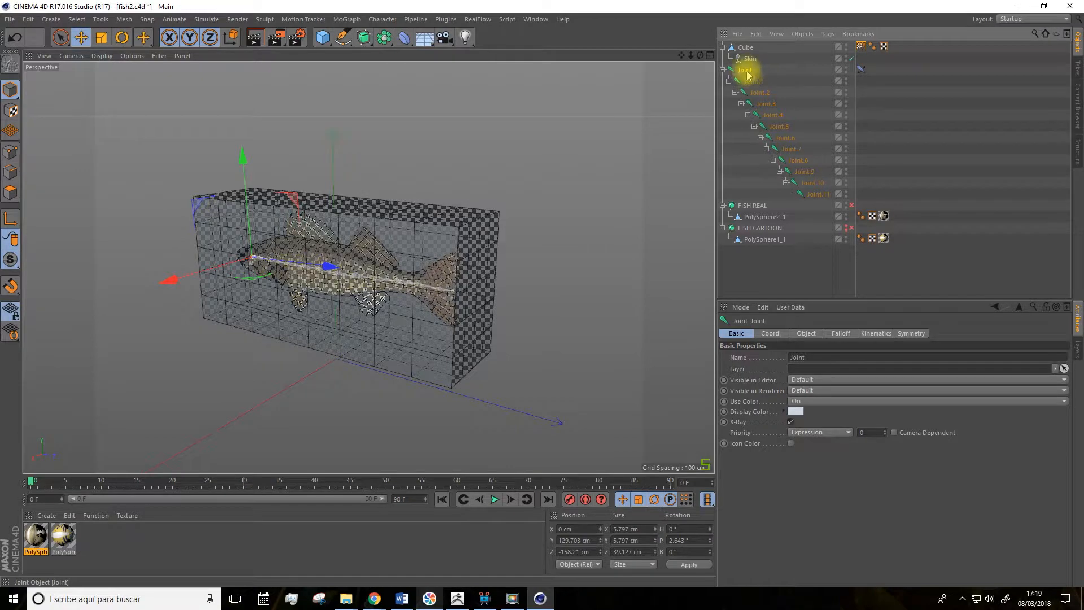
drag(169, 283, 320, 213)
alt+drag(382, 241, 338, 321)
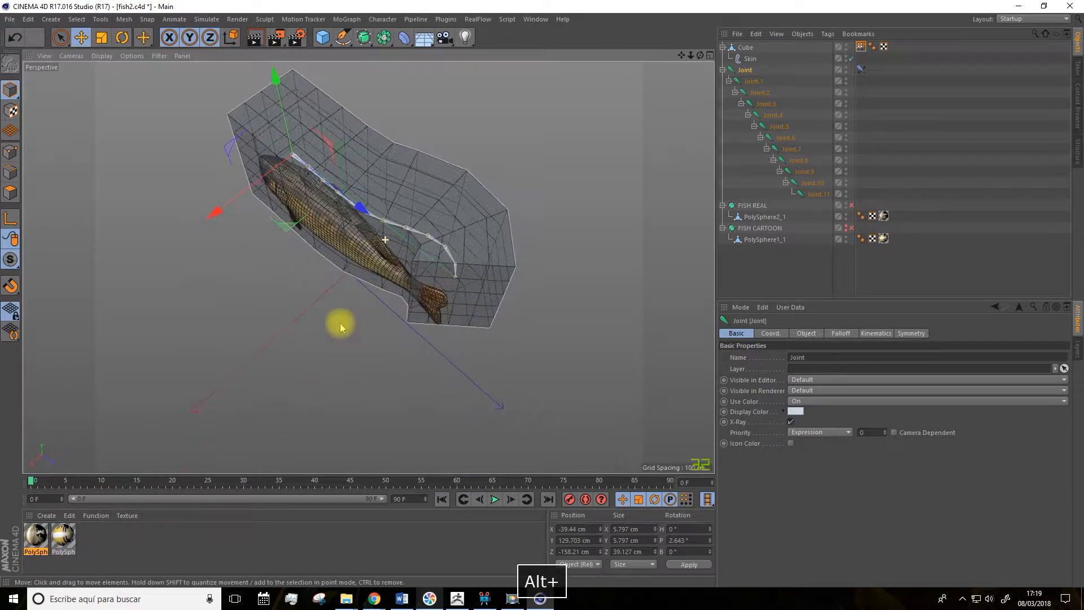
drag(210, 213, 179, 316)
key(ctrl+z)
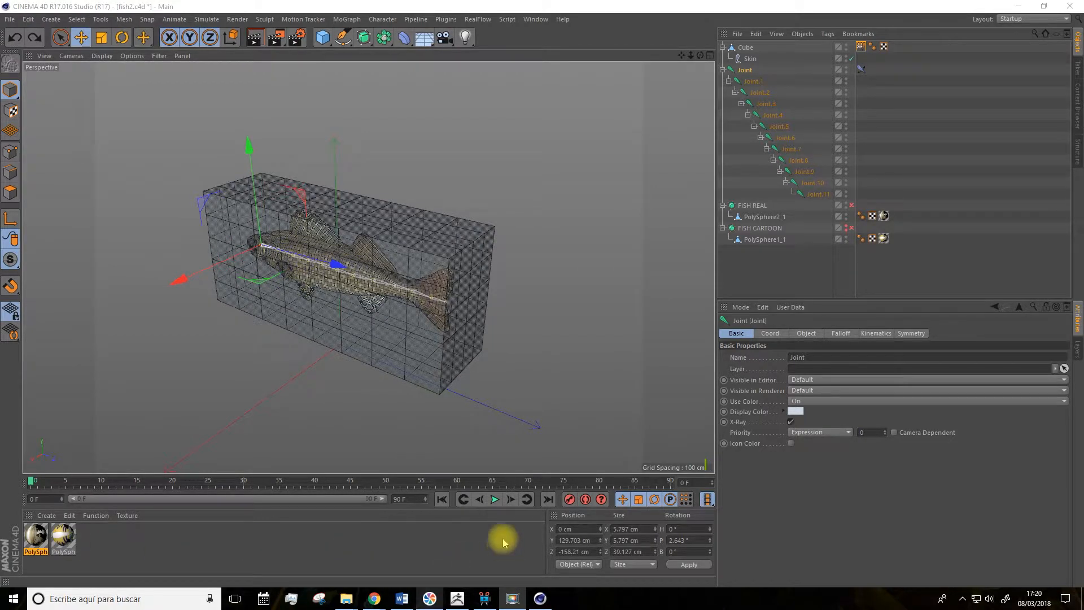
- Group FISH REAL and a new Mesh deformer under a new null object
click(321, 45)
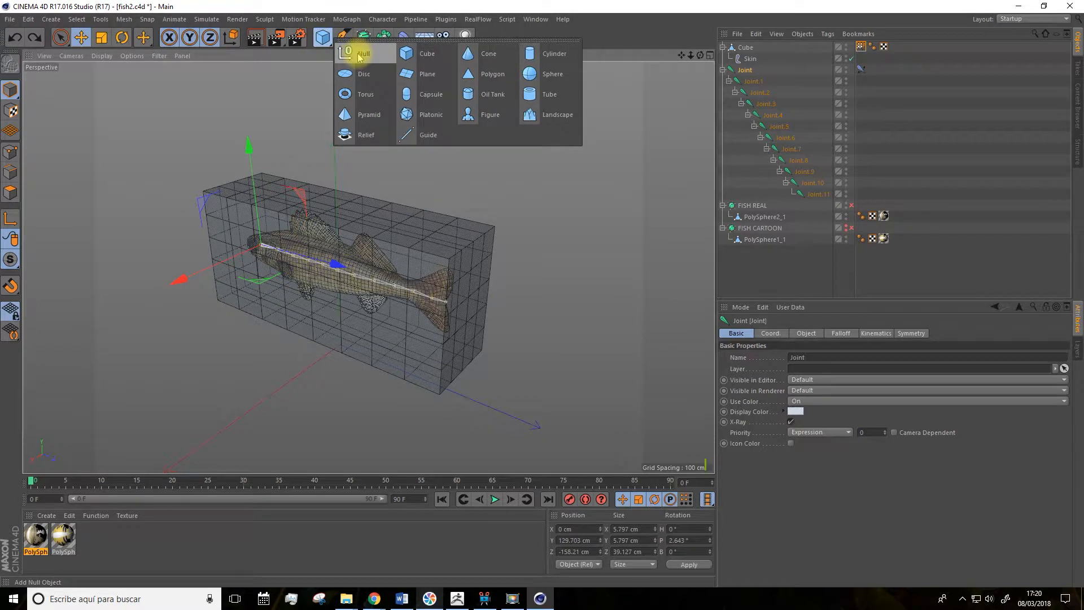
click(360, 53)
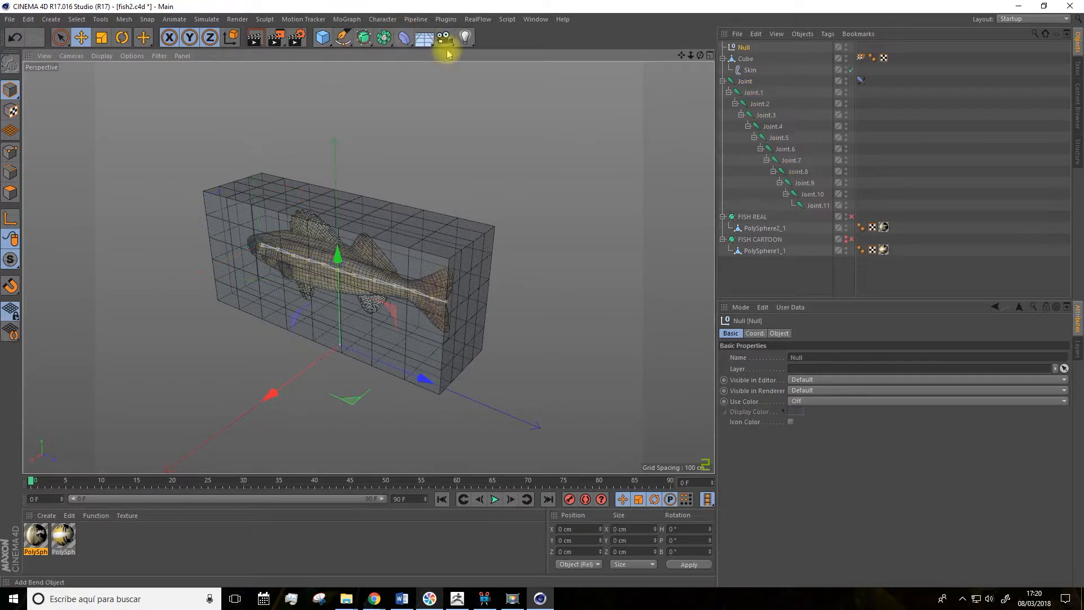
click(750, 218)
mouse_move(751, 222)
mouse_down()
mouse_move(764, 177)
mouse_move(741, 51)
mouse_move(747, 68)
mouse_move(730, 53)
mouse_move(748, 59)
mouse_up()
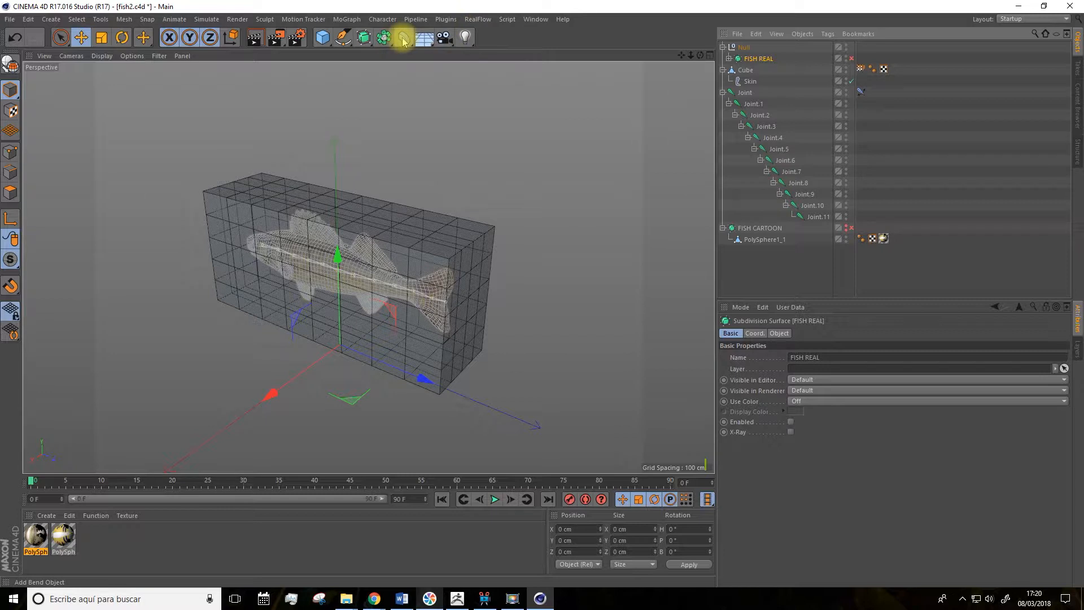
click(403, 39)
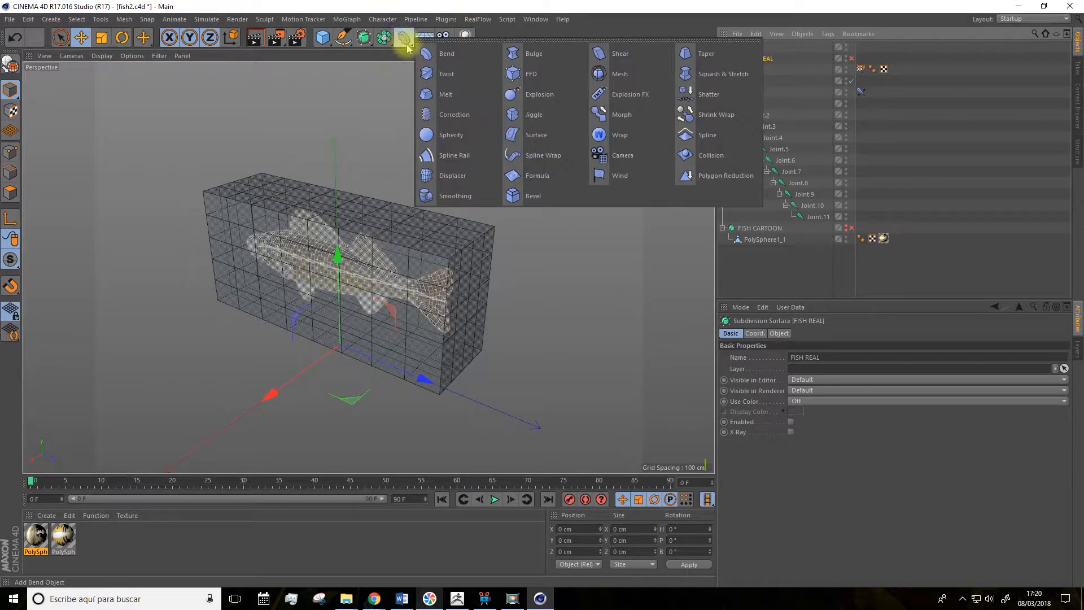
click(621, 78)
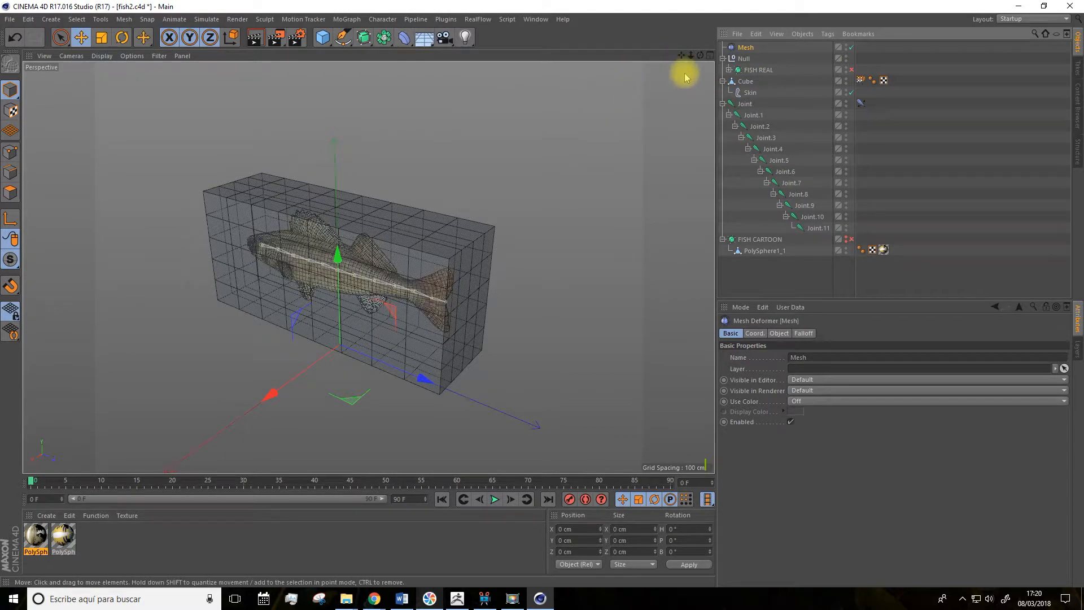
- Rename the null that holds the Mesh deformer and FISH REAL as REAL FISH
click(745, 46)
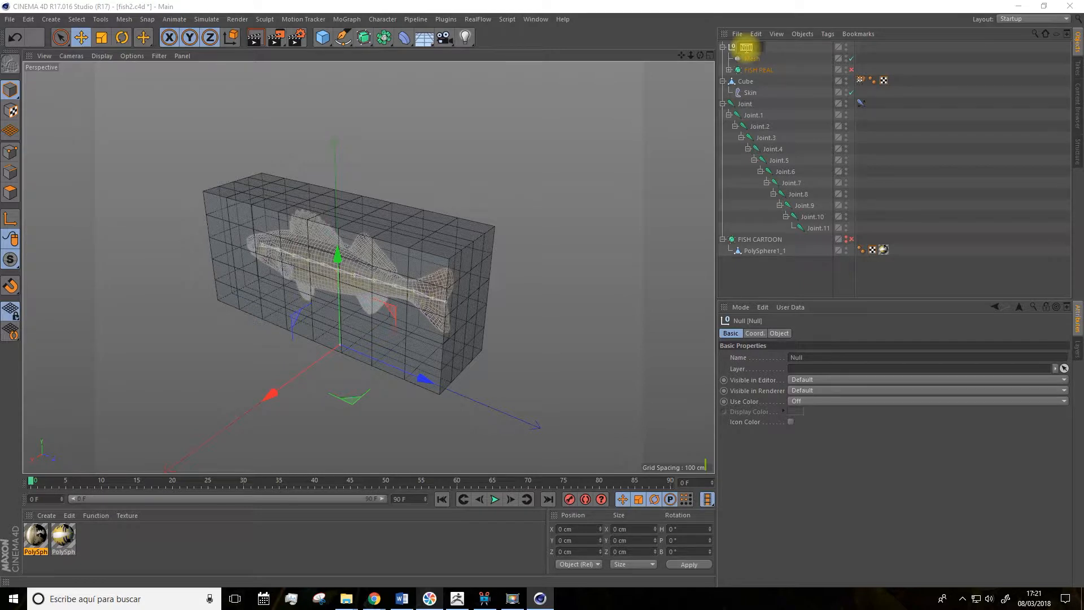
key(BackSpace)
text(AL FISH)
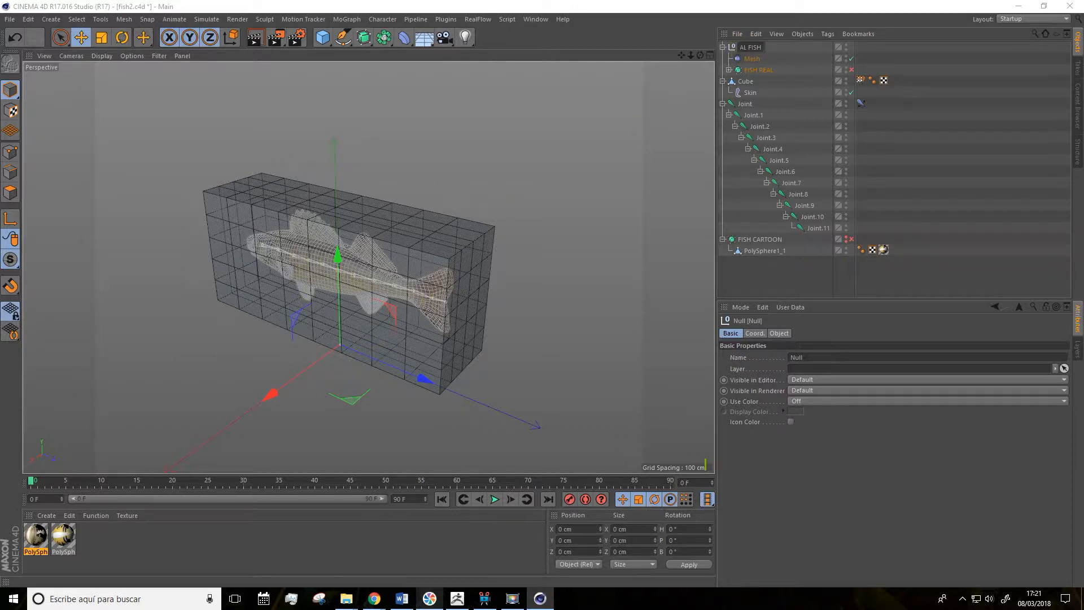
key(Return)
click(353, 455)
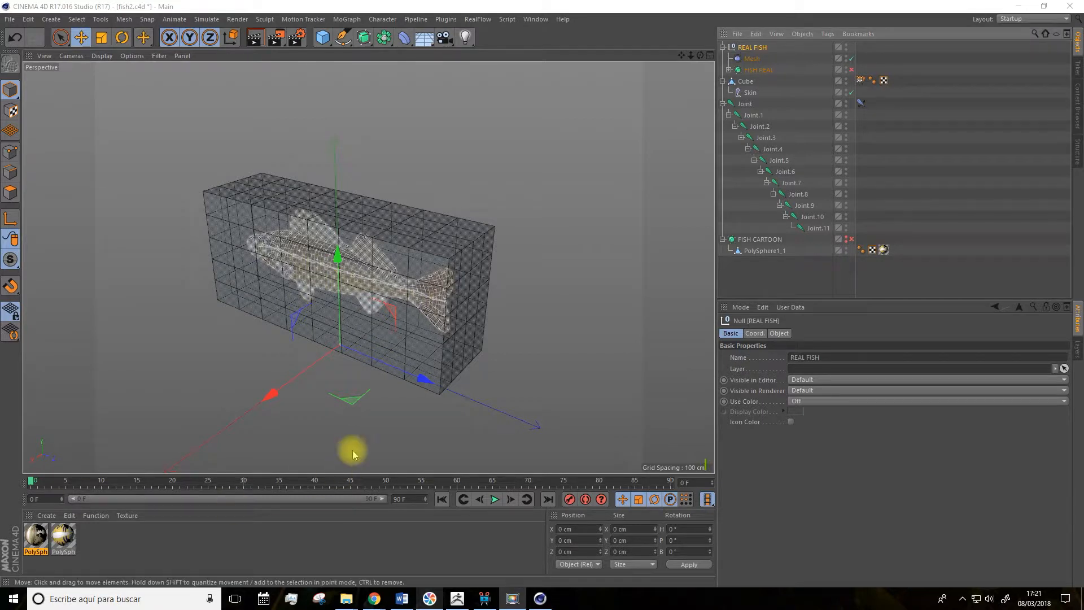
- Initialize the Mesh deformer with the cube as its cage, and hide the cube in the viewport
click(752, 60)
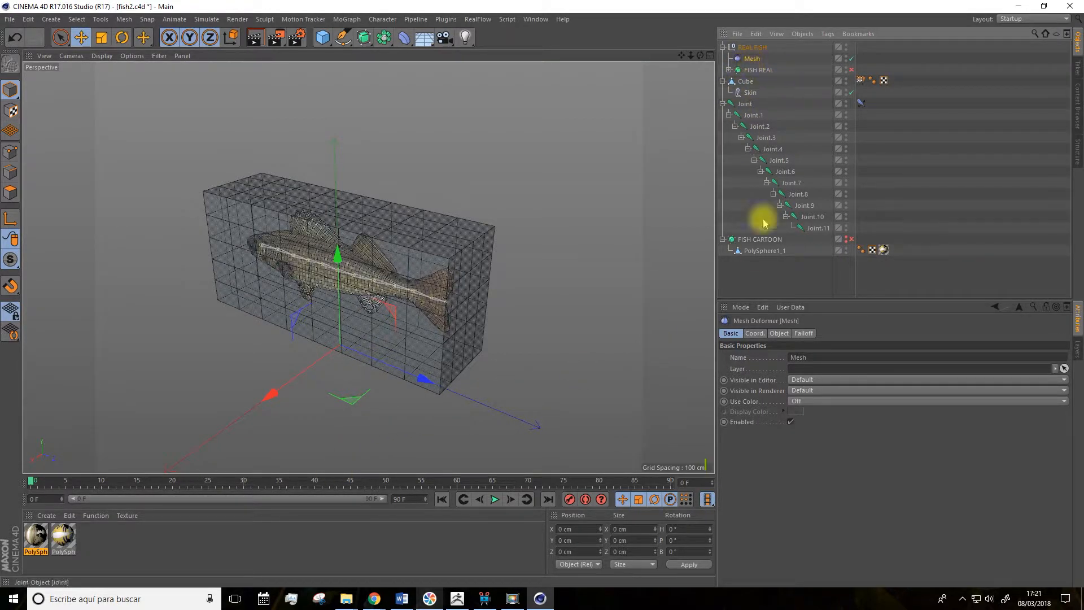
click(778, 333)
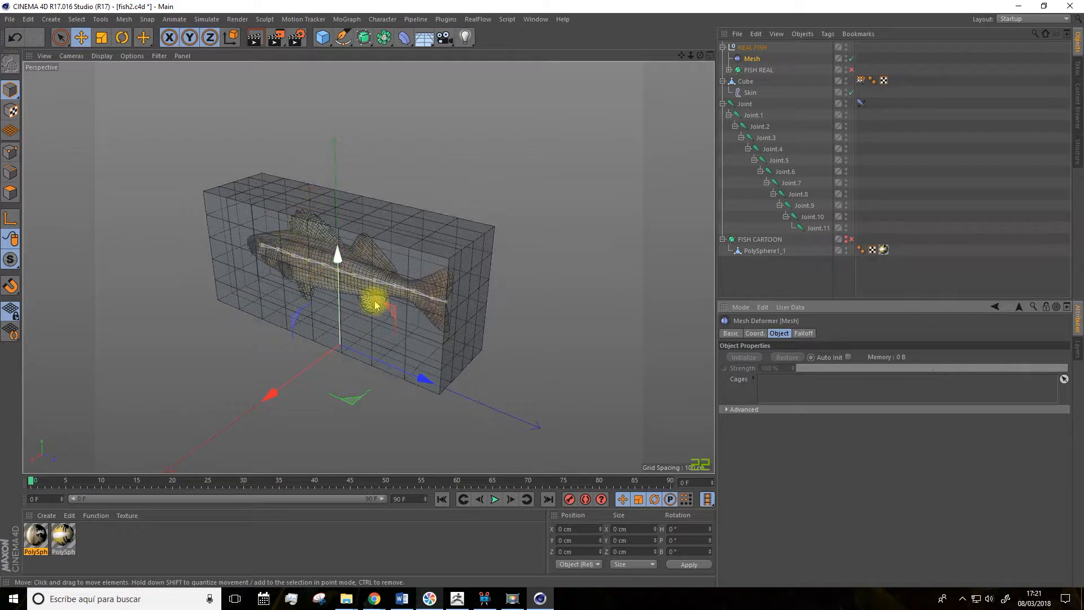
drag(746, 85, 766, 386)
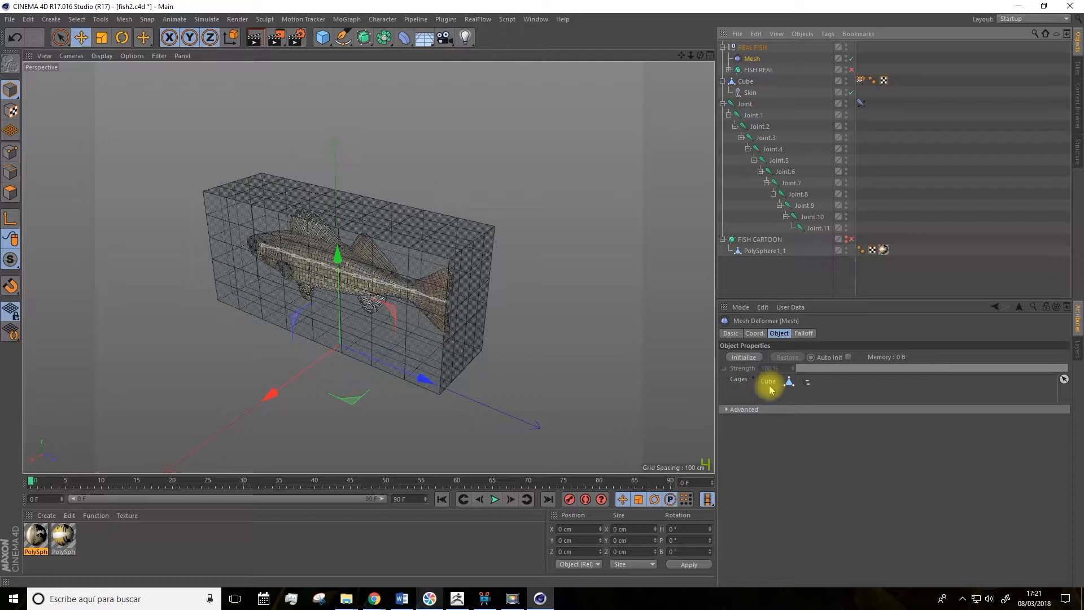
click(746, 362)
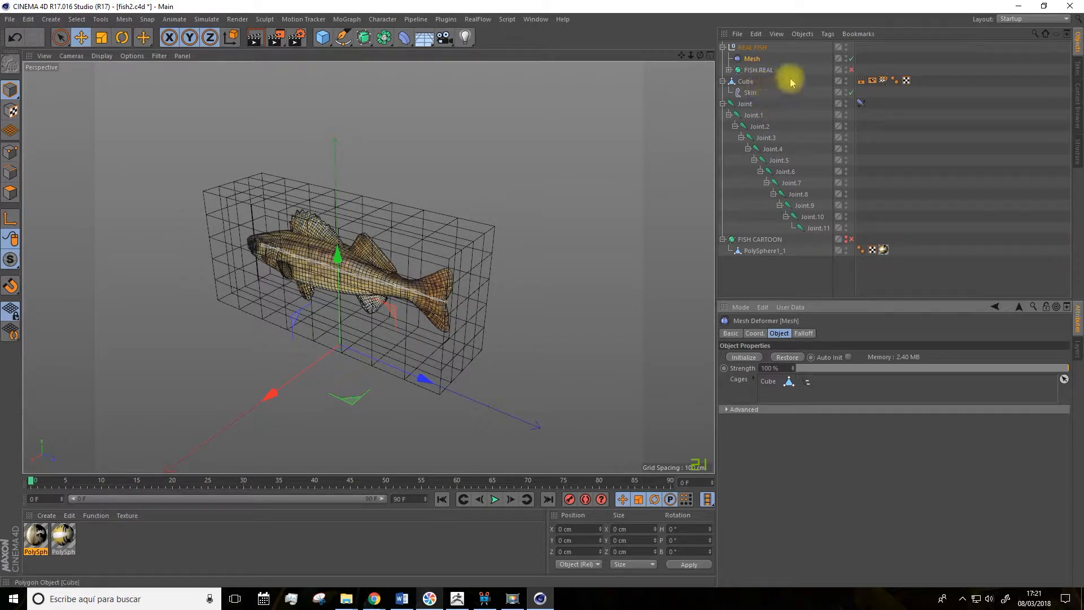
click(847, 81)
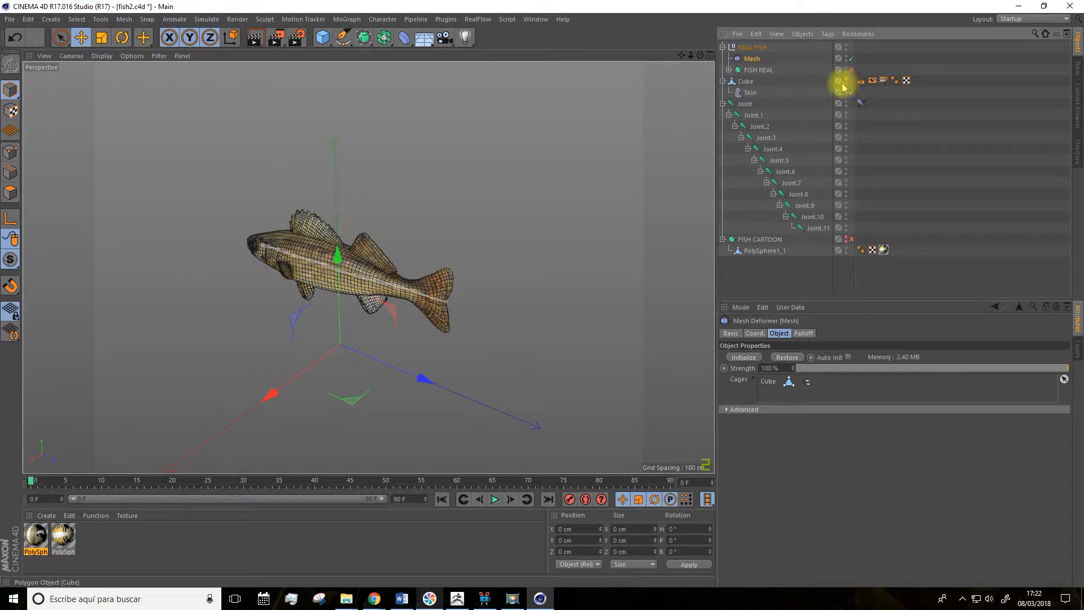
- Try moving the root joint sideways to test how the real fish follows the rig, and undo the last move
click(746, 105)
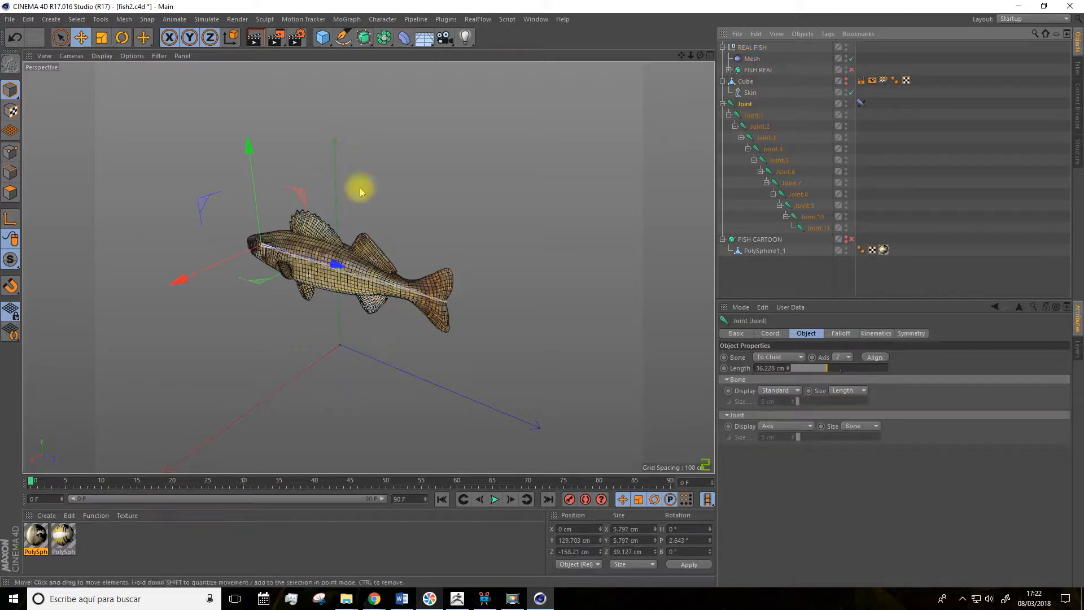
drag(187, 272, 301, 278)
scroll(225, 248, up, 3)
key(ctrl+z)
alt+drag(276, 315, 31, 356)
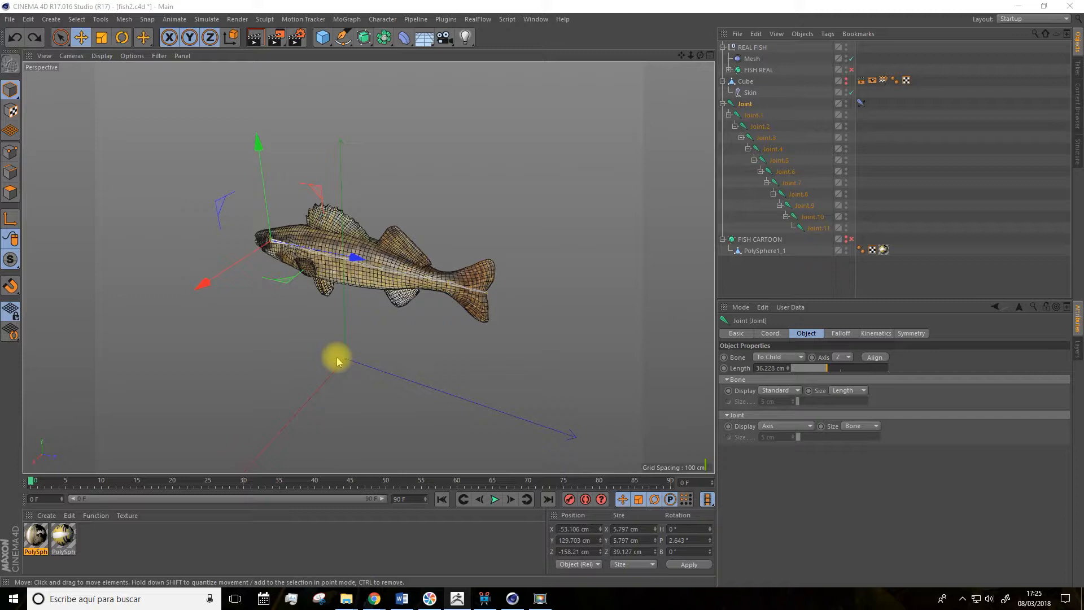
- Add a new null object and place the whole joint chain under it
click(323, 39)
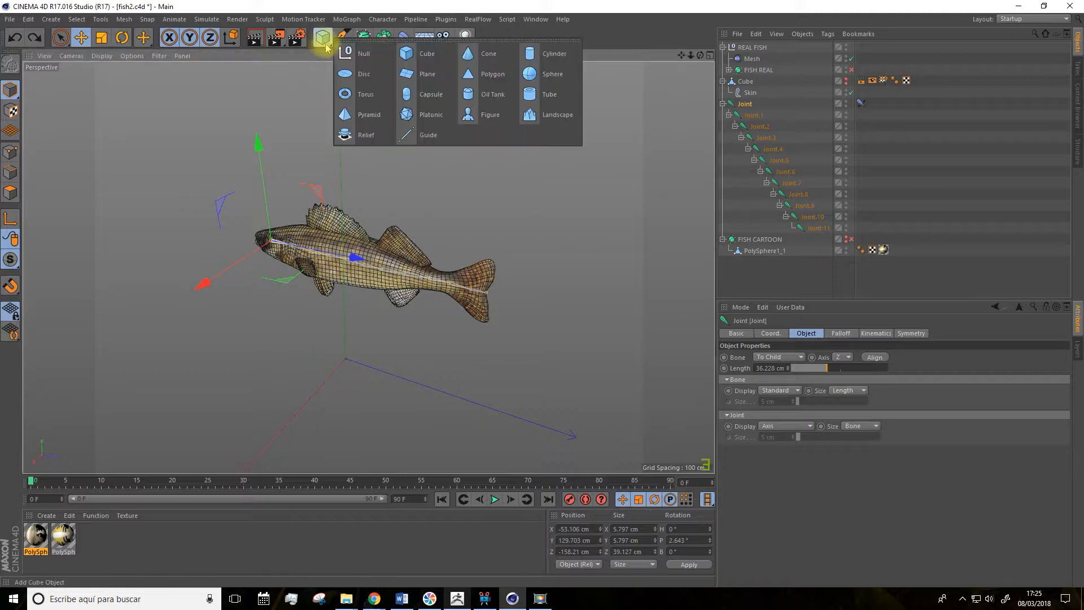
click(345, 54)
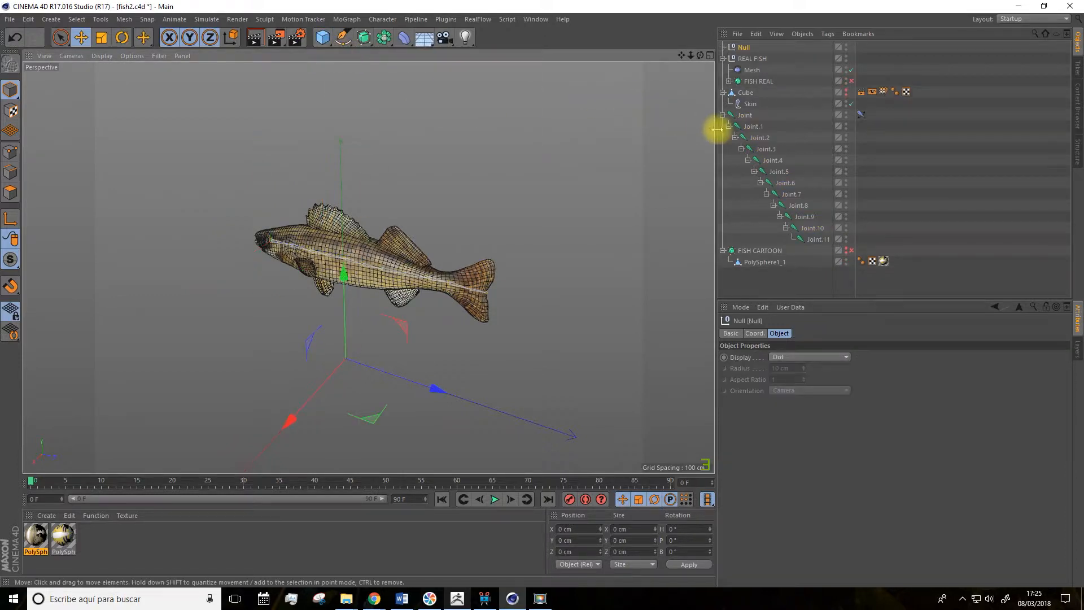
click(741, 116)
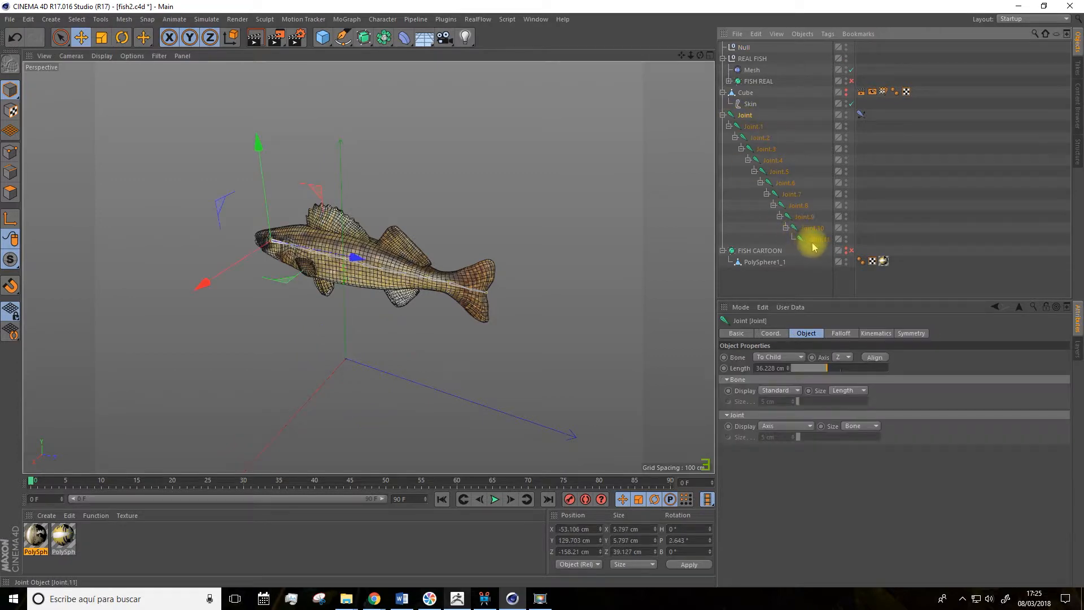
shift+click(813, 242)
drag(748, 50, 746, 48)
click(749, 50)
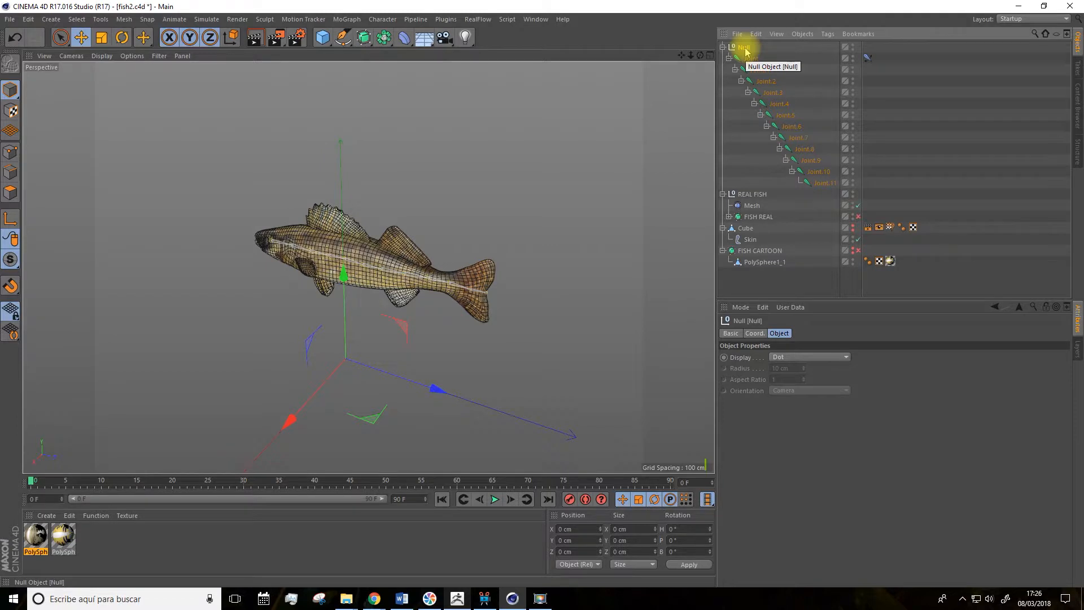
- Add a Vibrate tag to the null that holds the joint chain
right_click(745, 49)
mouse_move(781, 55)
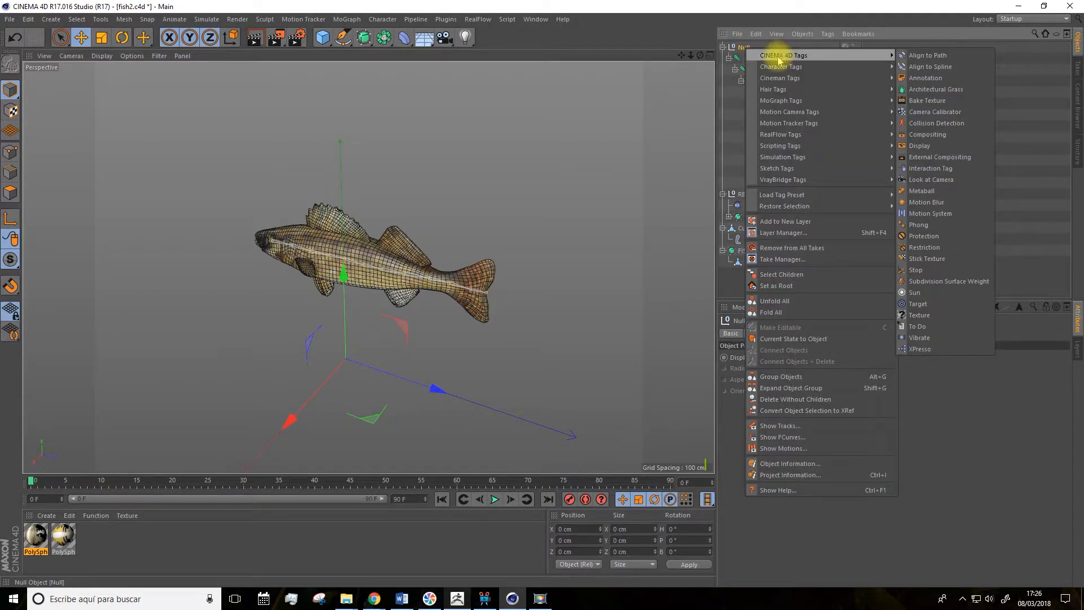
click(920, 338)
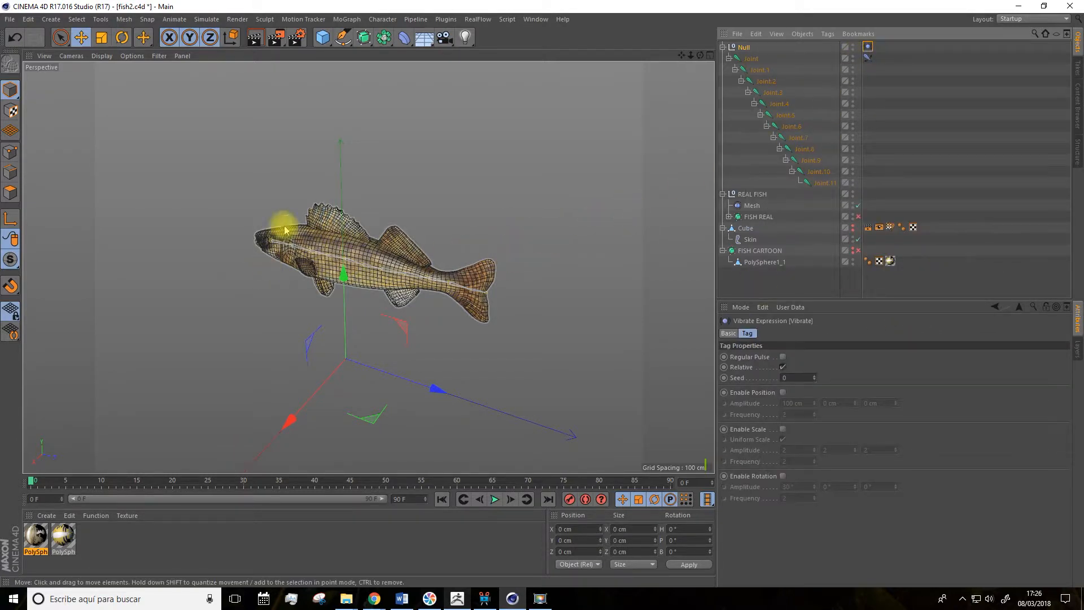
mouse_move(263, 233)
mouse_down()
mouse_move(291, 228)
mouse_move(280, 237)
mouse_up()
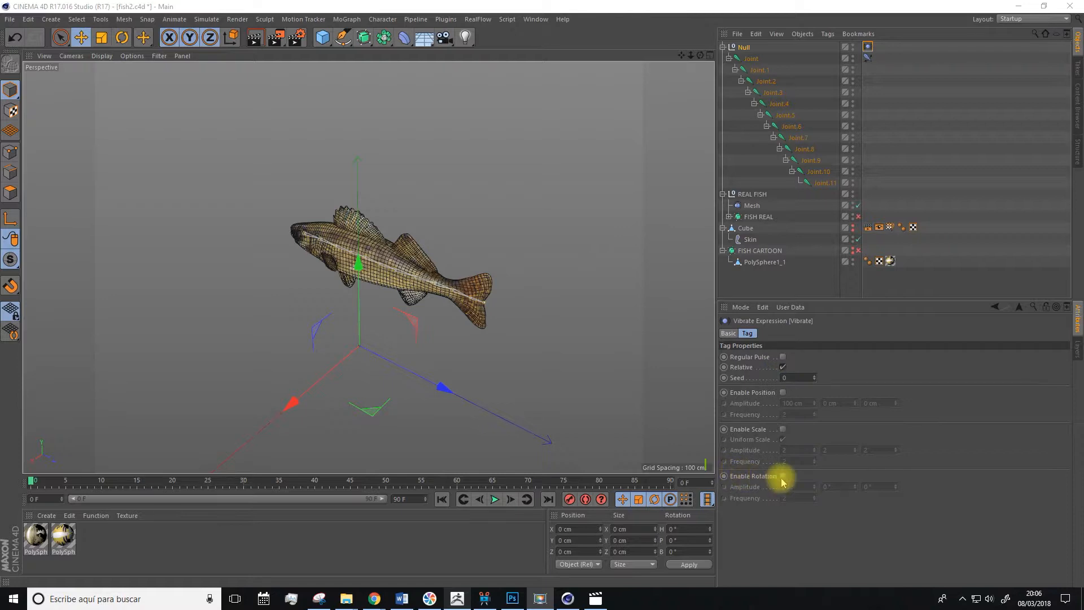
- Enable Regular Pulse and rotation on the Vibrate tag with amplitude 30°, 0°, 0° and frequency 2, and play back the motion
click(753, 59)
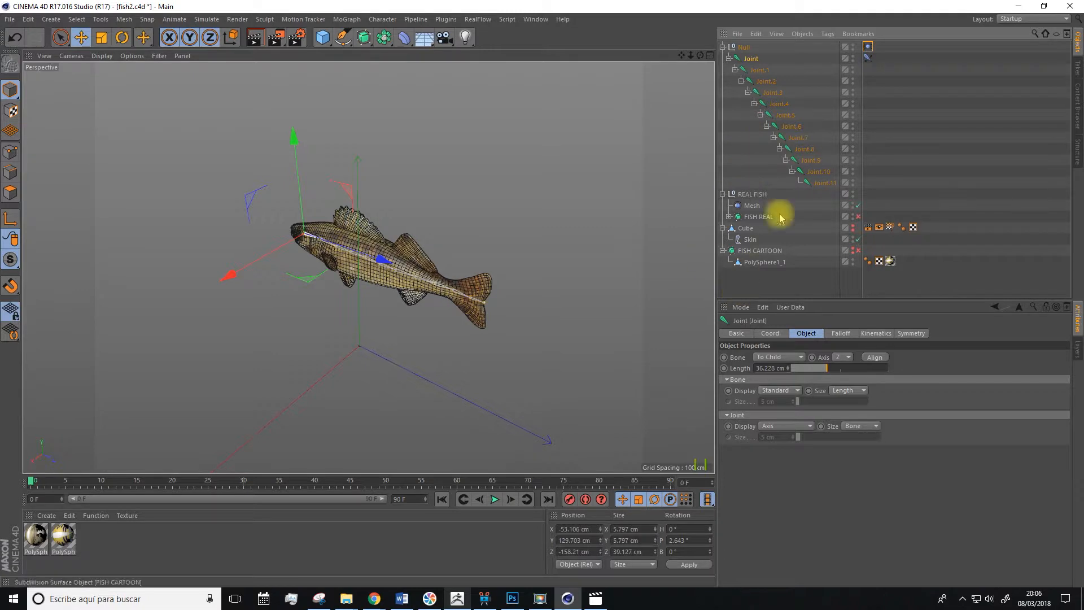
click(867, 48)
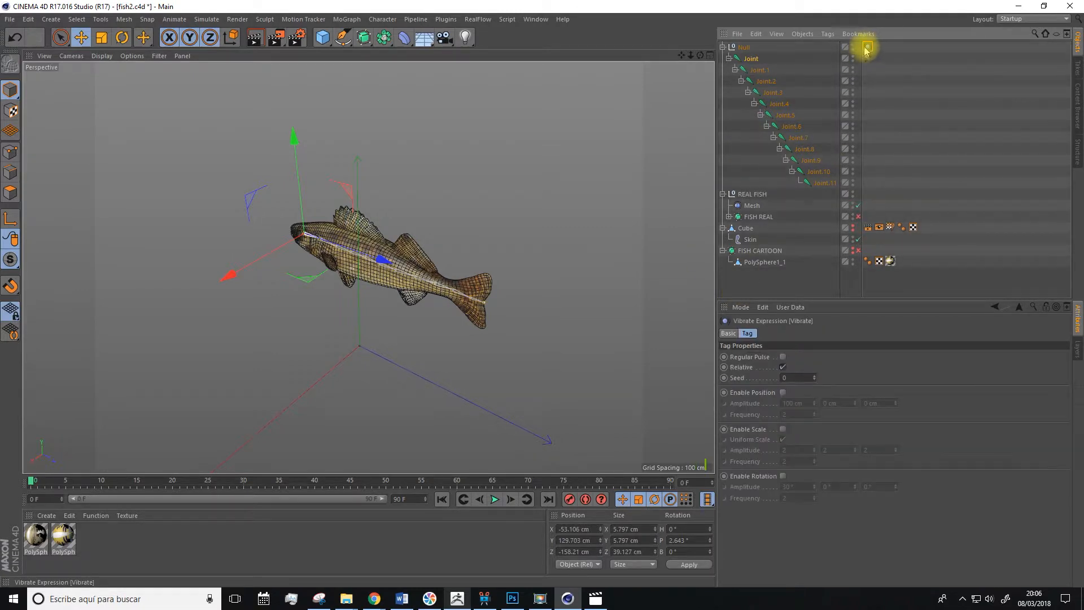
click(783, 357)
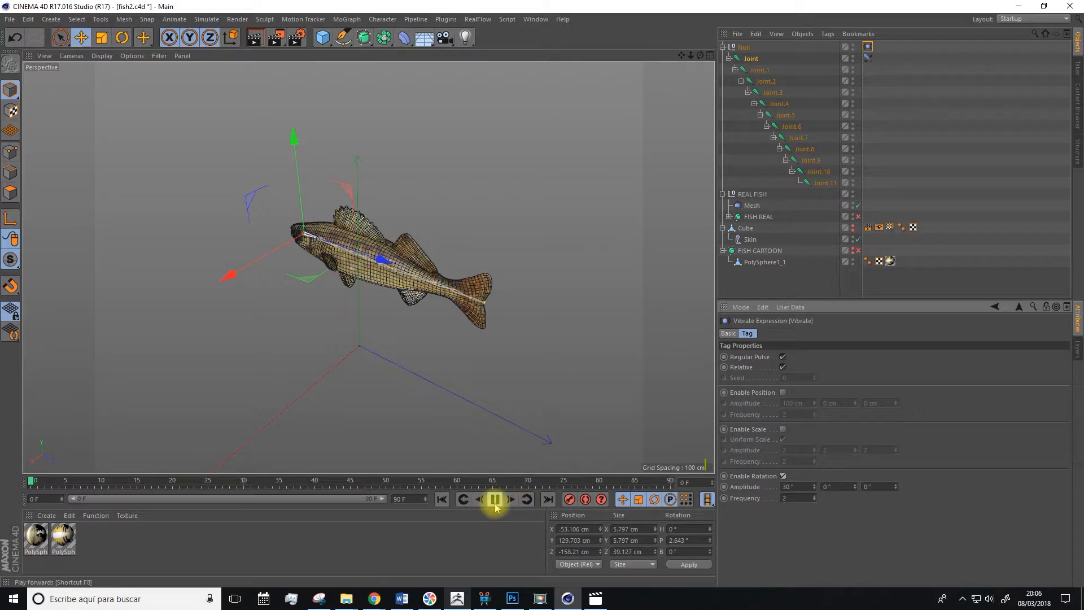
alt+drag(479, 183, 543, 207)
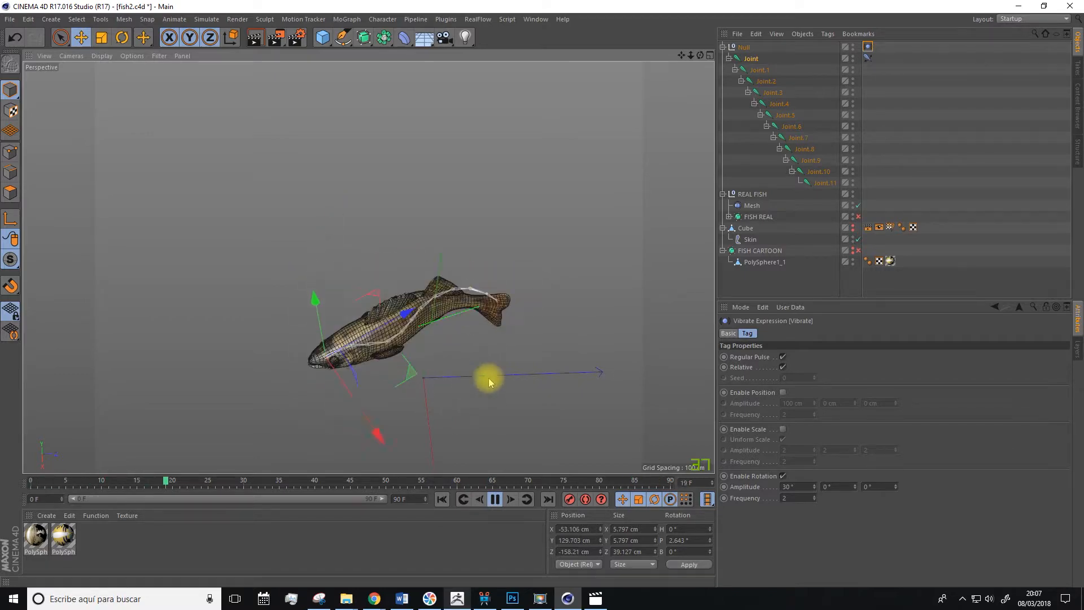
alt+drag(455, 404, 411, 375)
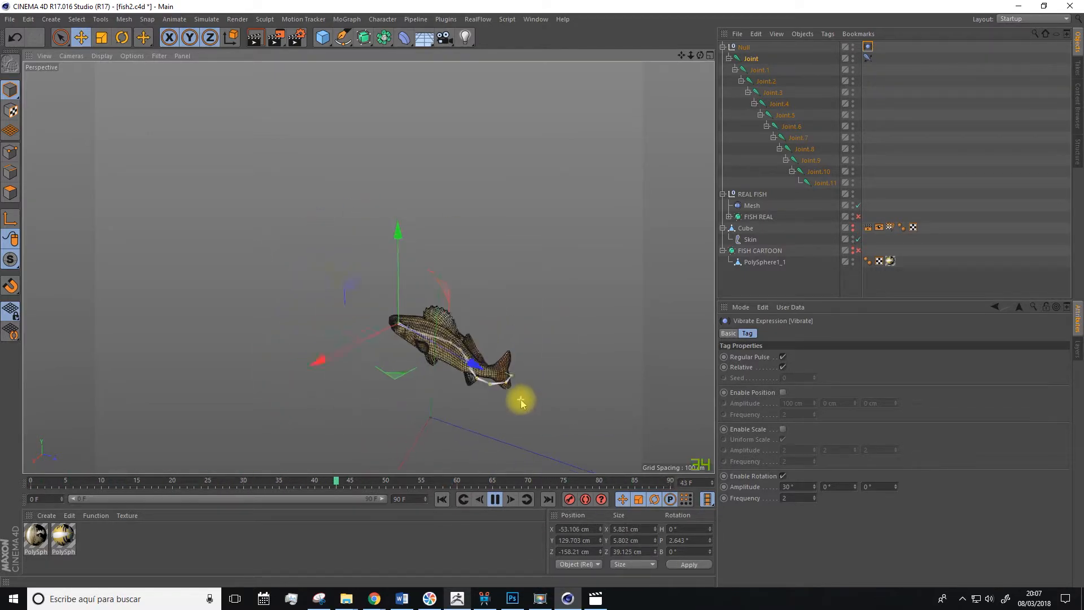
alt+drag(521, 402, 532, 423)
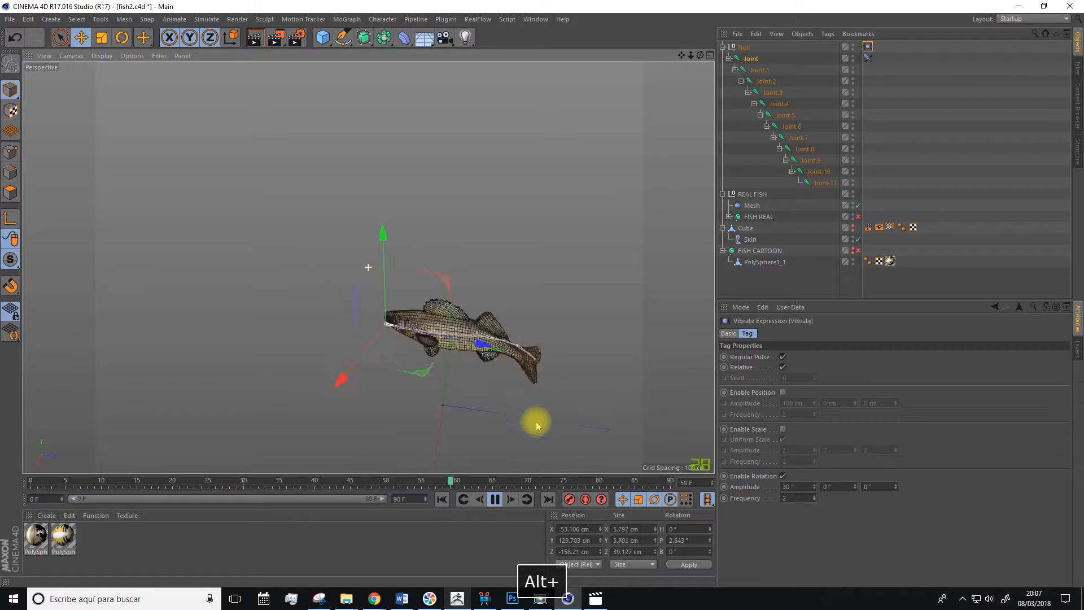
- Stop the playback, set the animation end to frame 300 and extend the preview range to its full length
click(495, 499)
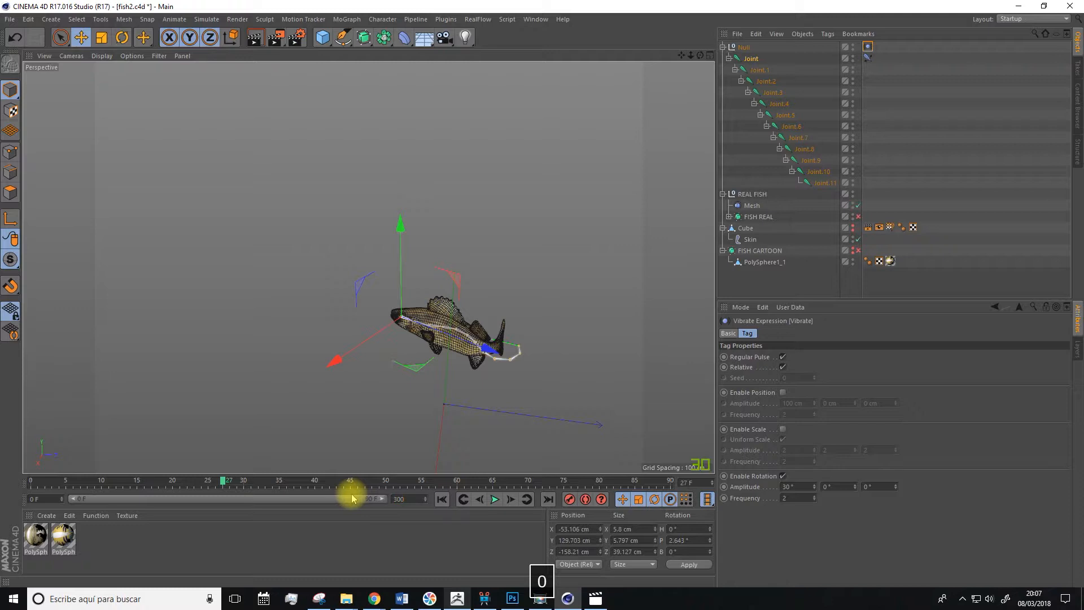
click(383, 526)
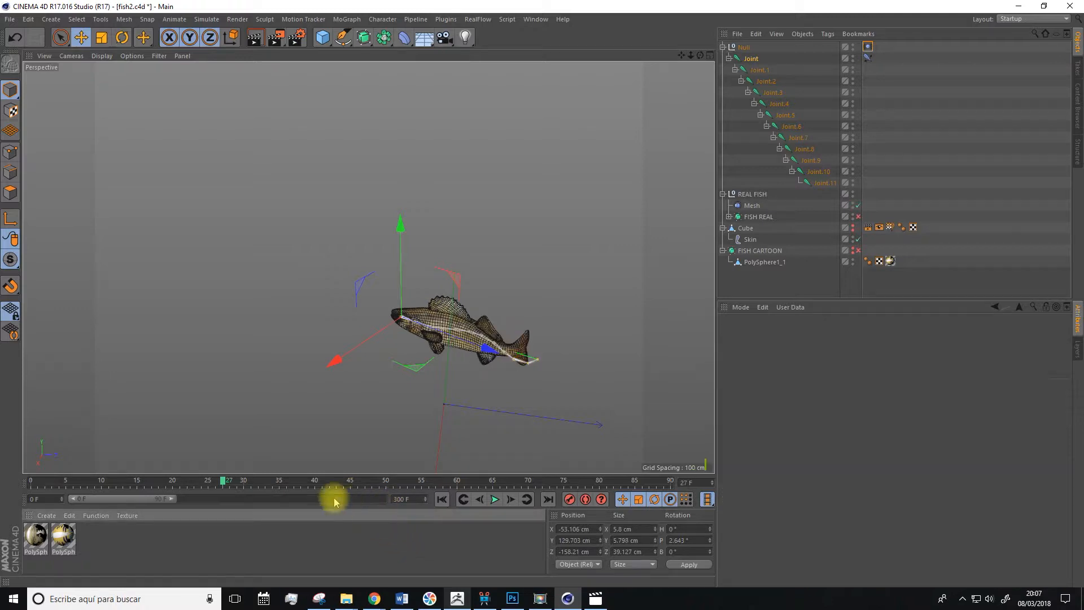
drag(169, 501, 386, 517)
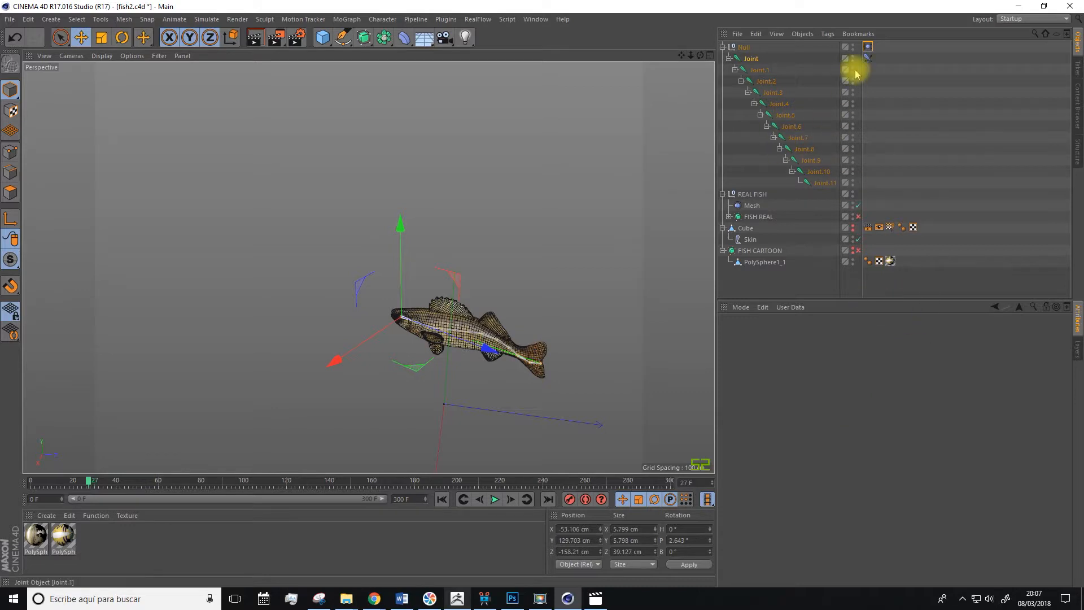
- Play the animation and set the Vibrate tag's first rotation amplitude to 20°, trying larger values on the way
click(867, 47)
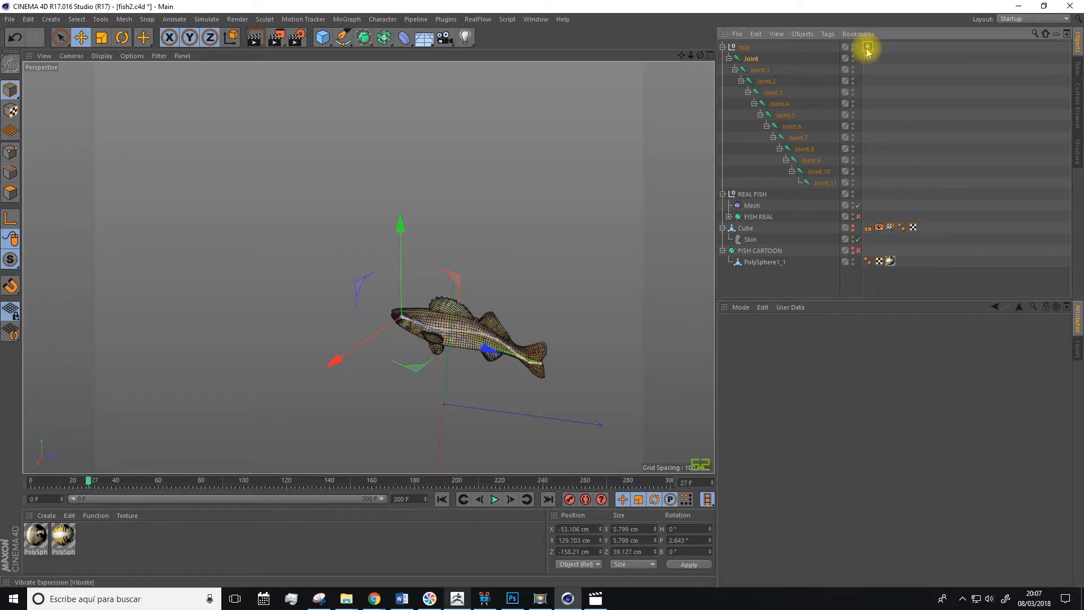
click(501, 501)
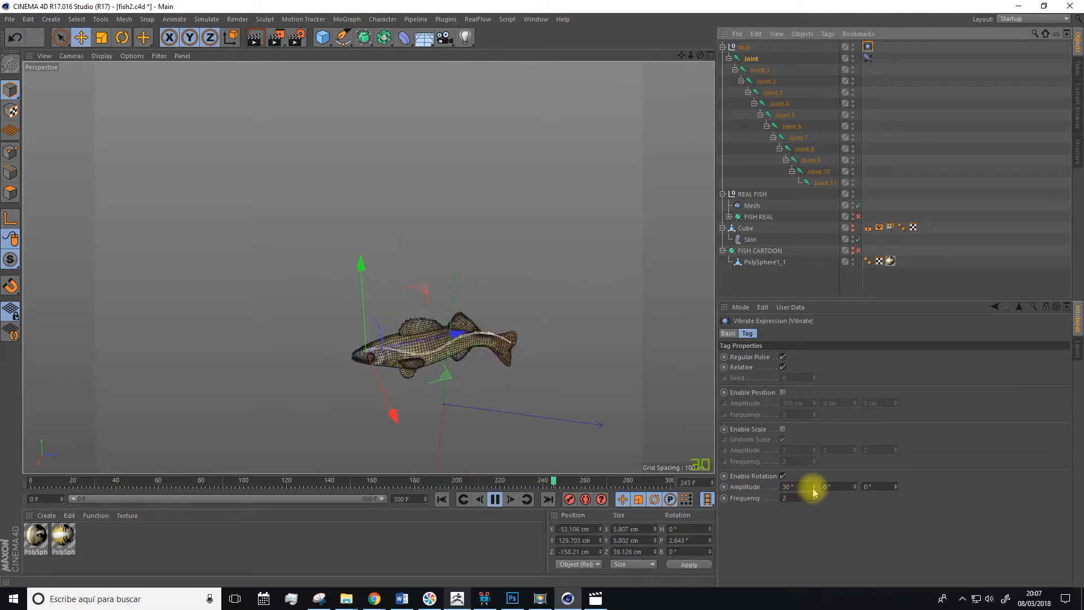
drag(815, 490, 796, 520)
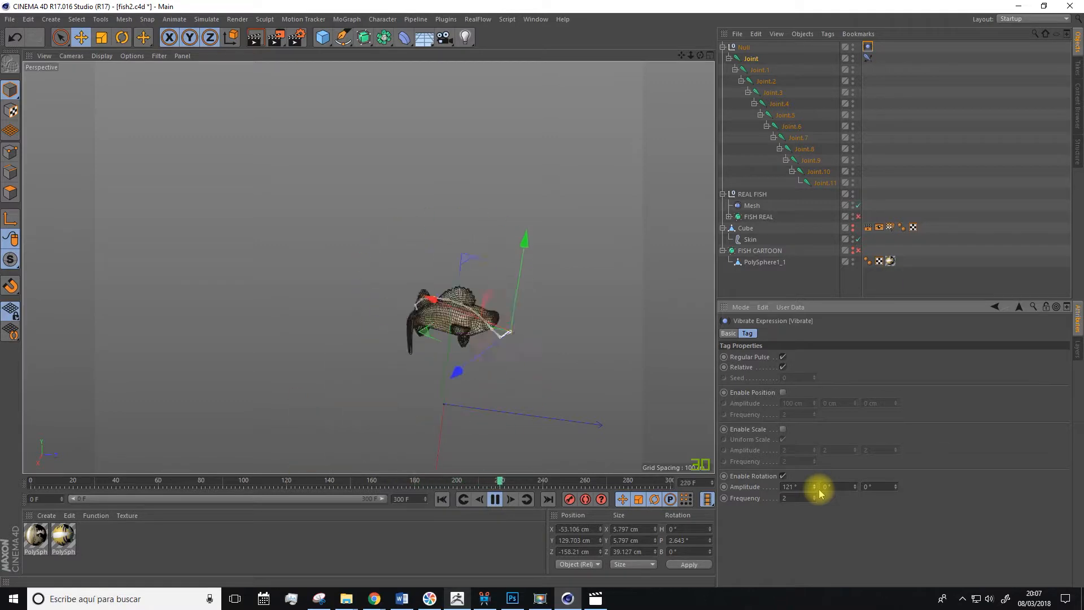
drag(814, 486, 814, 507)
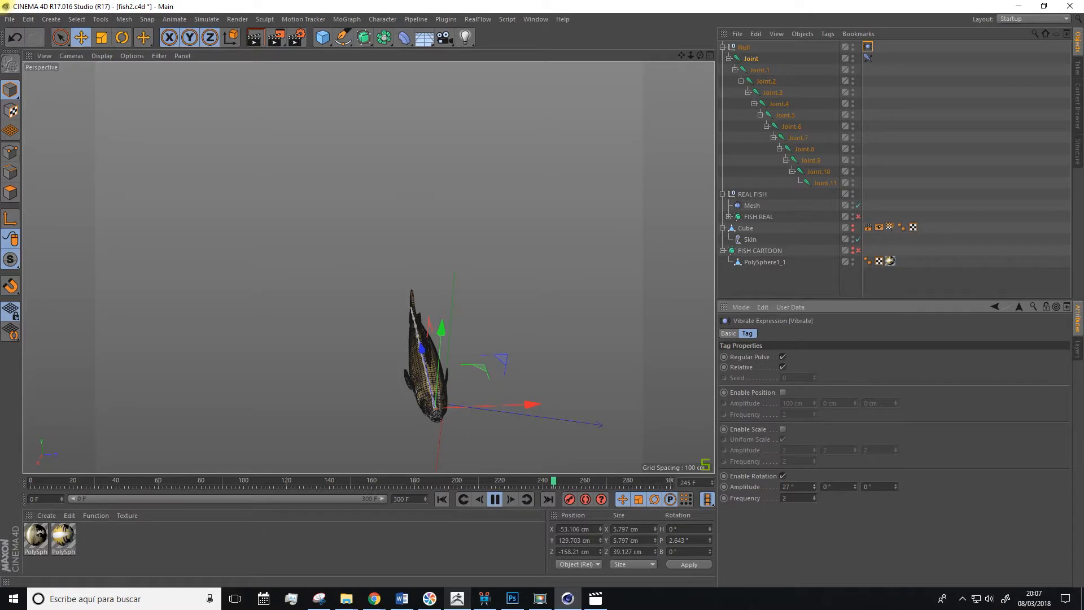
click(814, 488)
click(815, 488)
click(815, 488)
click(814, 488)
click(815, 488)
click(814, 489)
click(815, 488)
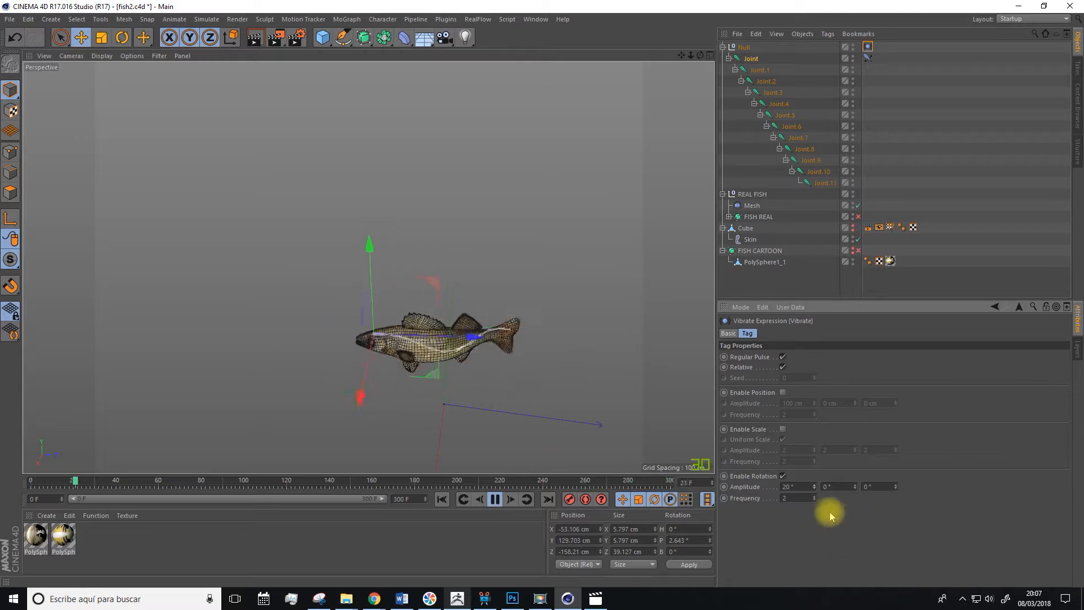
- Lower the Vibrate tag's rotation frequency gradually to 1.7 while the animation plays
drag(815, 499, 815, 502)
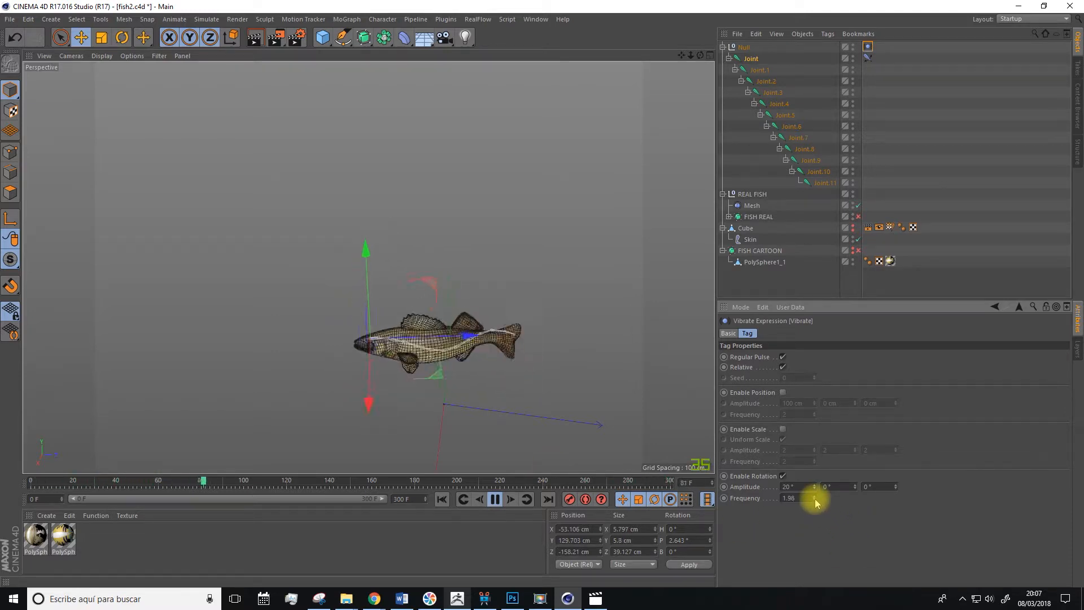
click(815, 500)
click(814, 500)
click(814, 500)
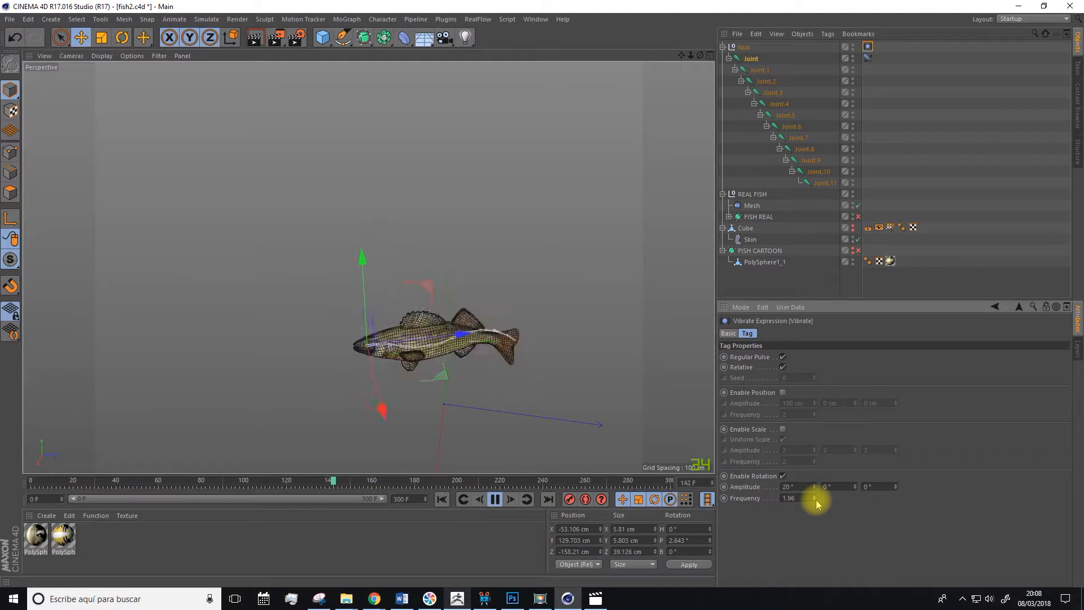
click(814, 500)
click(814, 501)
click(814, 501)
click(814, 501)
click(815, 501)
click(814, 500)
click(814, 501)
click(814, 501)
click(815, 501)
click(814, 501)
click(814, 501)
click(815, 500)
click(814, 501)
click(815, 501)
click(815, 500)
click(814, 500)
click(815, 501)
click(814, 501)
click(815, 500)
click(814, 500)
click(815, 500)
click(814, 500)
click(814, 501)
click(814, 500)
click(814, 500)
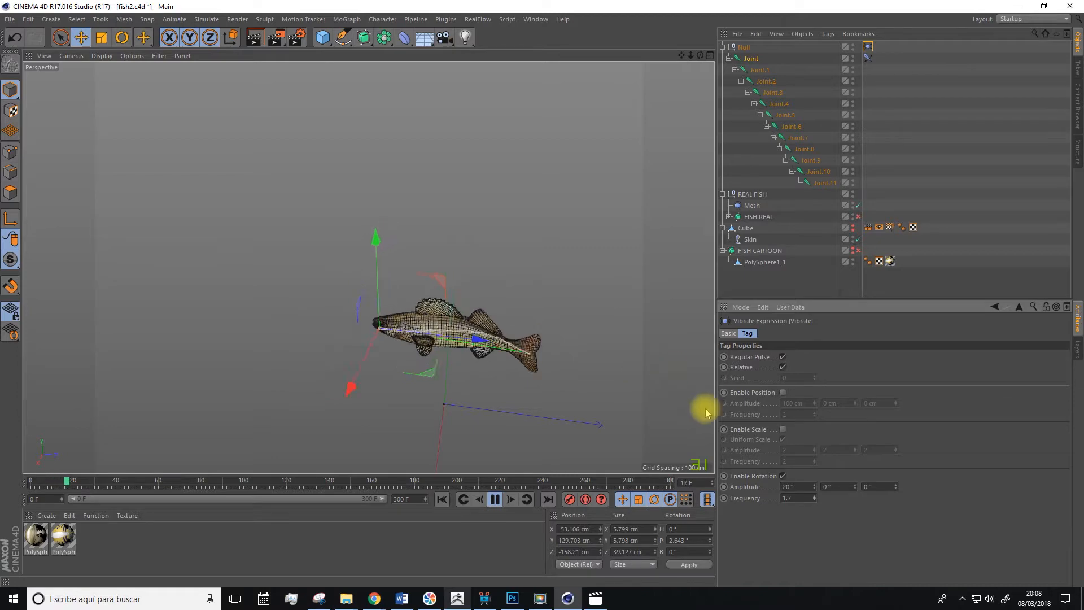
- Try a rotation frequency of 1 on the Vibrate tag, and set it to 1.2
drag(819, 506, 750, 500)
text(1)
key(Return)
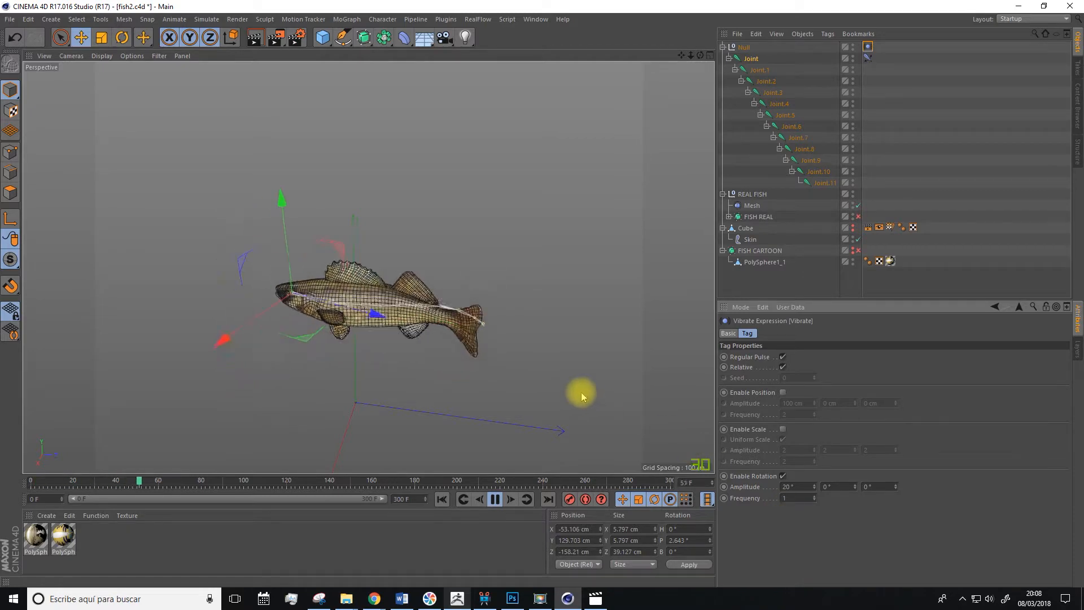
drag(785, 499, 768, 491)
text(1)
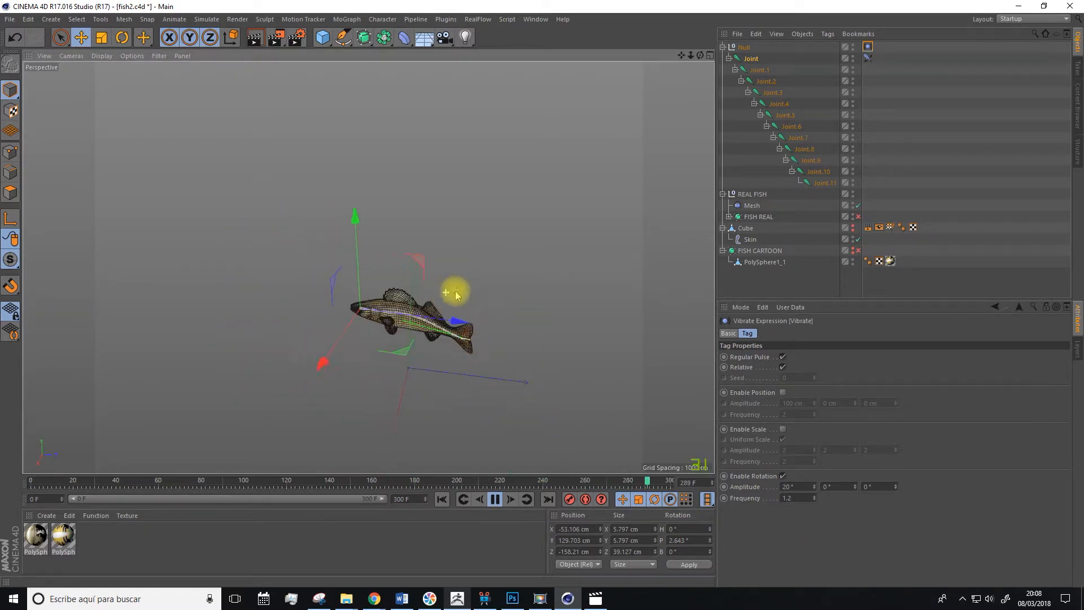
- Set the IK tag's dynamics strength to 24% after trying 83% and 12%, checking the fish's bend during playback
click(867, 59)
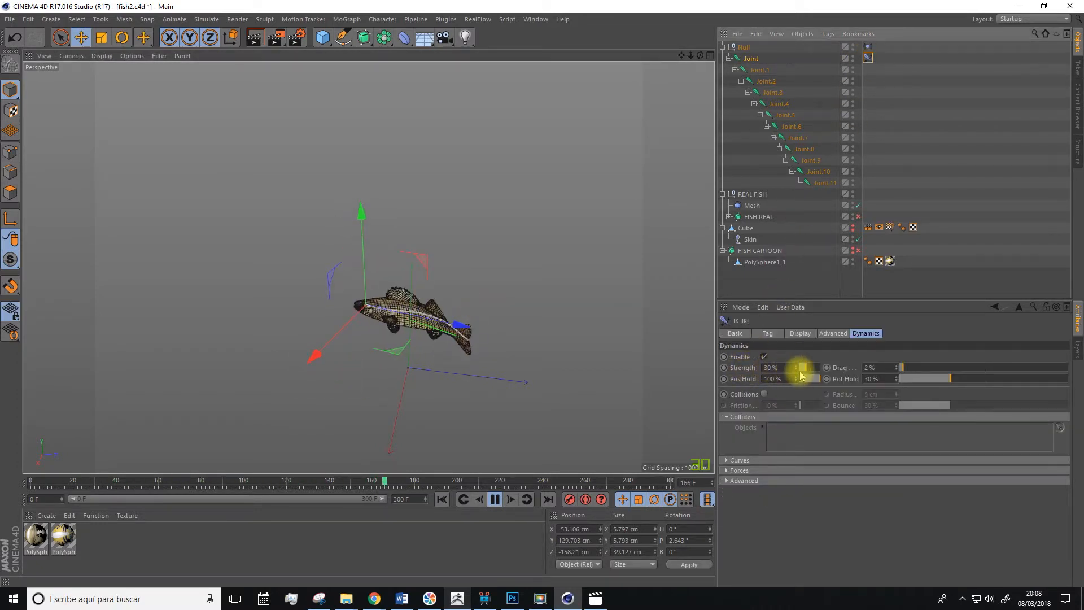
drag(806, 369, 809, 370)
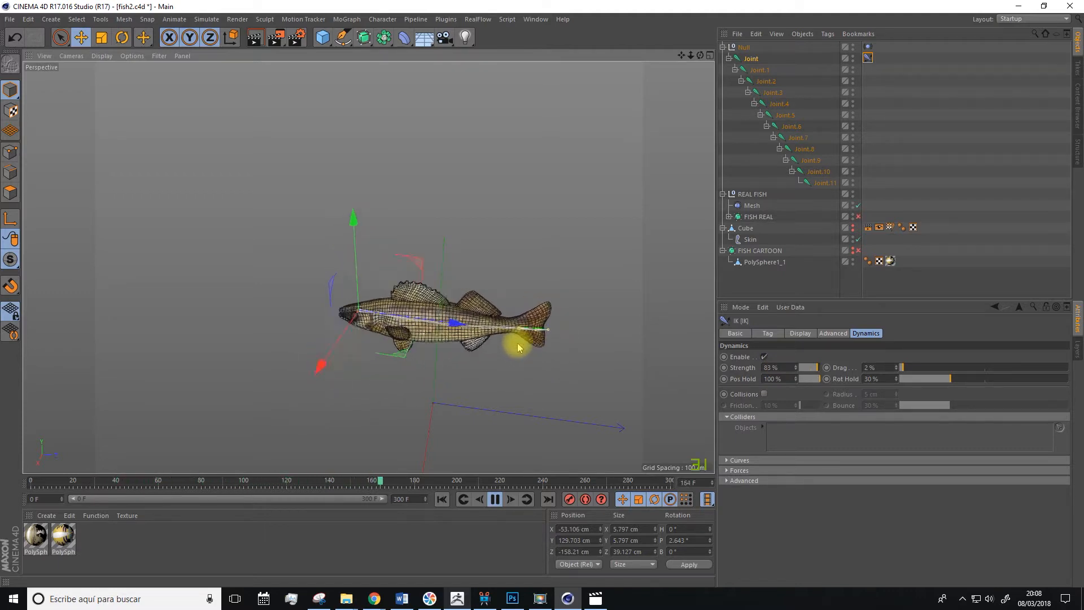
click(801, 368)
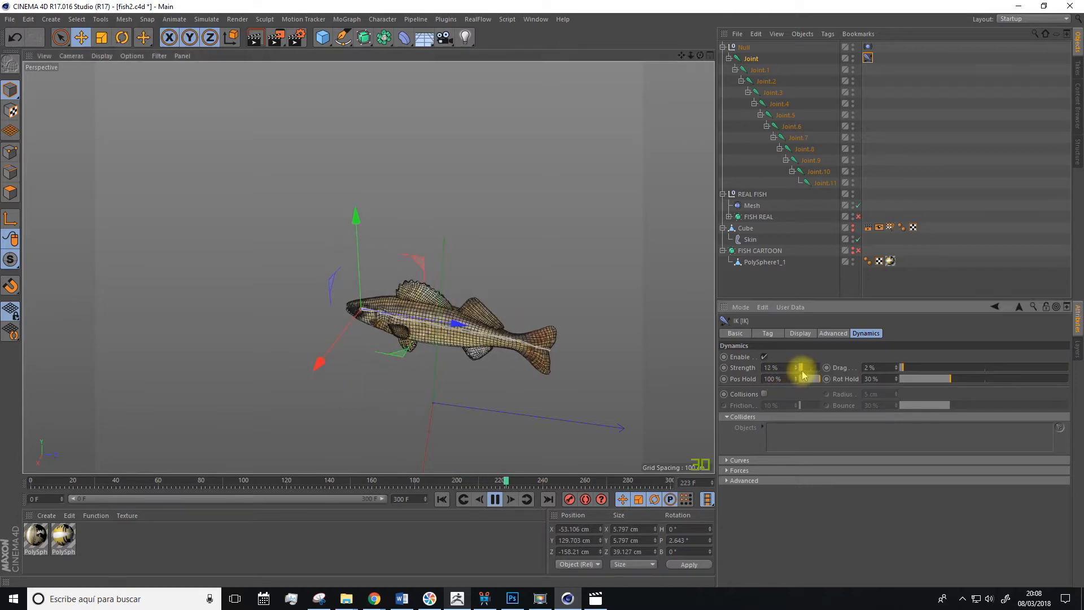
click(804, 368)
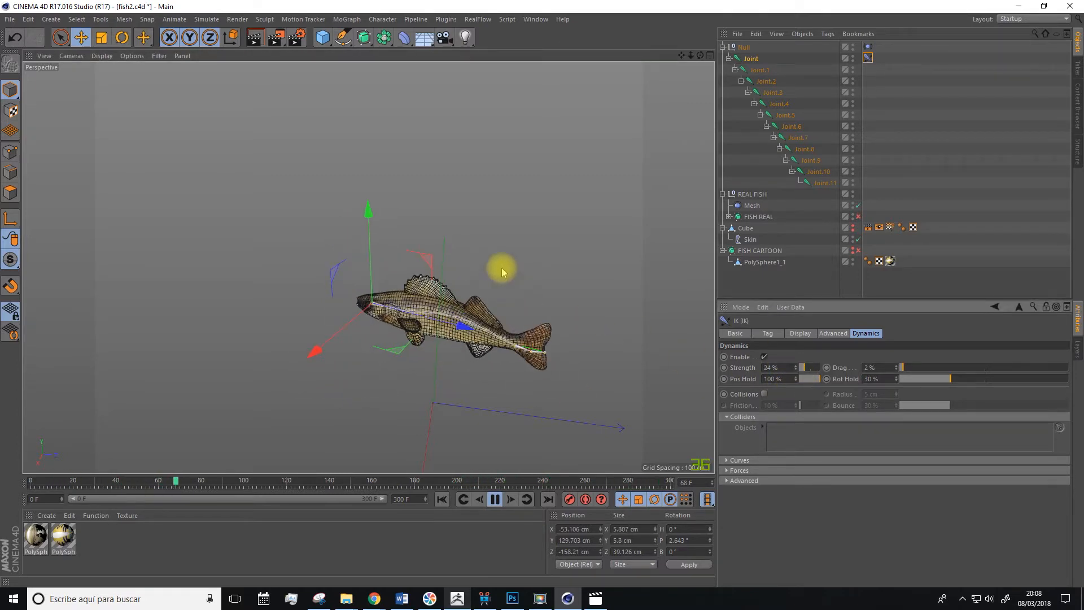
alt+drag(501, 269, 635, 243)
alt+drag(560, 320, 563, 295)
- Raise the Vibrate tag's rotation frequency to 1.3
click(867, 48)
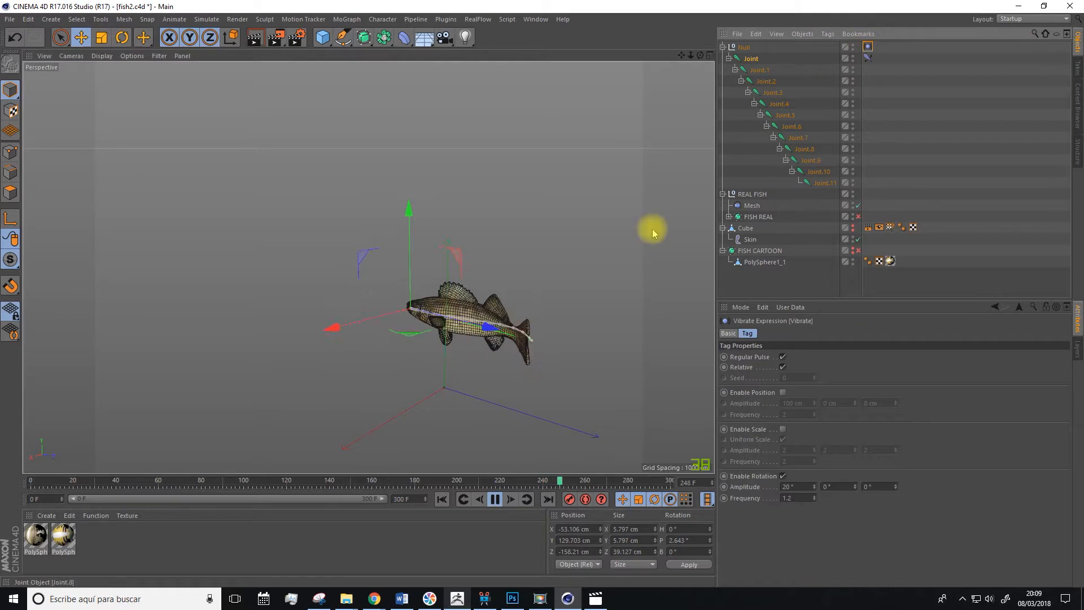
click(814, 496)
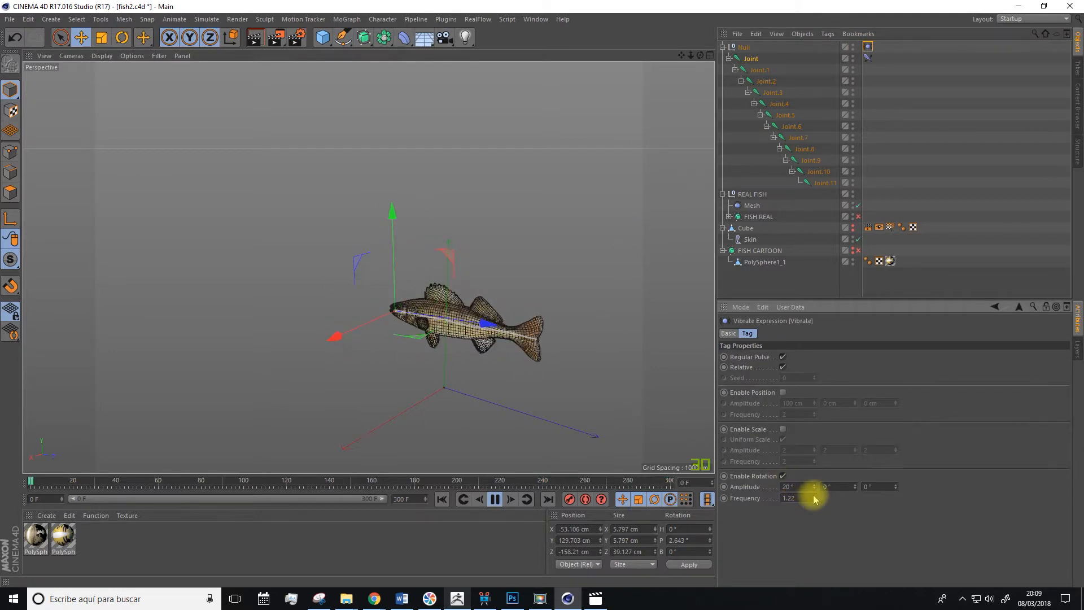
click(814, 496)
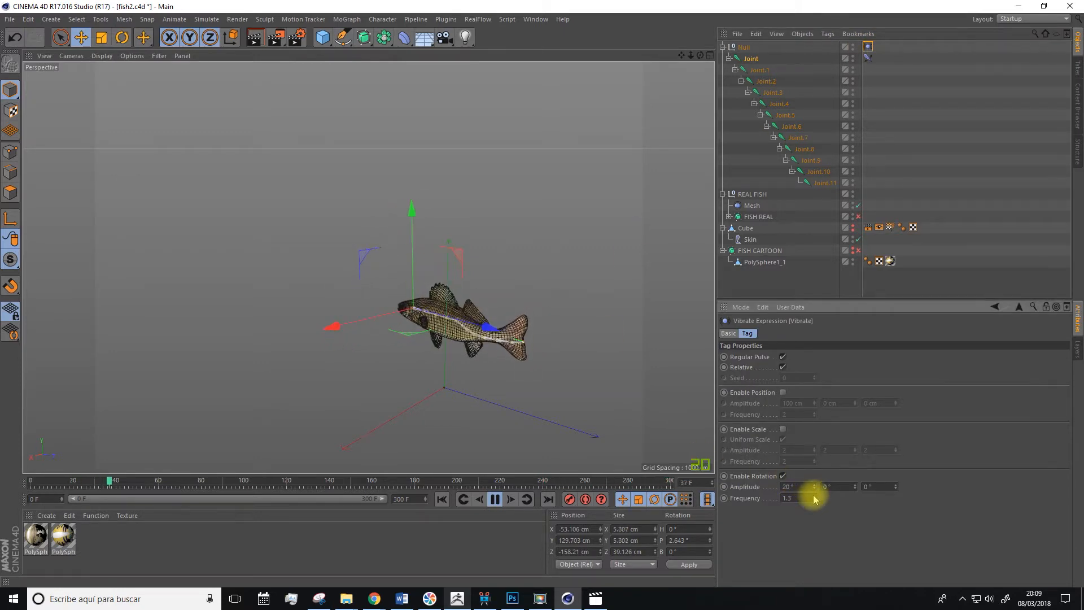
- Set the first rotation amplitude of the Vibrate tag to 15° while the animation plays
alt+drag(556, 338, 773, 464)
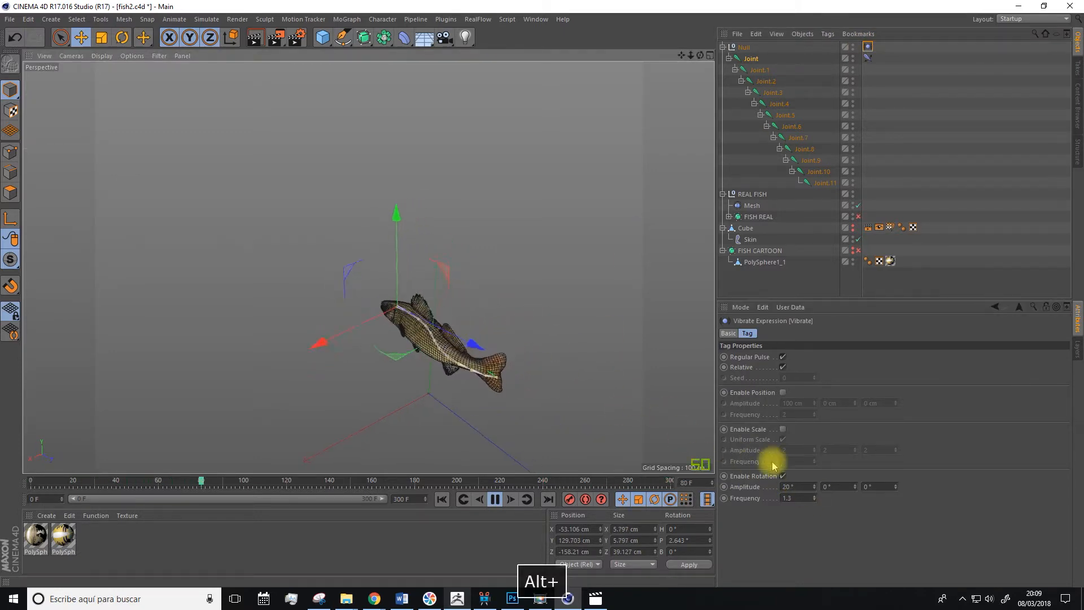
click(814, 489)
click(814, 489)
click(814, 489)
click(815, 489)
click(815, 488)
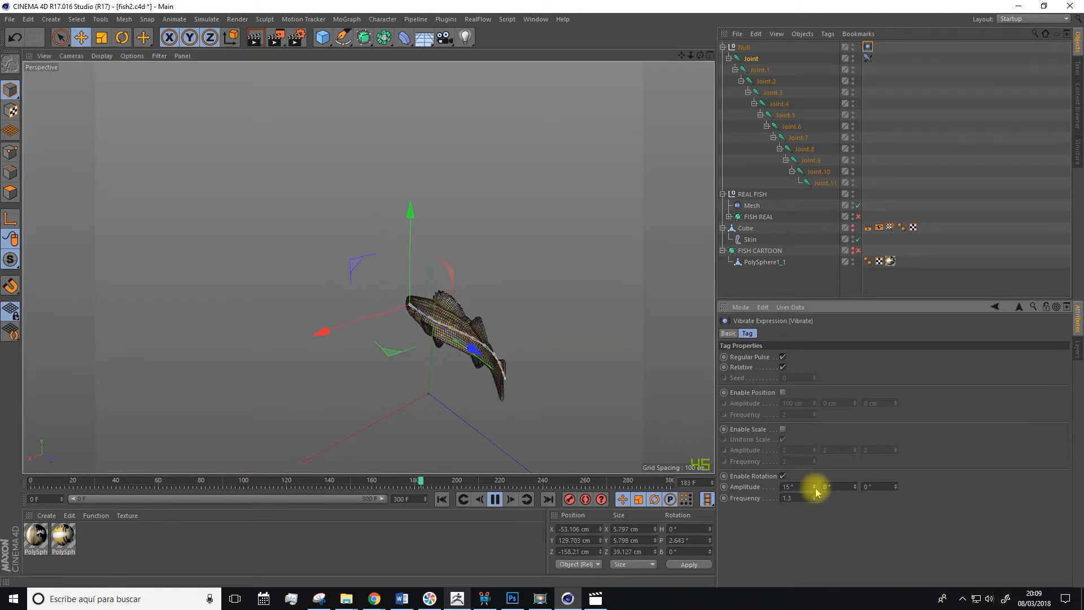
- Deselect everything and examine the realistic fish's swimming motion from several distances and angles during playback
mouse_move(604, 367)
alt+mouse_down()
mouse_move(577, 374)
mouse_move(598, 356)
alt+mouse_up()
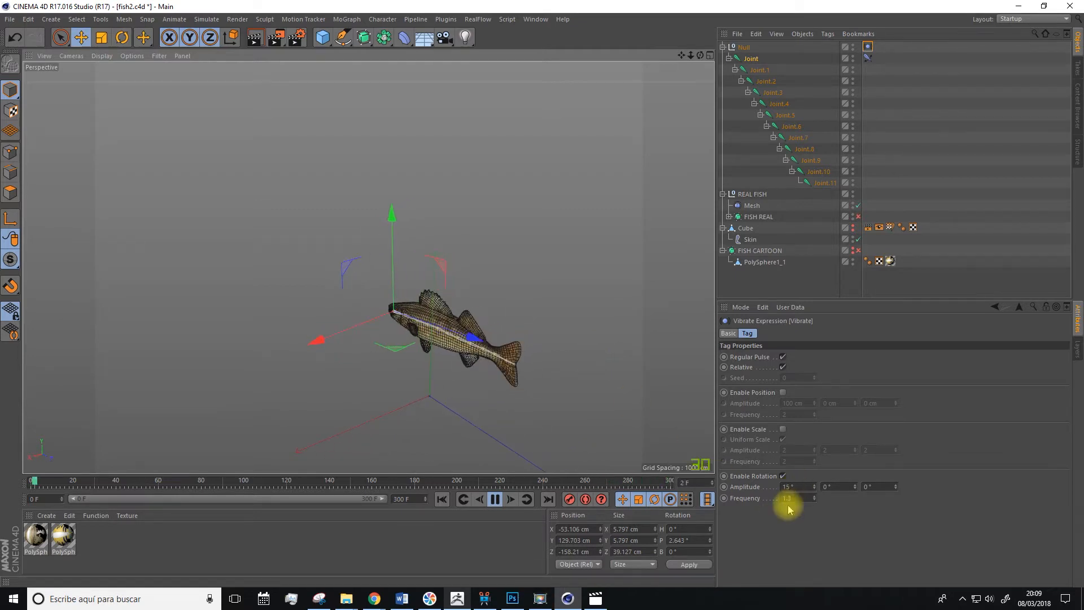
scroll(485, 340, down, 3)
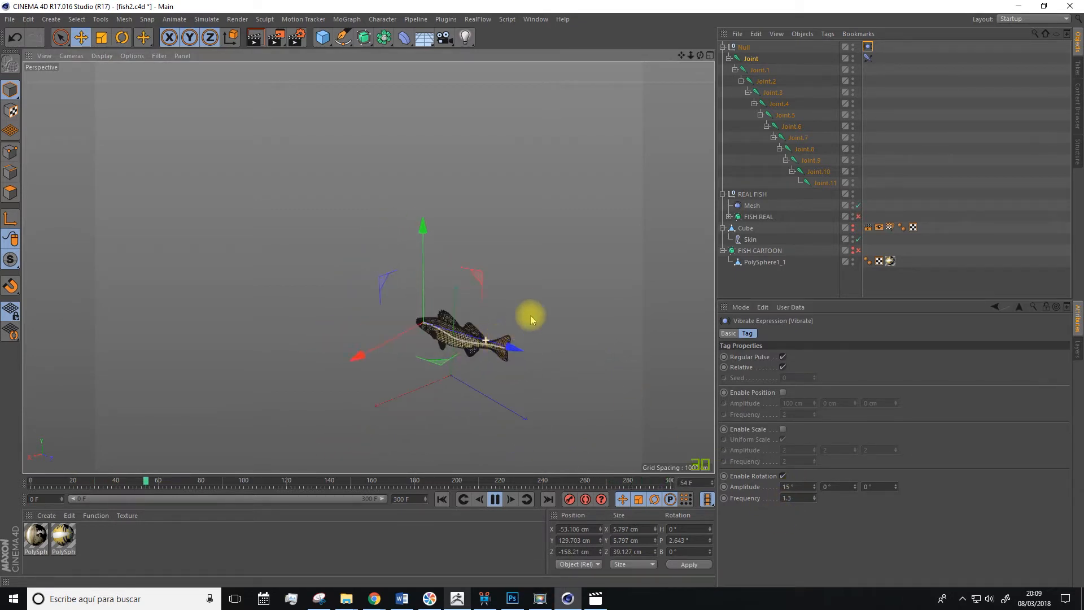
click(625, 337)
alt+drag(546, 336, 556, 339)
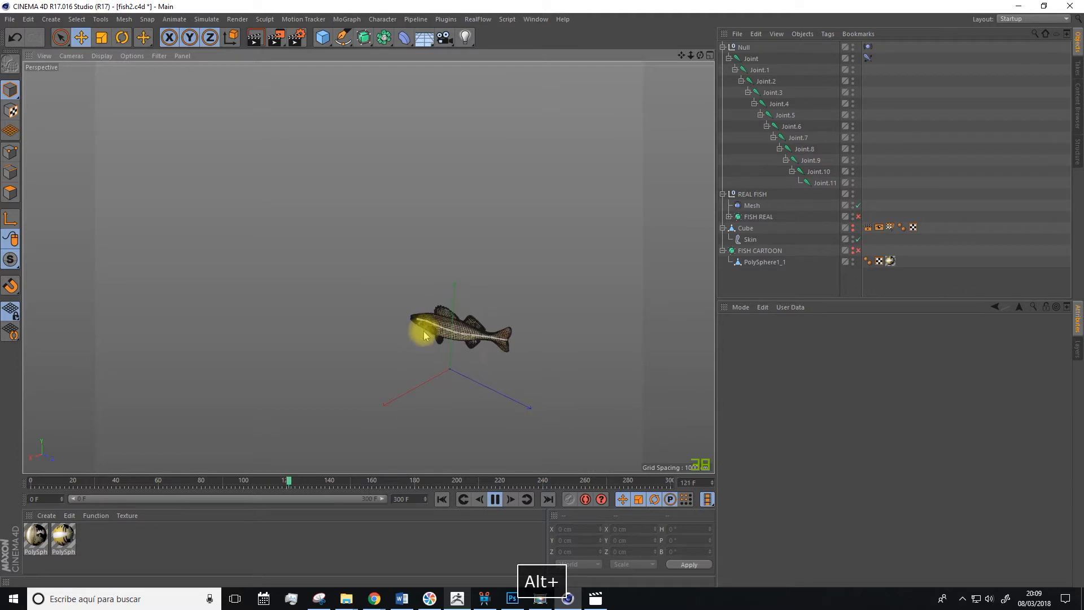
scroll(424, 331, up, 3)
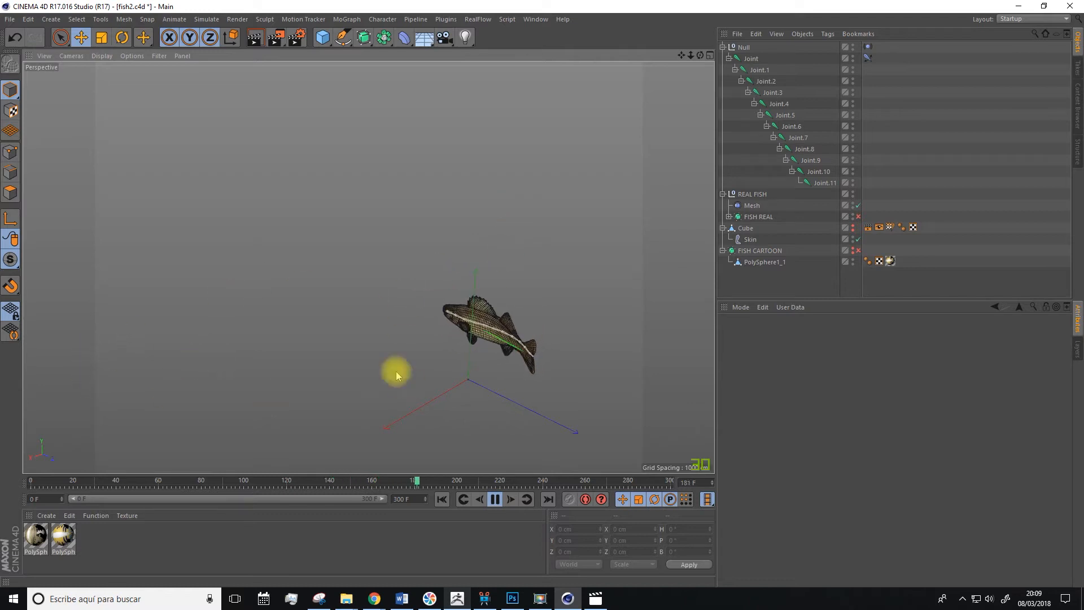
scroll(509, 339, up, 3)
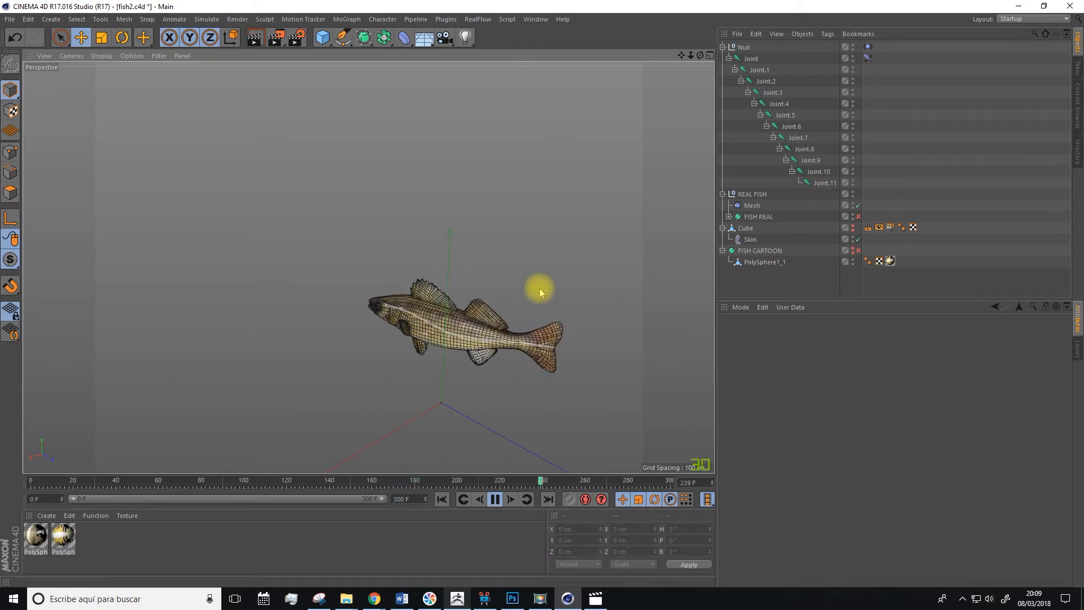
- Make the FISH CARTOON object visible alongside the realistic fish, with its subdivision surface switched off, and frame both fish together
click(858, 251)
scroll(567, 331, down, 5)
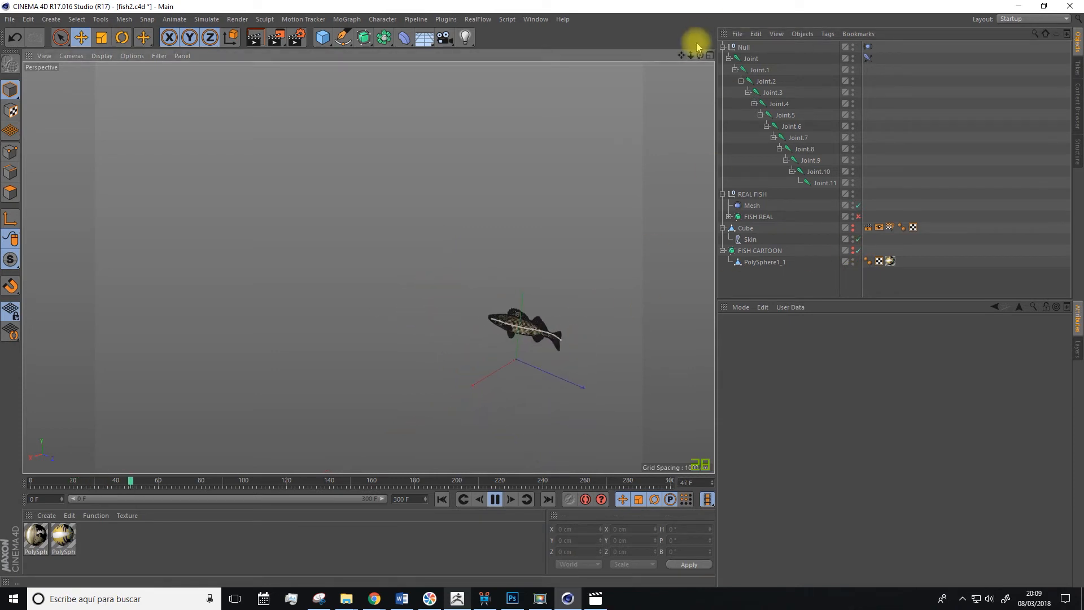
click(854, 251)
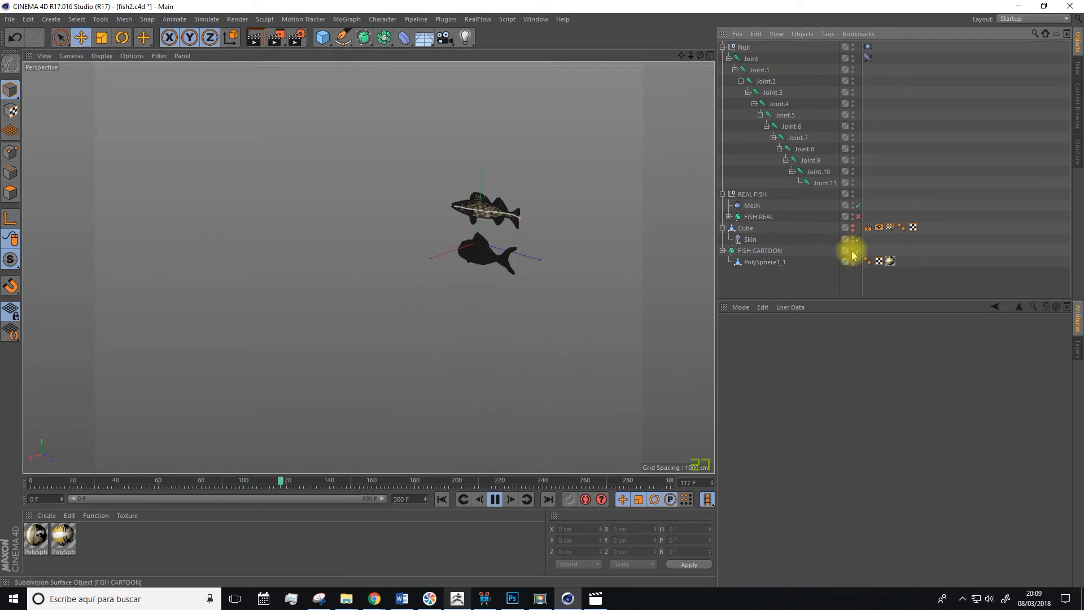
scroll(446, 283, up, 5)
scroll(496, 236, up, 3)
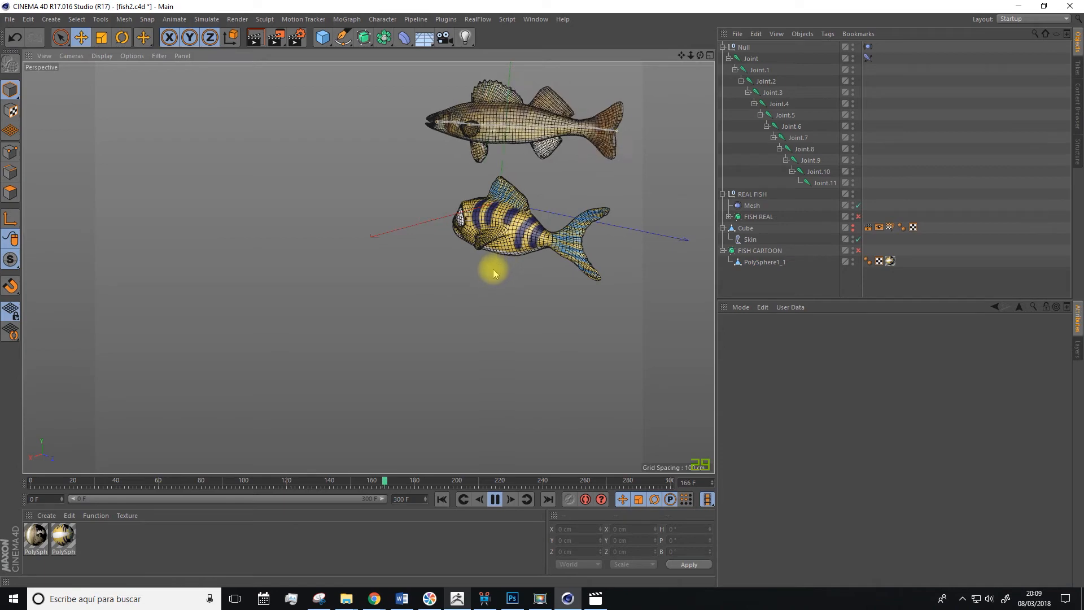
alt+drag(492, 268, 571, 285)
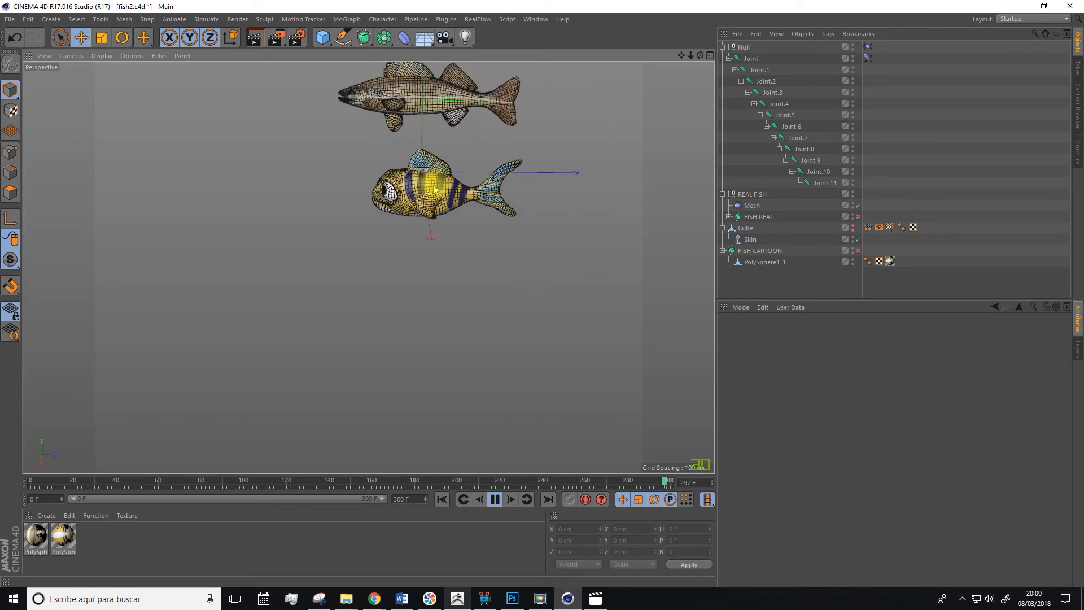
drag(681, 55, 659, 121)
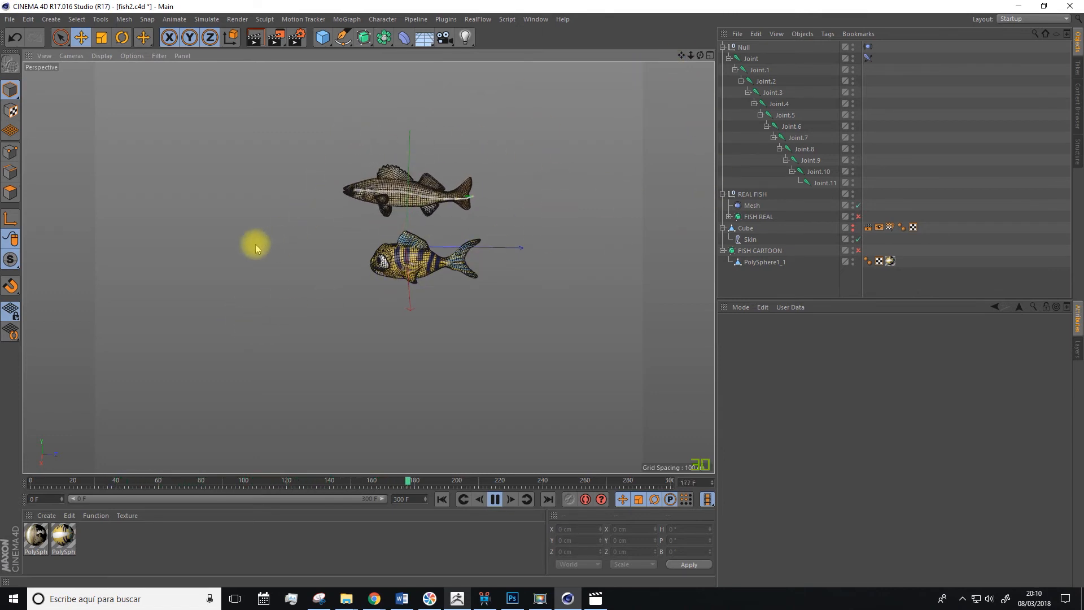
scroll(479, 298, down, 3)
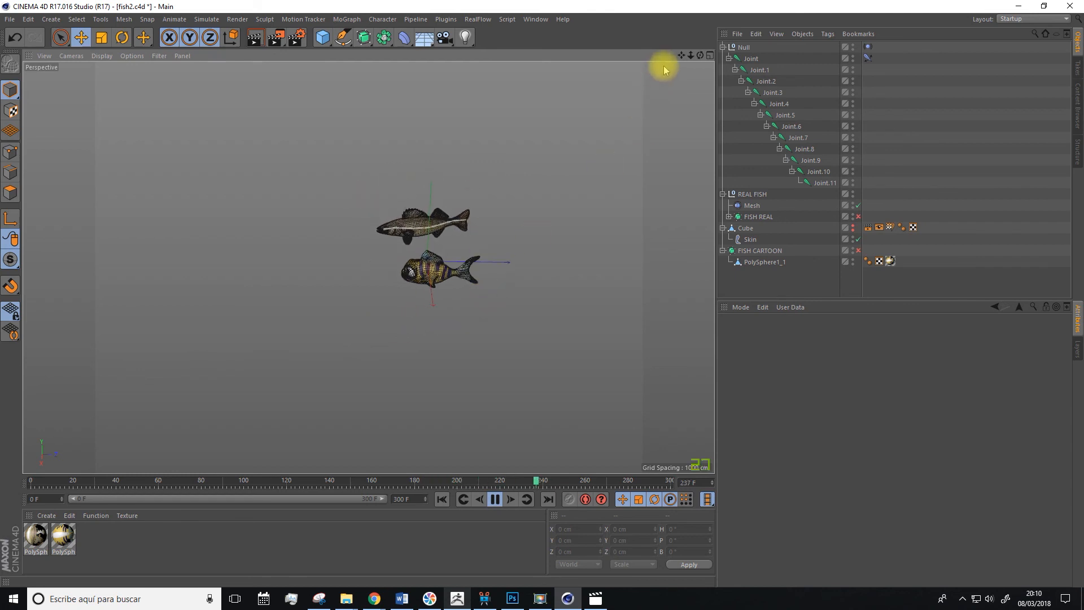